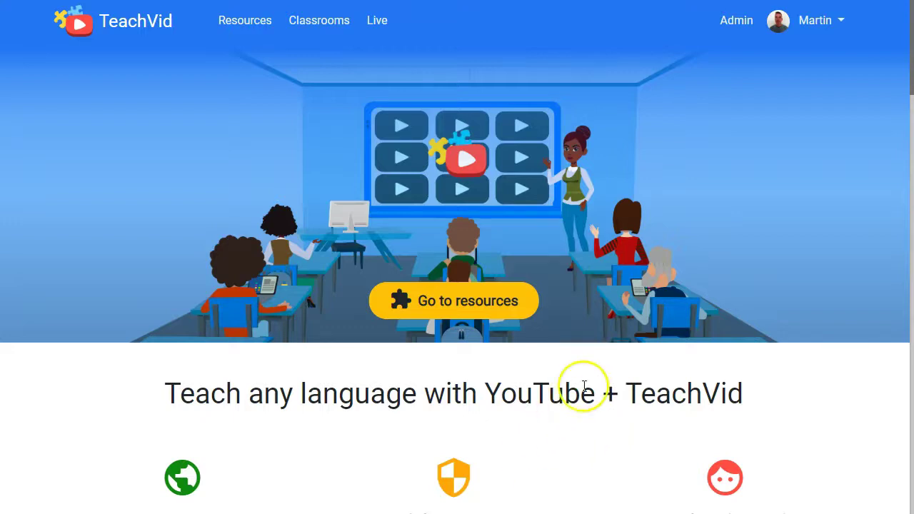
# Start a new resource from the My resources tab in the resources area
pyautogui.click(468, 301)
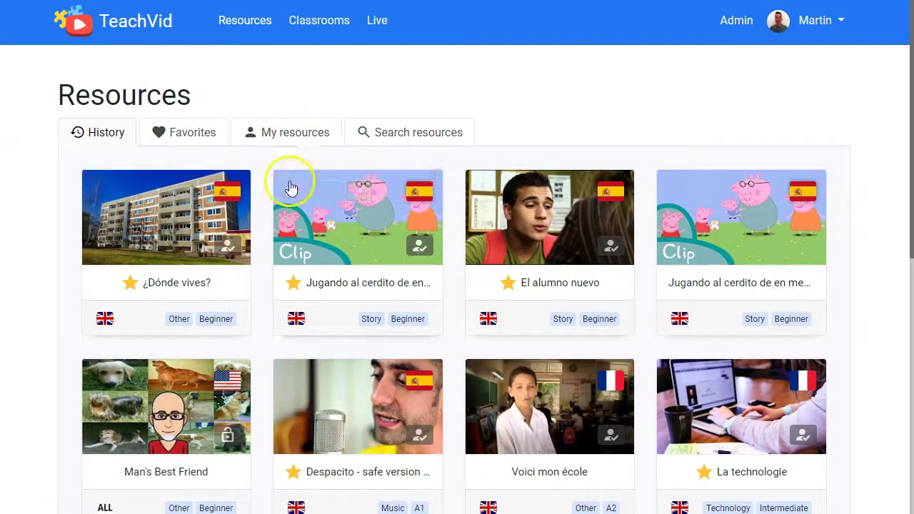
pyautogui.click(291, 136)
pyautogui.click(702, 212)
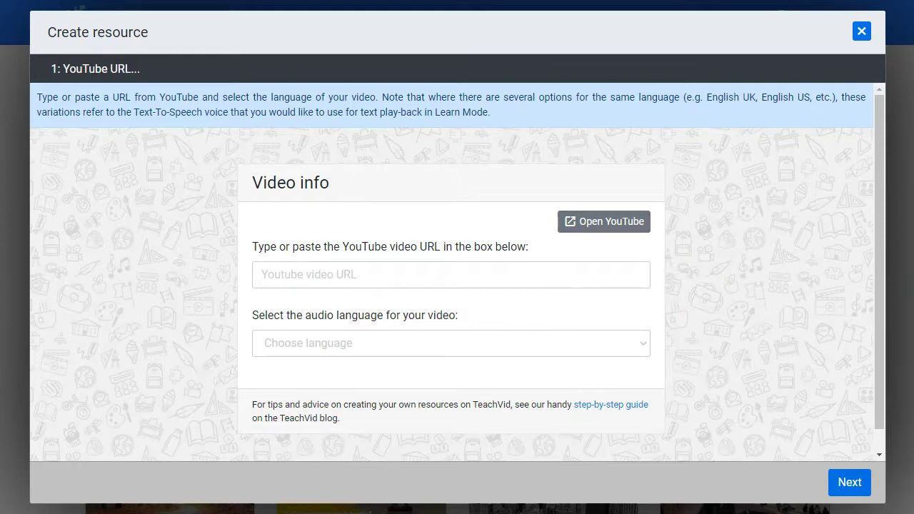
pyautogui.rightClick(380, 268)
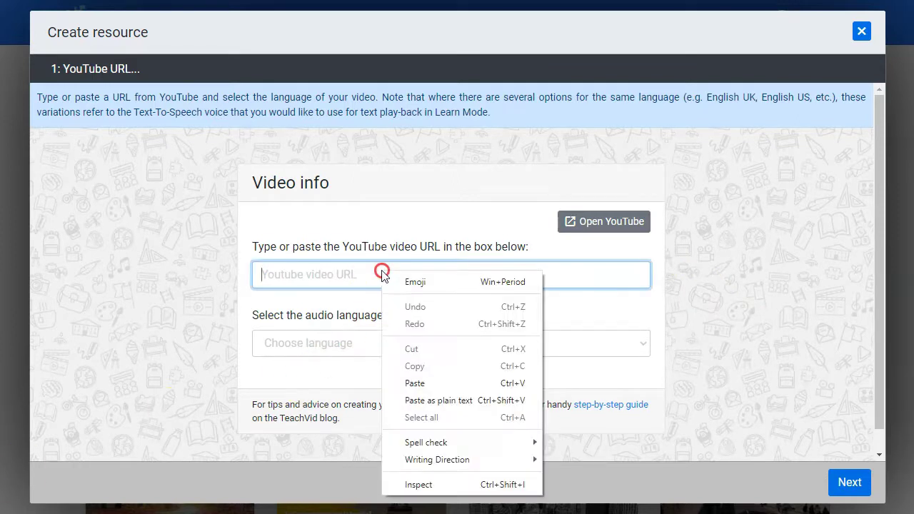
pyautogui.click(422, 382)
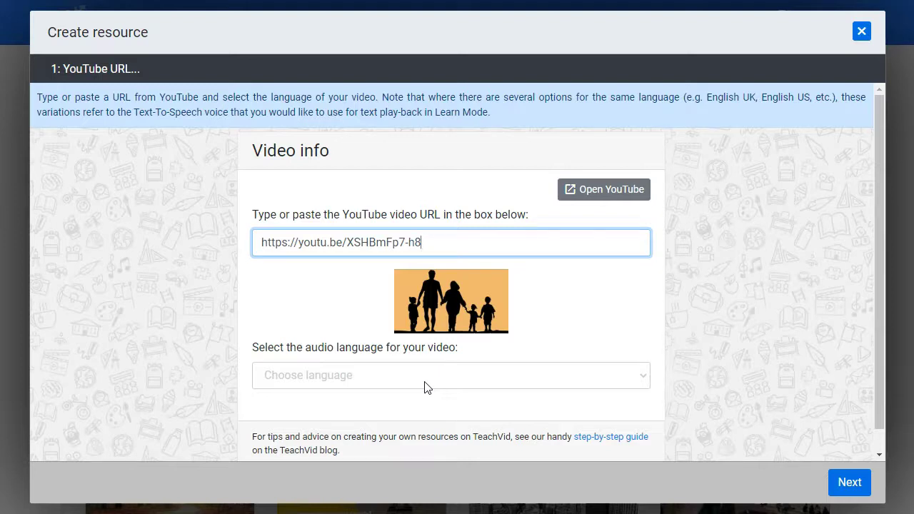
pyautogui.click(427, 386)
pyautogui.scroll(-1, 326, 194)
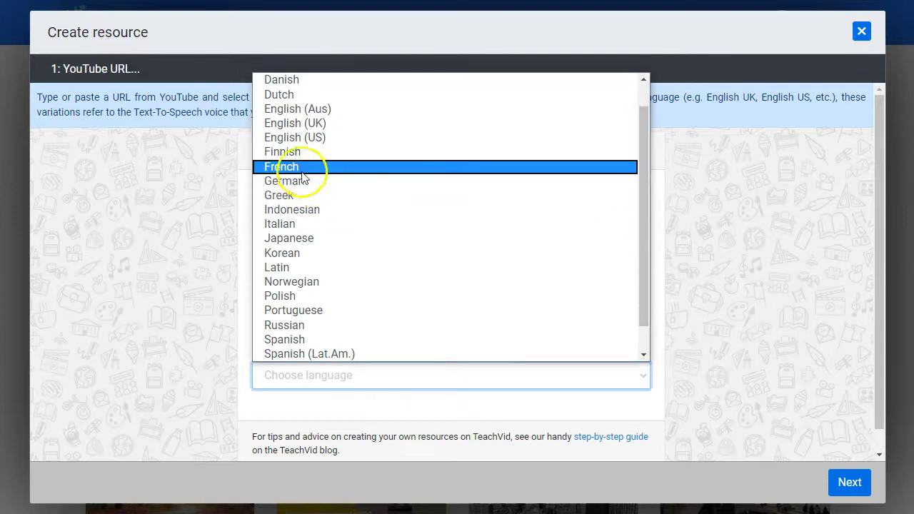
pyautogui.click(300, 169)
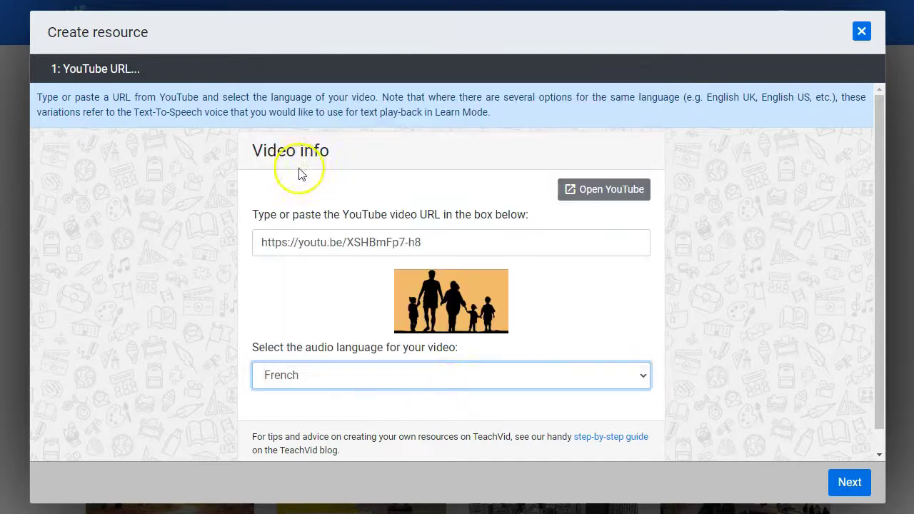
# Keep the default video start and end times and continue to step 3.1 Transcript
pyautogui.click(852, 484)
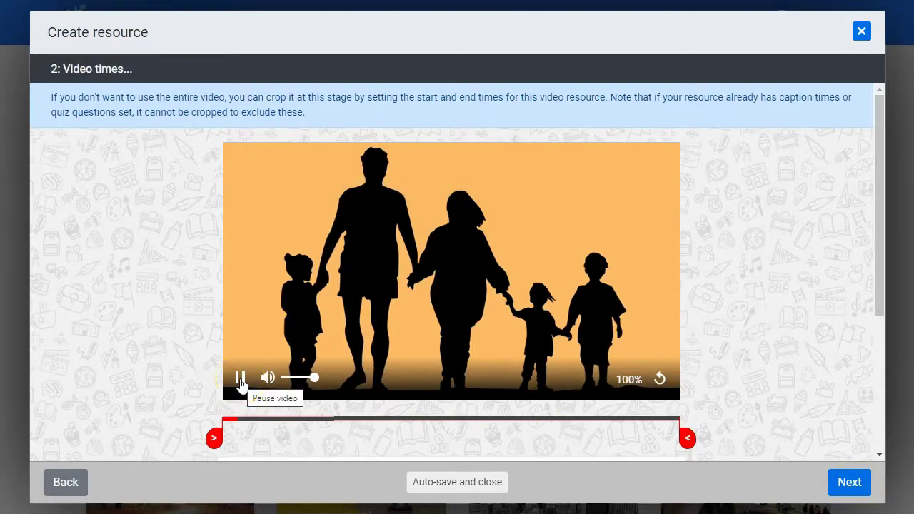
pyautogui.click(240, 384)
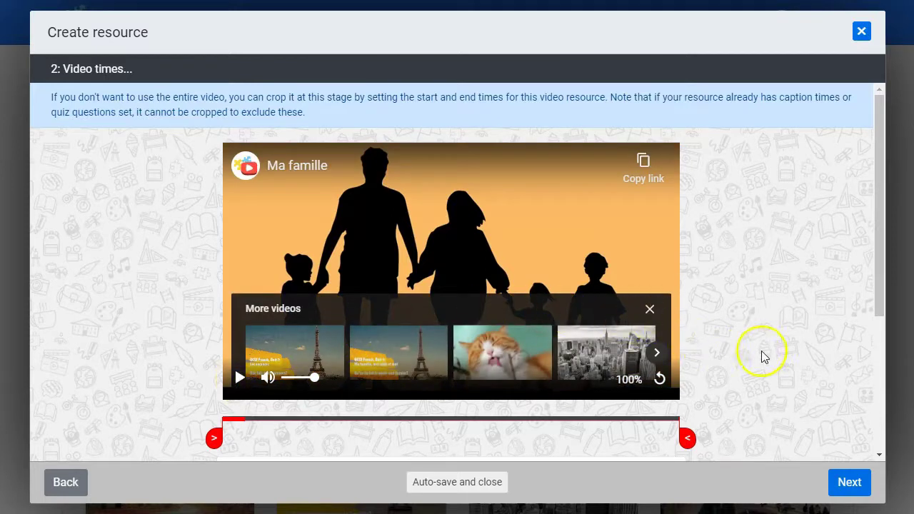
pyautogui.click(650, 312)
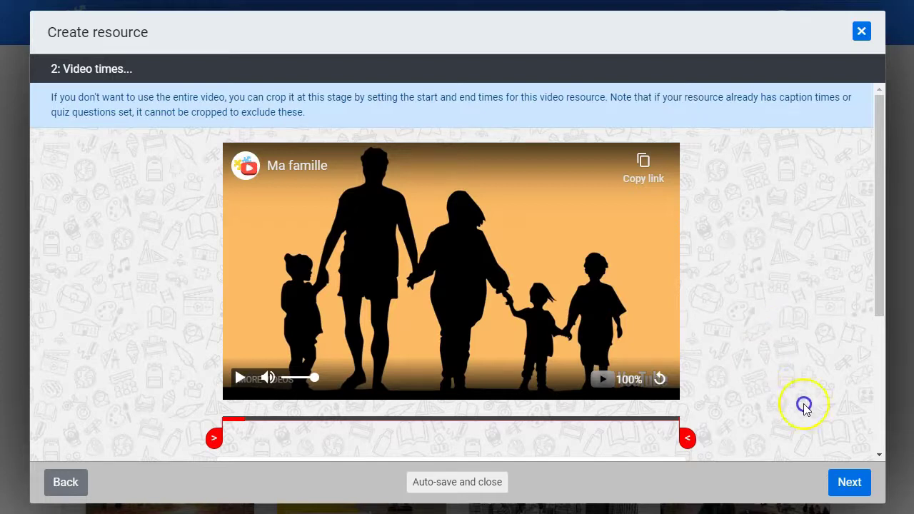
pyautogui.scroll(-1, 795, 370)
pyautogui.scroll(-3, 797, 379)
pyautogui.scroll(3, 819, 433)
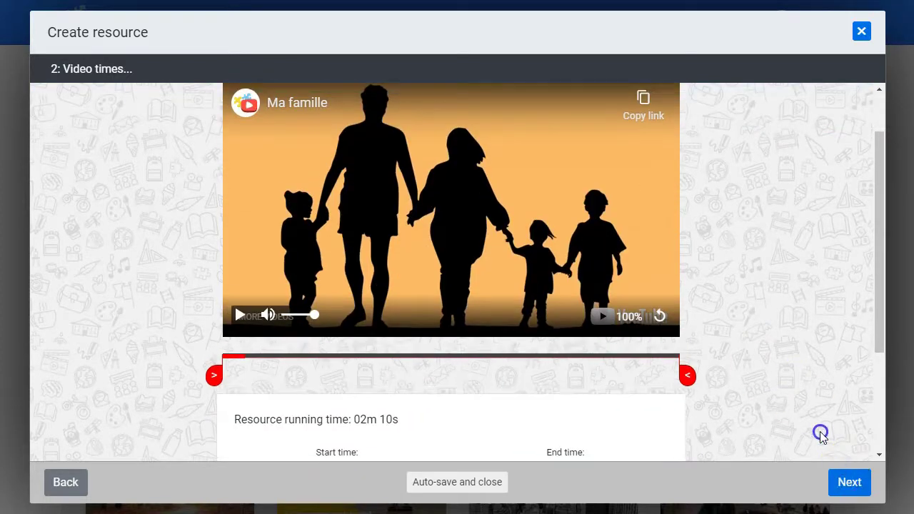
pyautogui.click(845, 495)
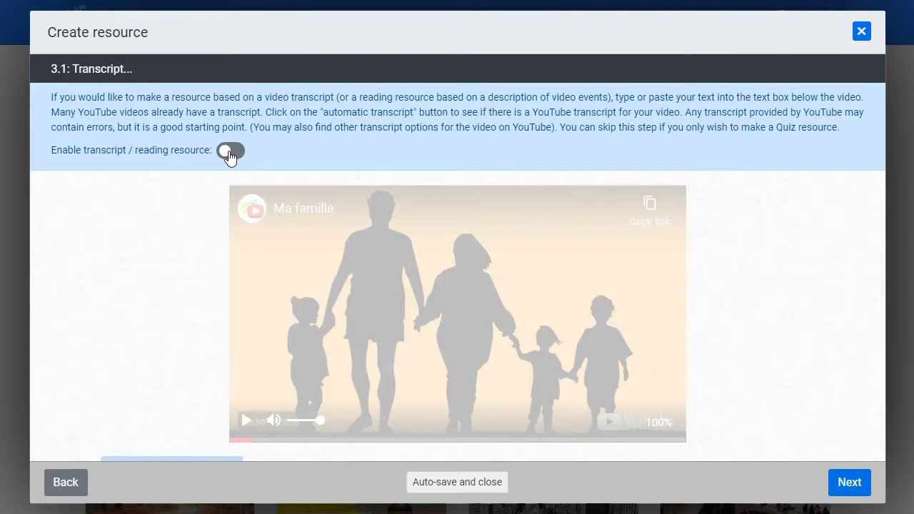
# Enable the transcript and paste the five-paragraph French text starting 'Comment est ta famille?'
pyautogui.click(229, 154)
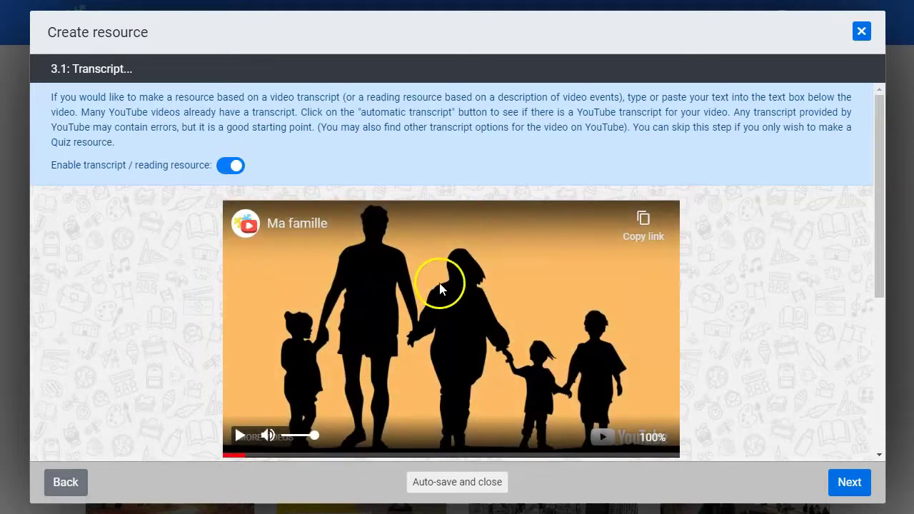
pyautogui.scroll(-4, 448, 282)
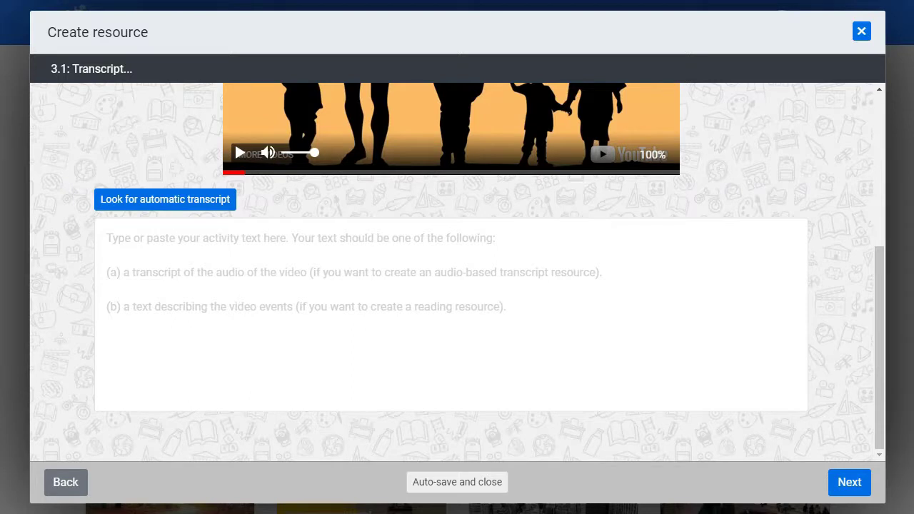
pyautogui.rightClick(310, 273)
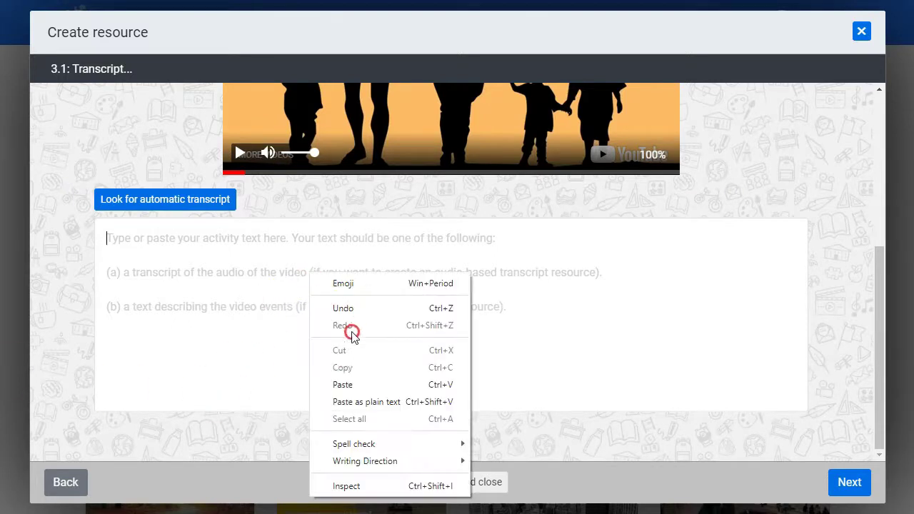
pyautogui.click(343, 385)
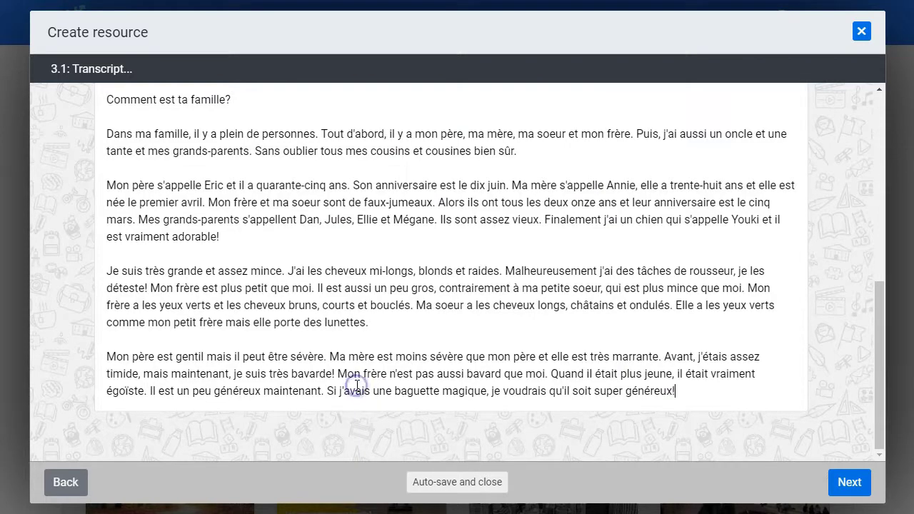
pyautogui.scroll(2, 307, 285)
pyautogui.scroll(3, 317, 293)
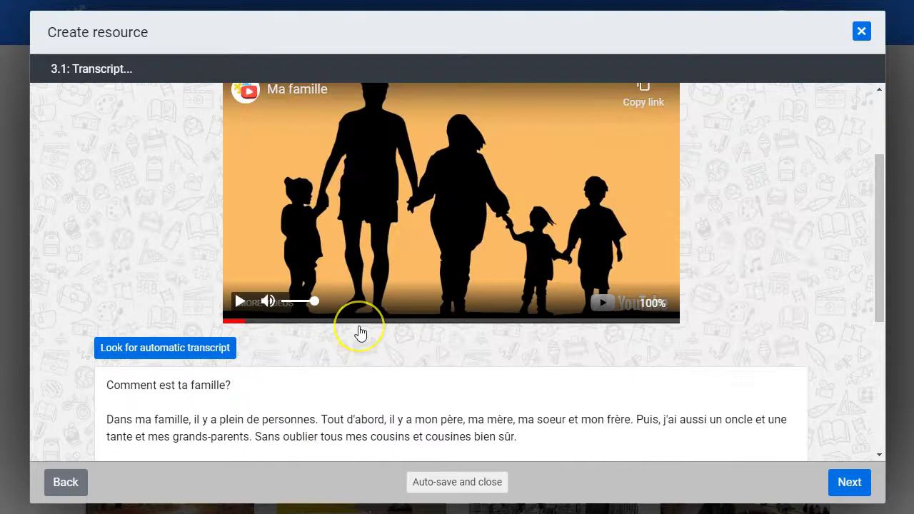
pyautogui.scroll(-4, 360, 328)
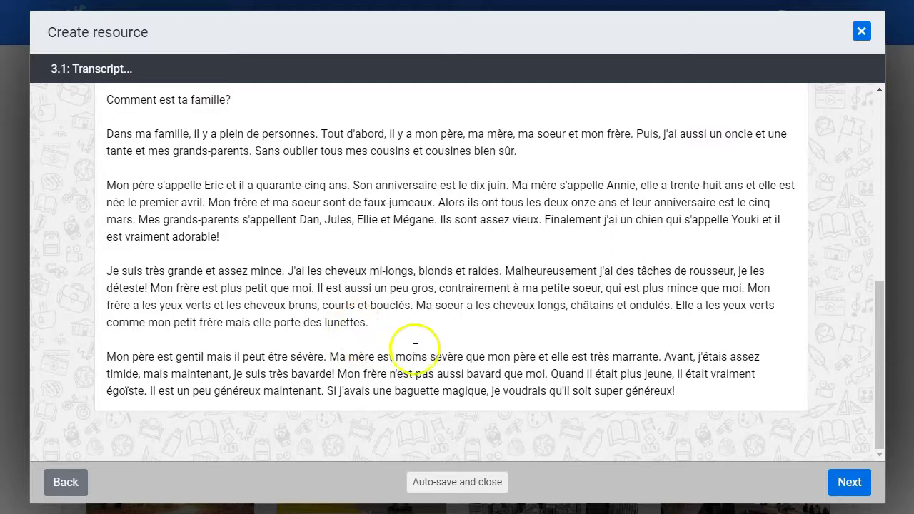
pyautogui.scroll(1, 422, 342)
pyautogui.scroll(3, 422, 342)
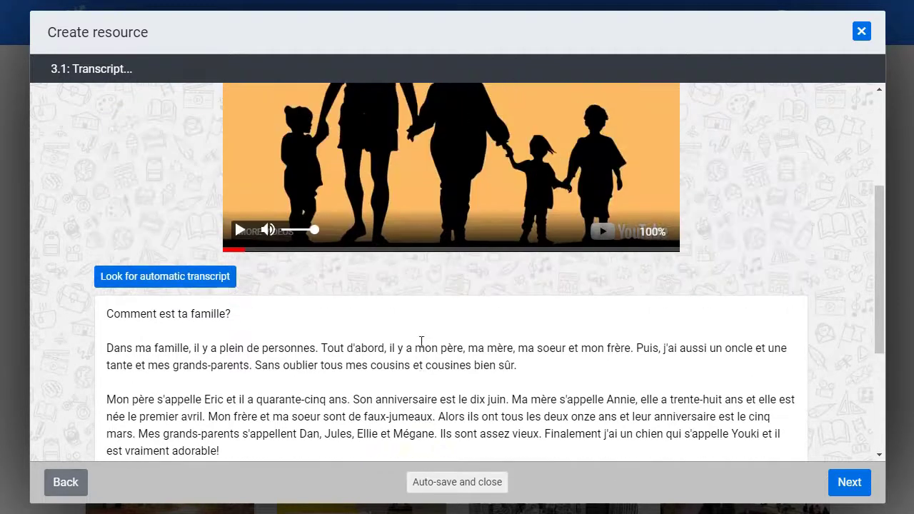
pyautogui.scroll(-3, 421, 342)
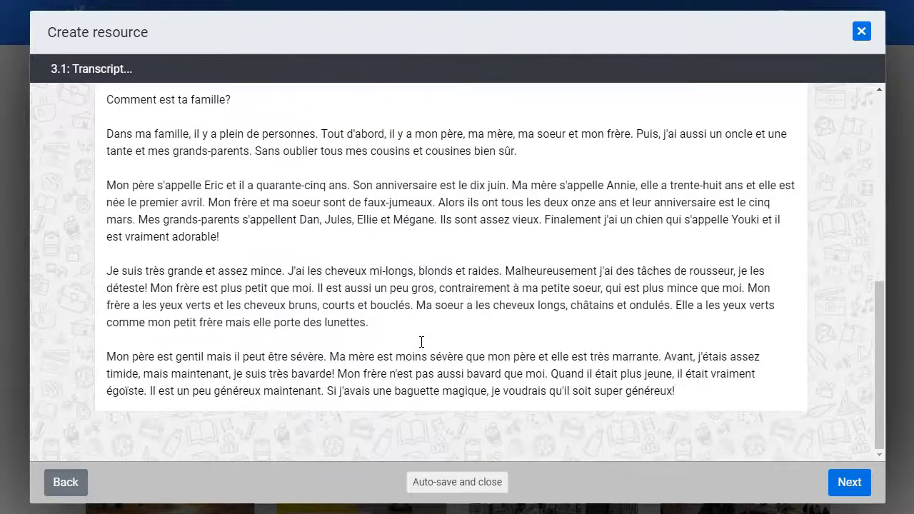
# Move on to step 3.2 Captions and review the initial caption split
pyautogui.click(850, 483)
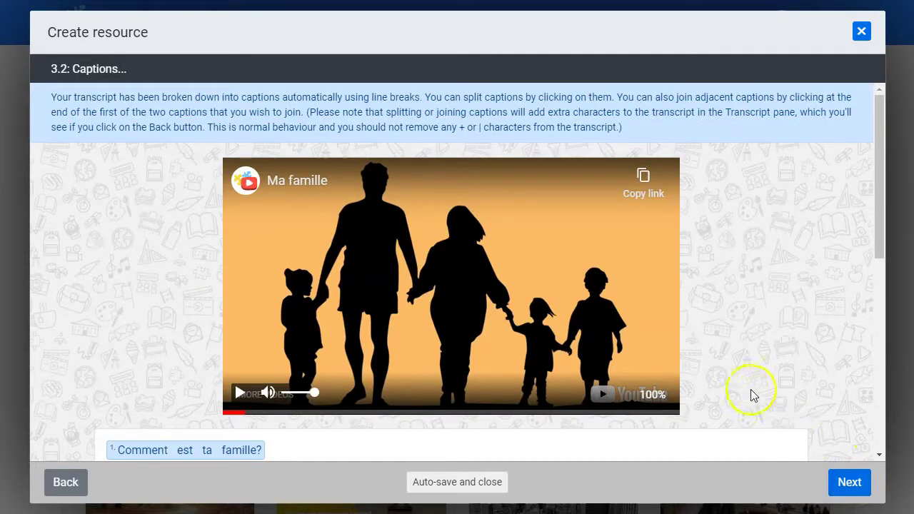
pyautogui.scroll(-1, 745, 355)
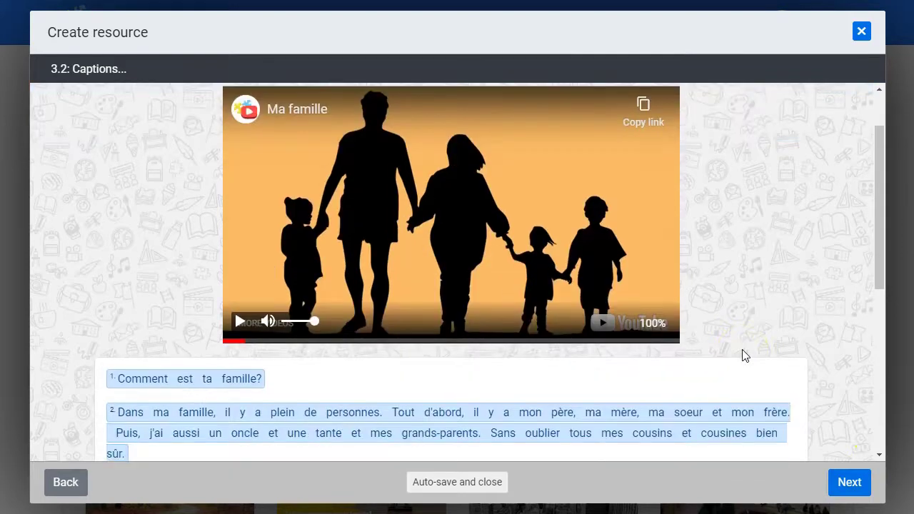
pyautogui.scroll(-1, 743, 355)
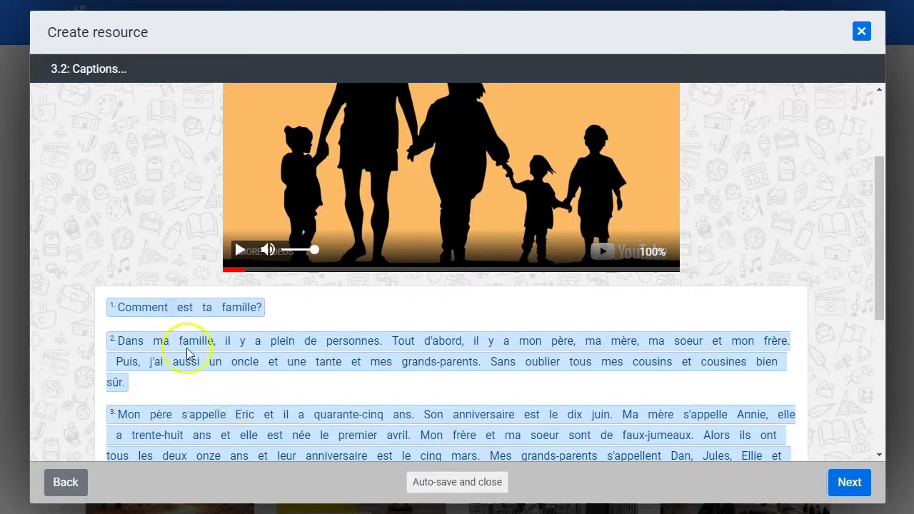
pyautogui.scroll(-4, 204, 364)
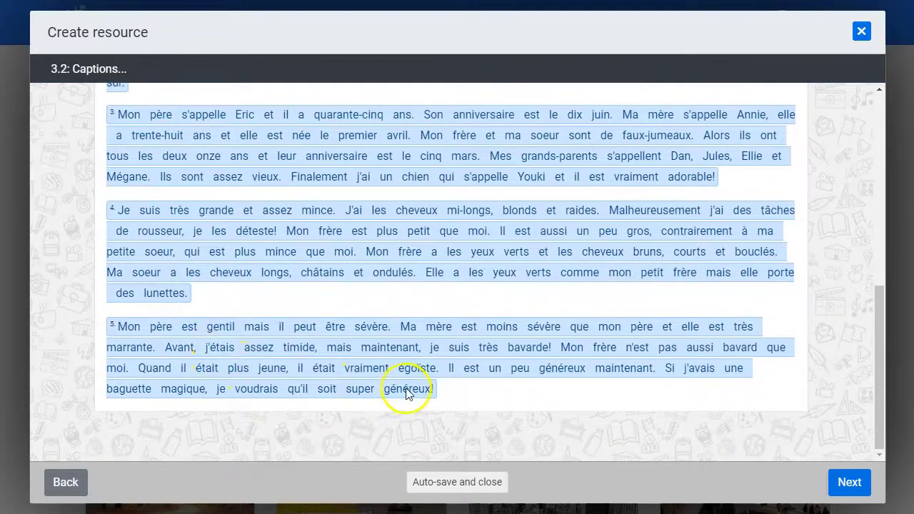
pyautogui.scroll(4, 385, 393)
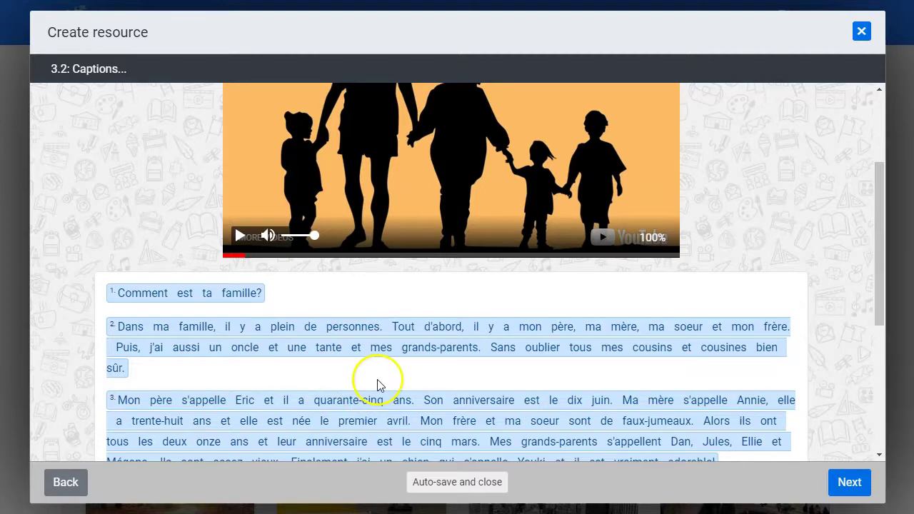
# Split caption 2 after 'personnes.' and 'frère.' so 'Tout d'abord…' and 'Puis…' stand alone
pyautogui.doubleClick(388, 328)
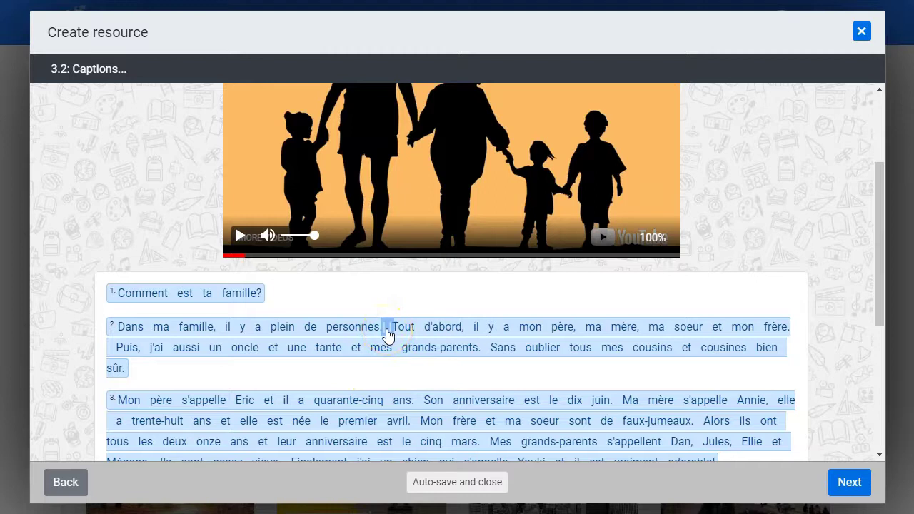
pyautogui.click(390, 335)
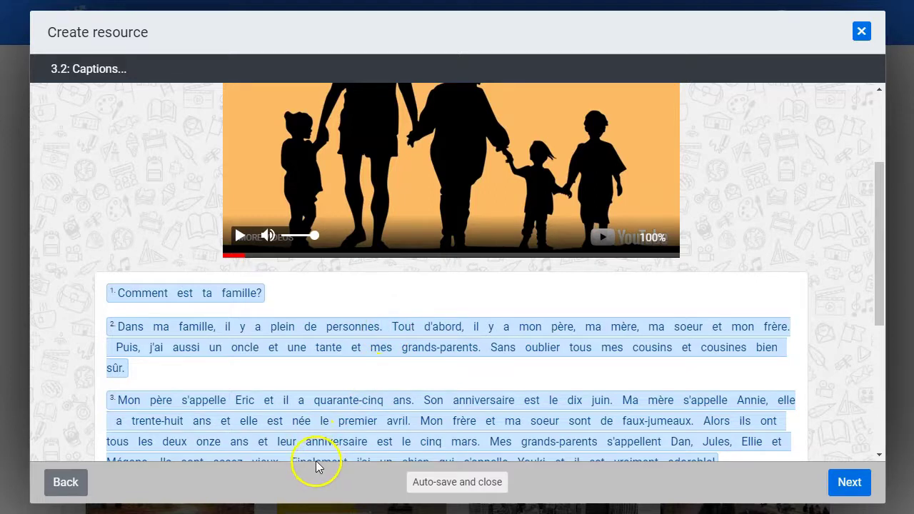
pyautogui.doubleClick(389, 332)
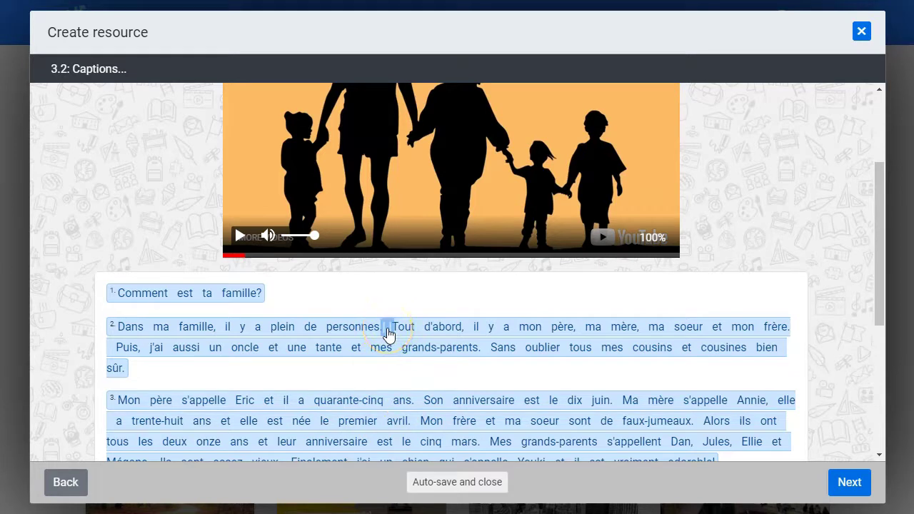
pyautogui.click(387, 332)
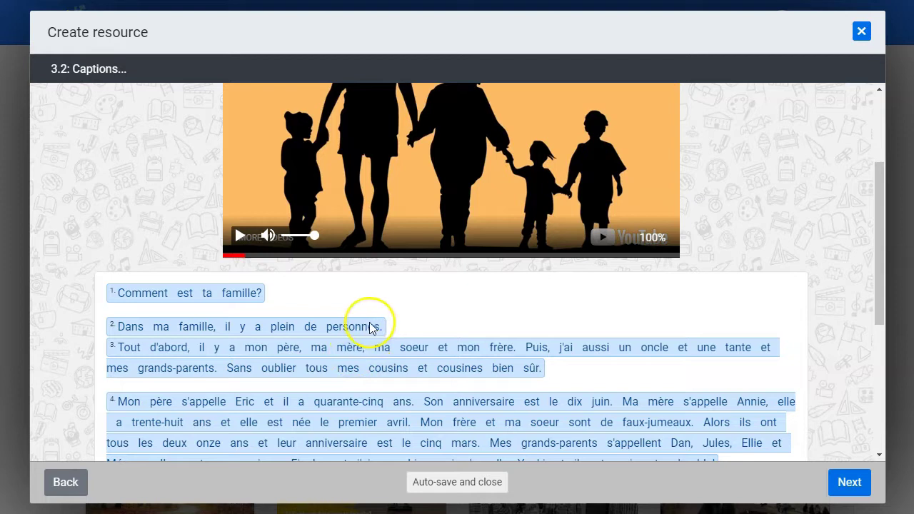
pyautogui.moveTo(395, 330)
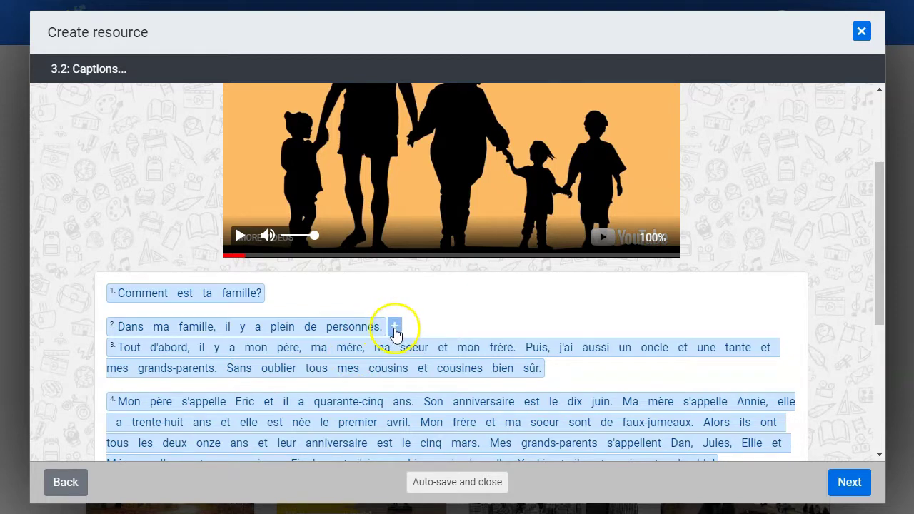
pyautogui.click(395, 331)
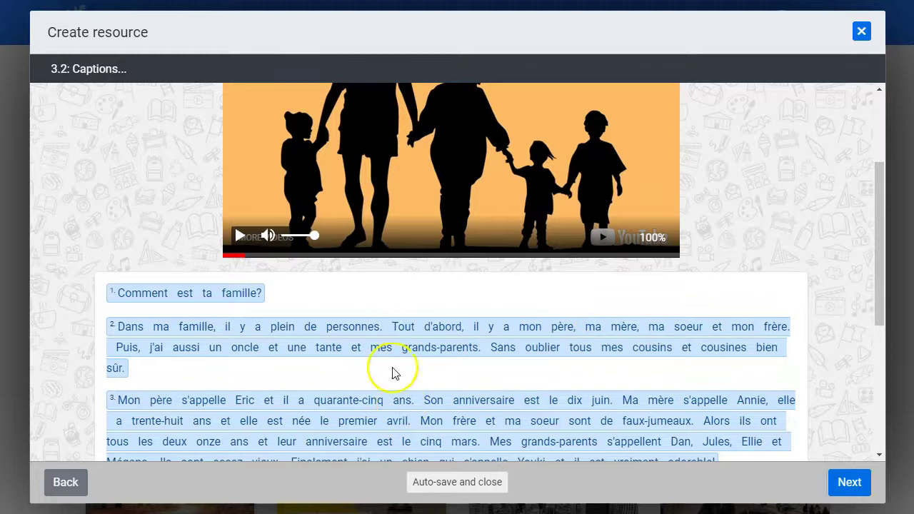
pyautogui.moveTo(386, 331)
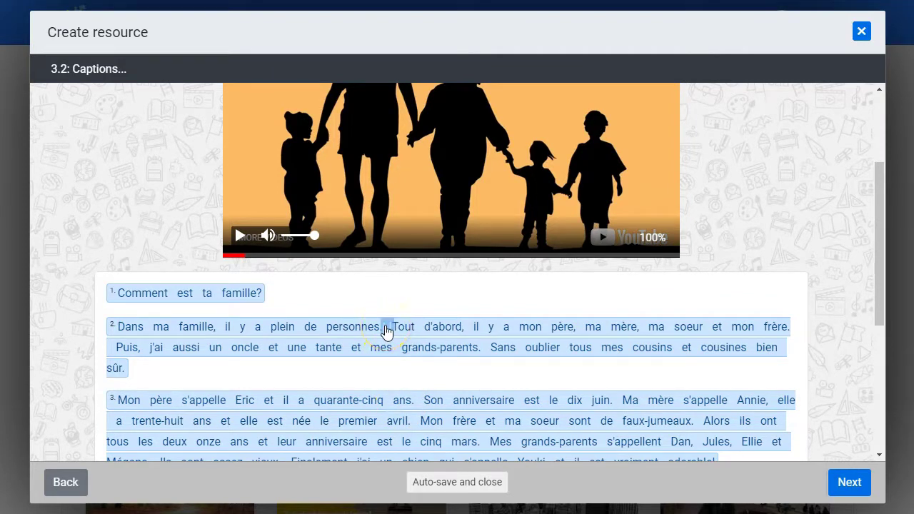
pyautogui.click(387, 330)
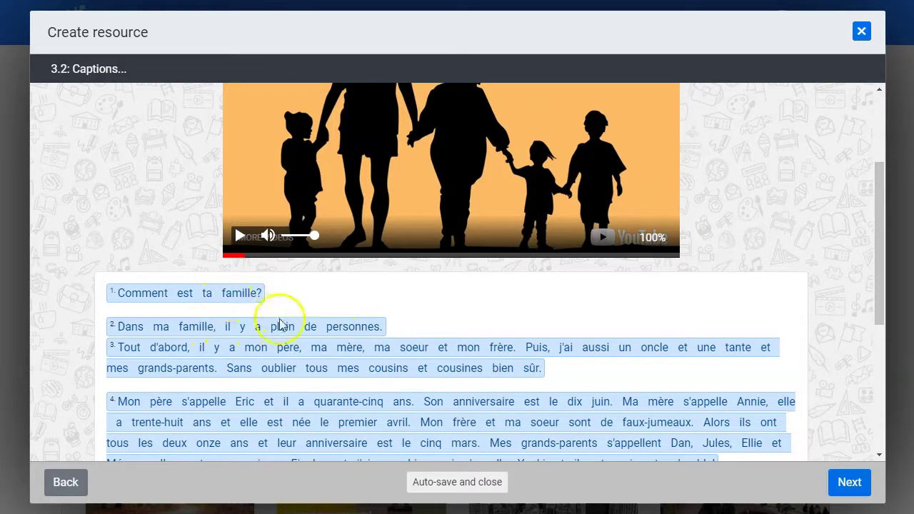
pyautogui.moveTo(264, 336)
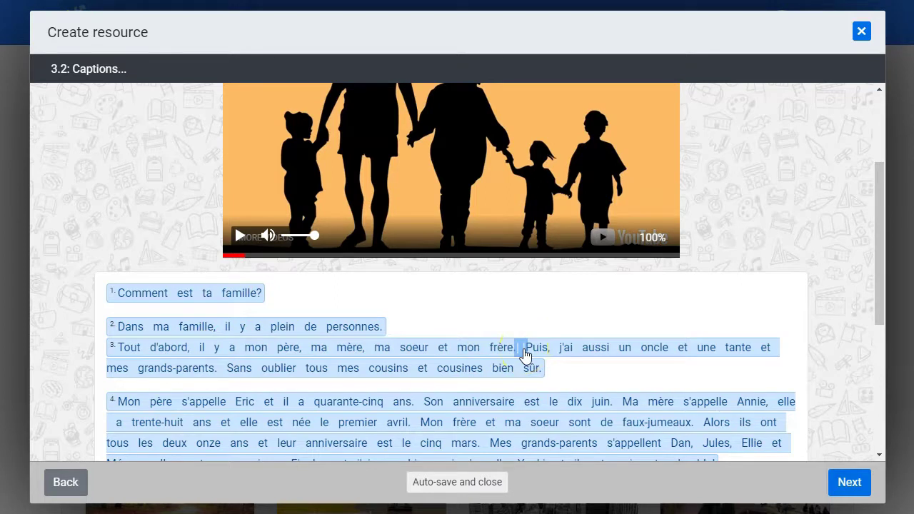
pyautogui.click(524, 350)
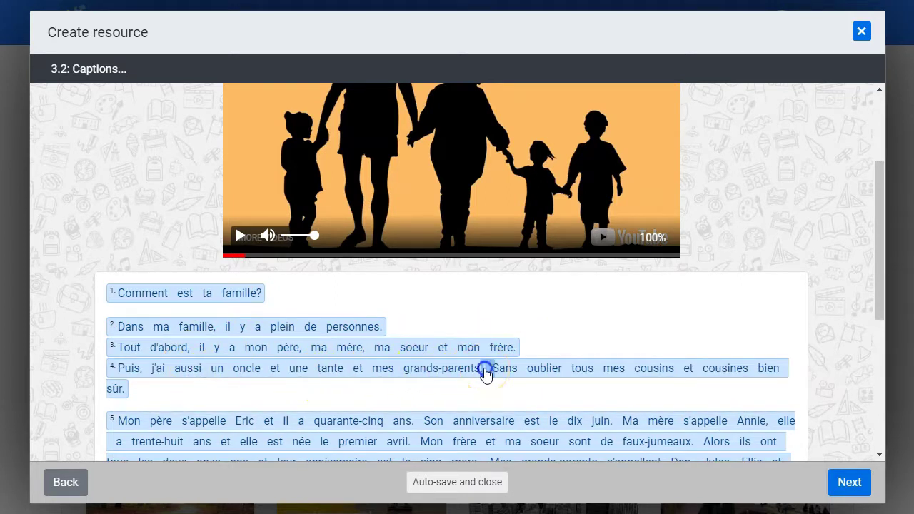
# Make 'Sans oublier…' its own caption and split caption 6 after 'juin.'
pyautogui.click(486, 371)
pyautogui.scroll(-4, 485, 372)
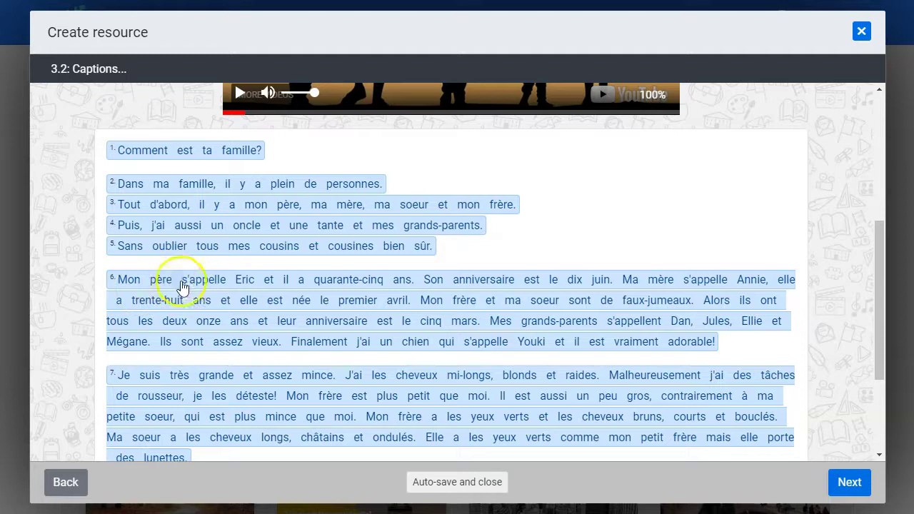
pyautogui.click(418, 282)
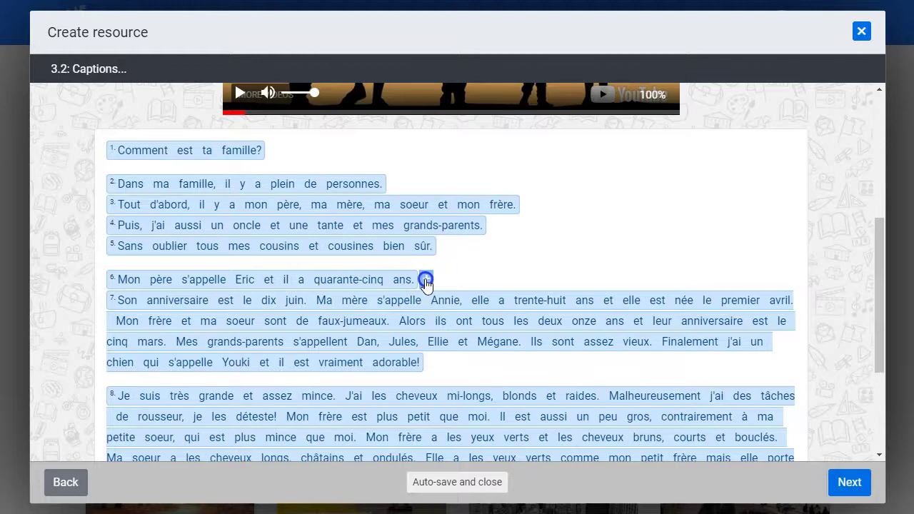
pyautogui.click(426, 280)
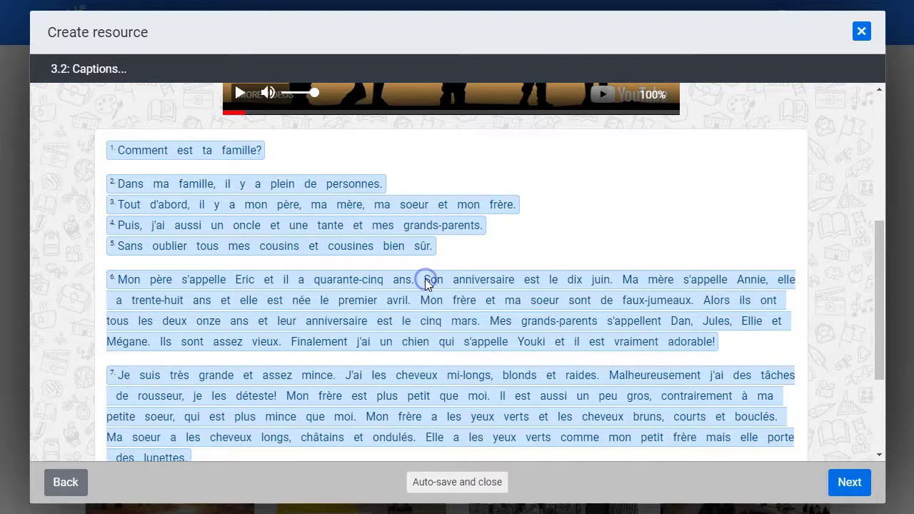
pyautogui.click(617, 281)
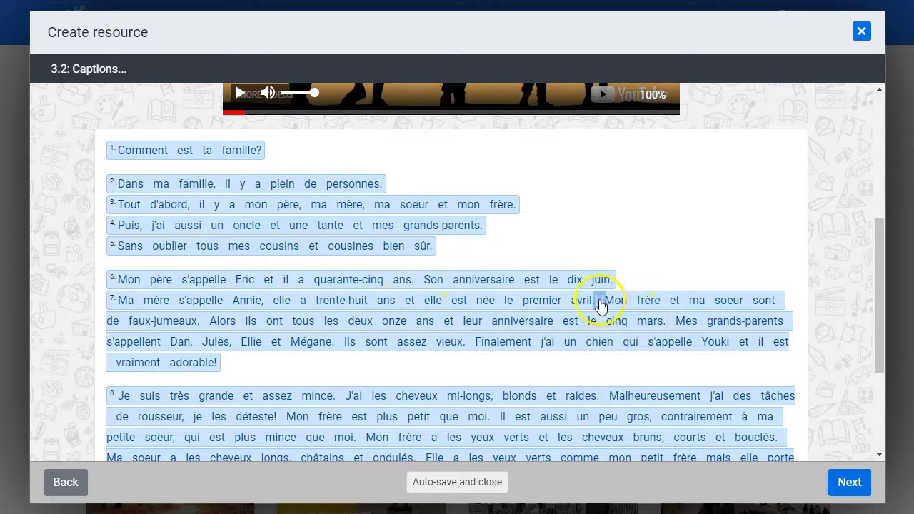
# Split captions after 'avril.', 'faux-jumeaux.' and 'mars.', isolate 'Finalement…', then review all 24
pyautogui.click(599, 301)
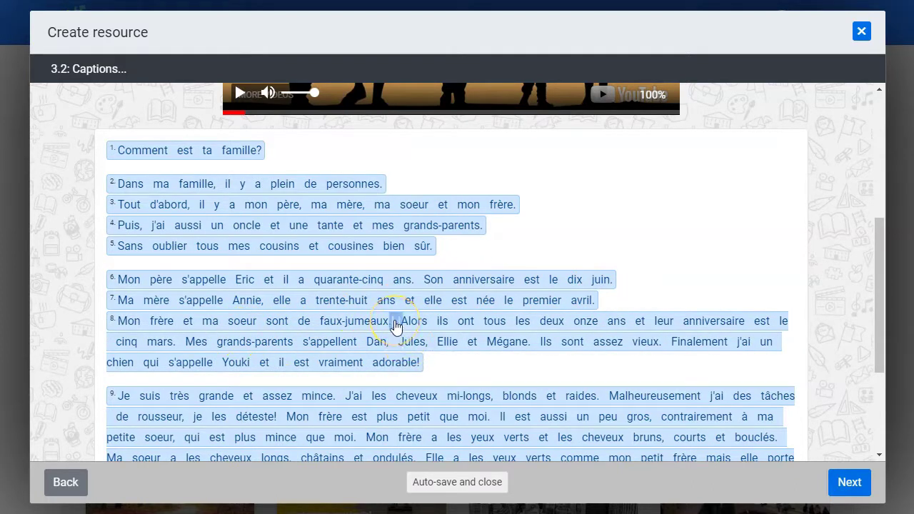
pyautogui.click(397, 323)
pyautogui.click(585, 343)
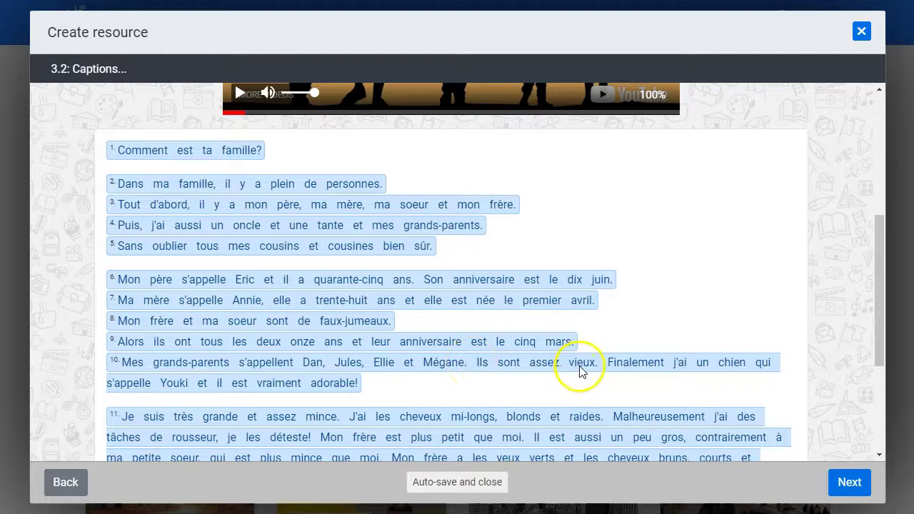
pyautogui.click(601, 363)
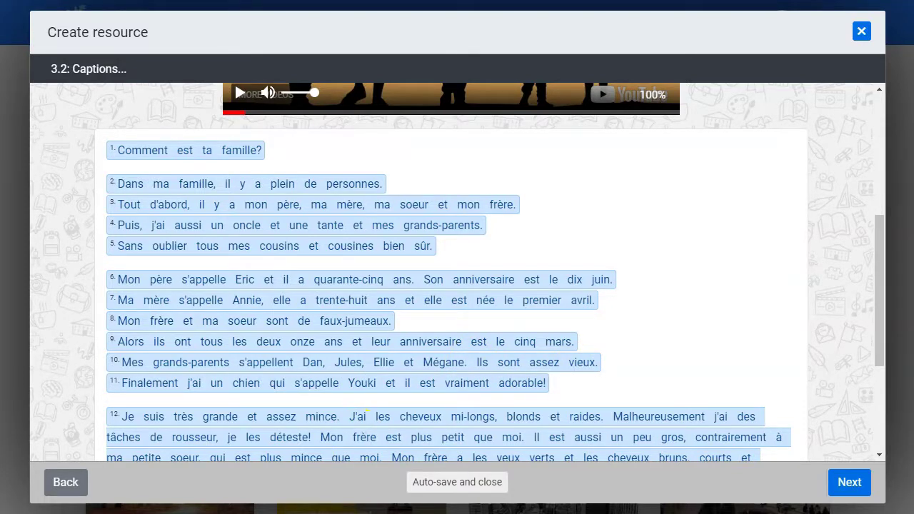
pyautogui.scroll(-4, 367, 412)
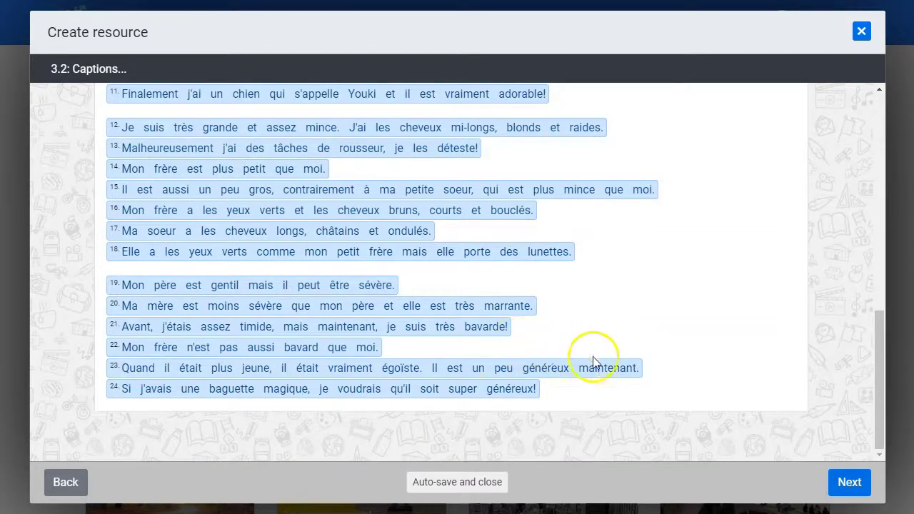
pyautogui.scroll(2, 610, 364)
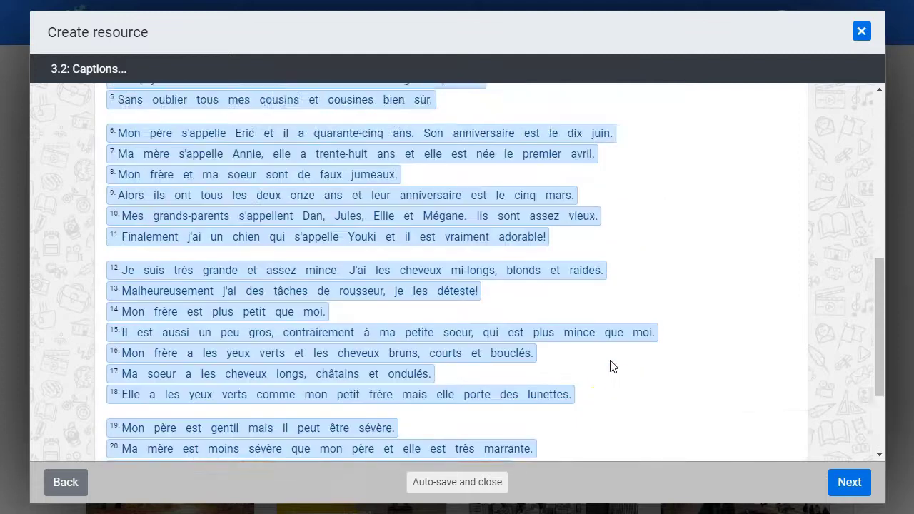
pyautogui.scroll(2, 610, 366)
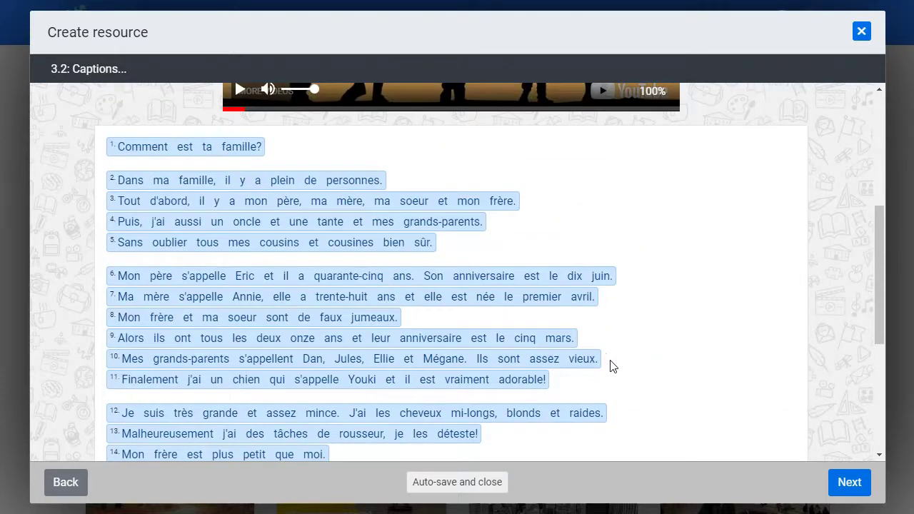
pyautogui.scroll(1, 610, 366)
pyautogui.scroll(-5, 610, 366)
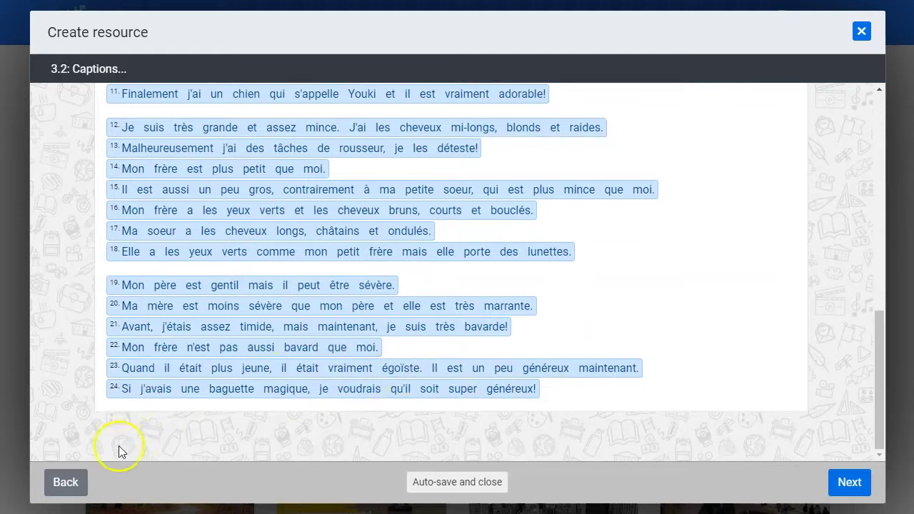
pyautogui.click(71, 490)
pyautogui.scroll(-5, 372, 349)
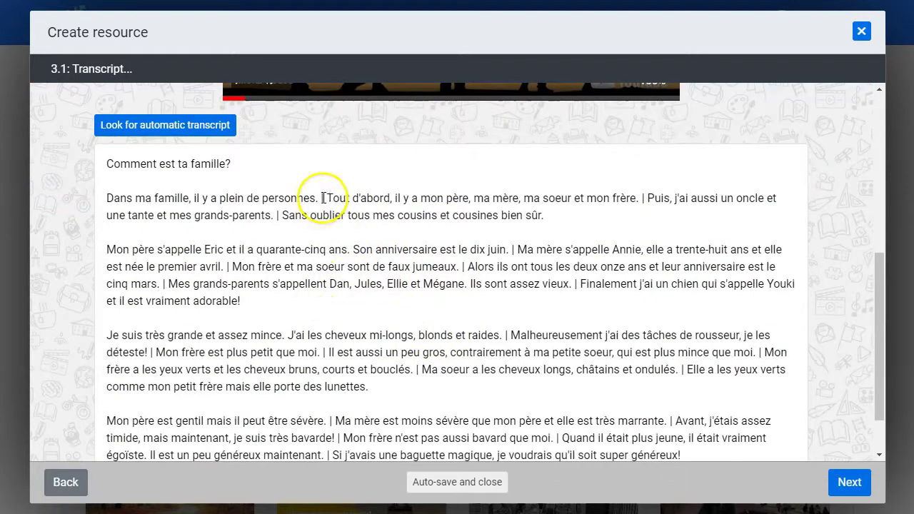
pyautogui.scroll(-1, 500, 365)
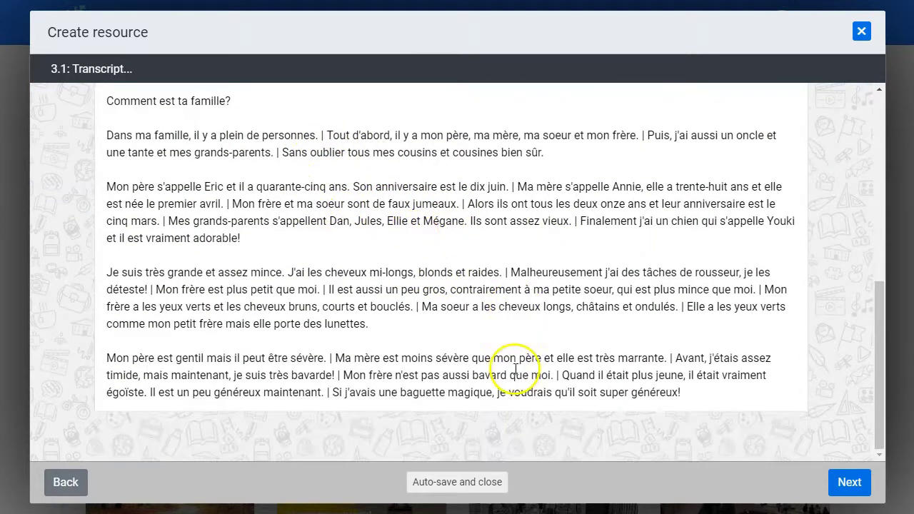
pyautogui.scroll(4, 493, 331)
pyautogui.scroll(-4, 492, 330)
pyautogui.scroll(3, 544, 329)
pyautogui.scroll(-2, 543, 329)
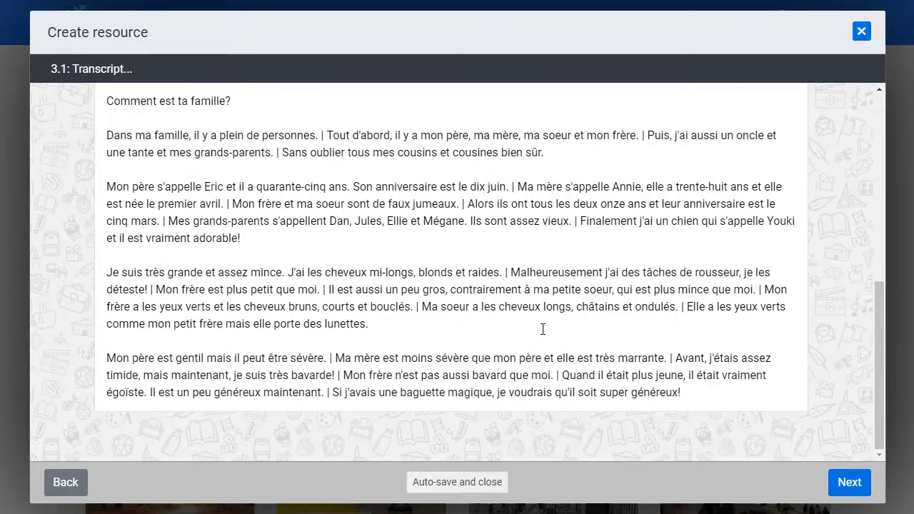
pyautogui.click(859, 488)
pyautogui.scroll(-8, 590, 333)
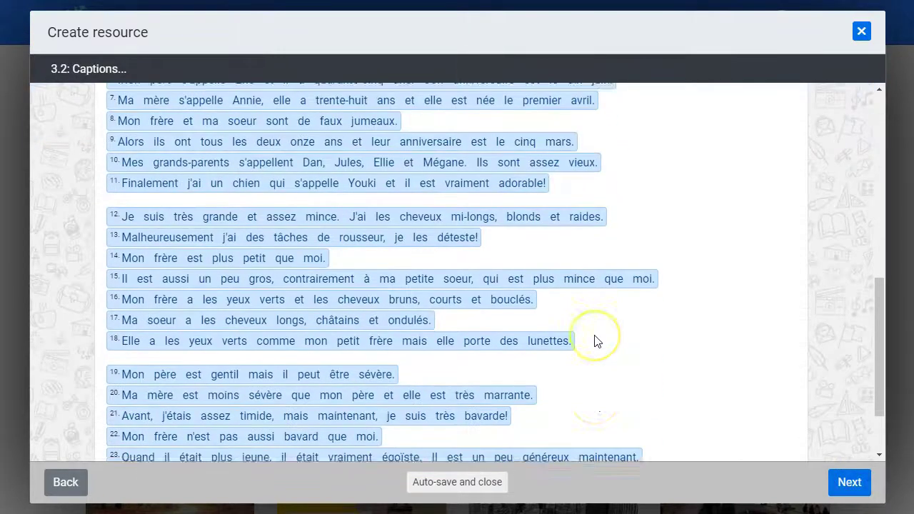
# Time caption 1 'Comment est ta famille?' from 0.500 to 2.654 seconds and preview it
pyautogui.click(849, 484)
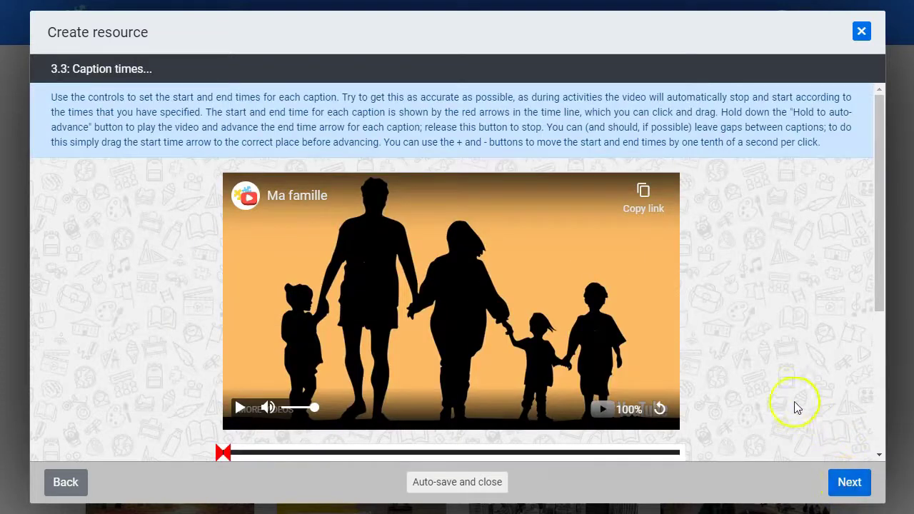
pyautogui.scroll(-4, 775, 368)
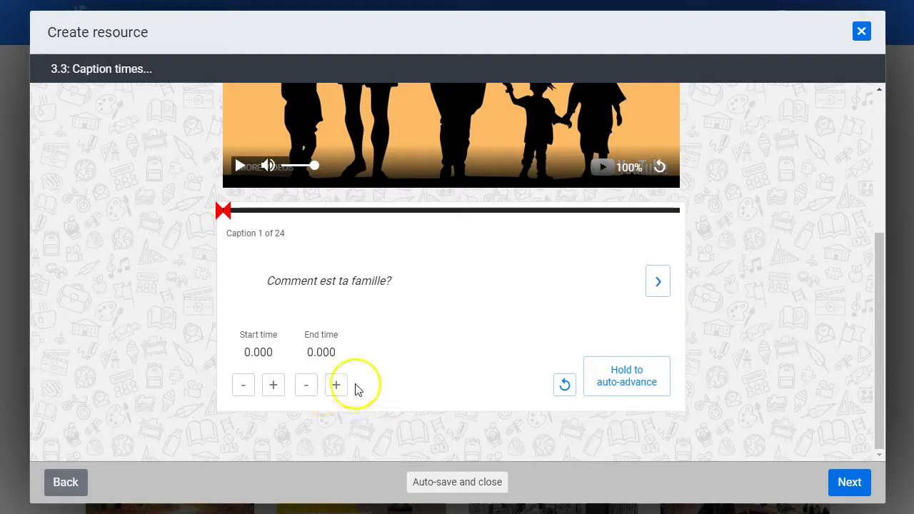
pyautogui.click(627, 386)
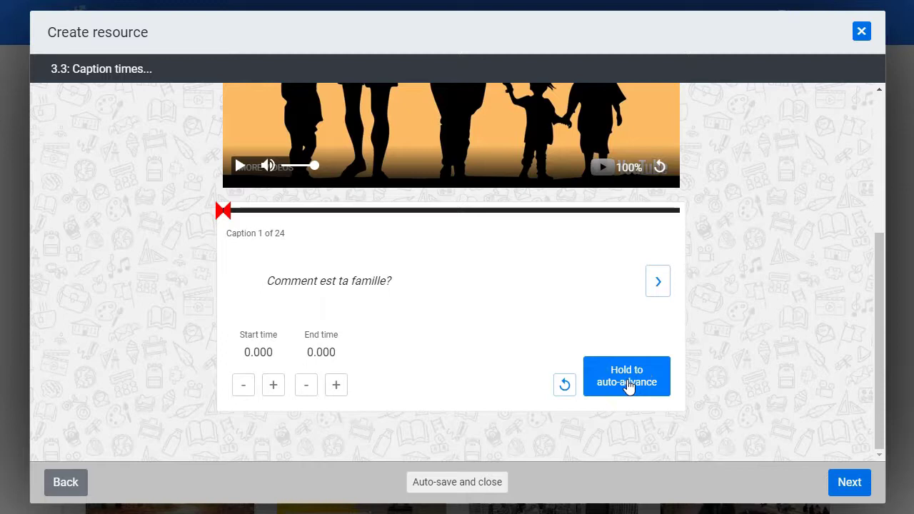
pyautogui.moveTo(627, 385); pyautogui.dragTo(627, 384)
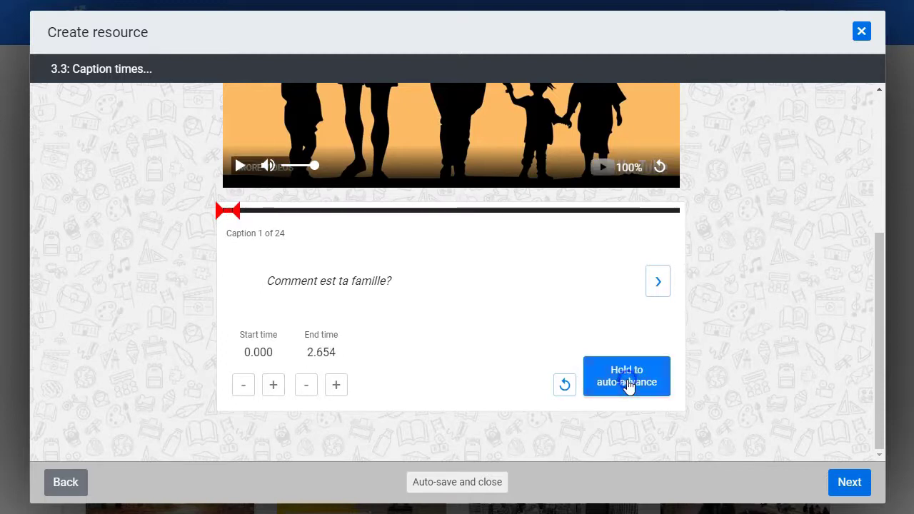
pyautogui.click(273, 386)
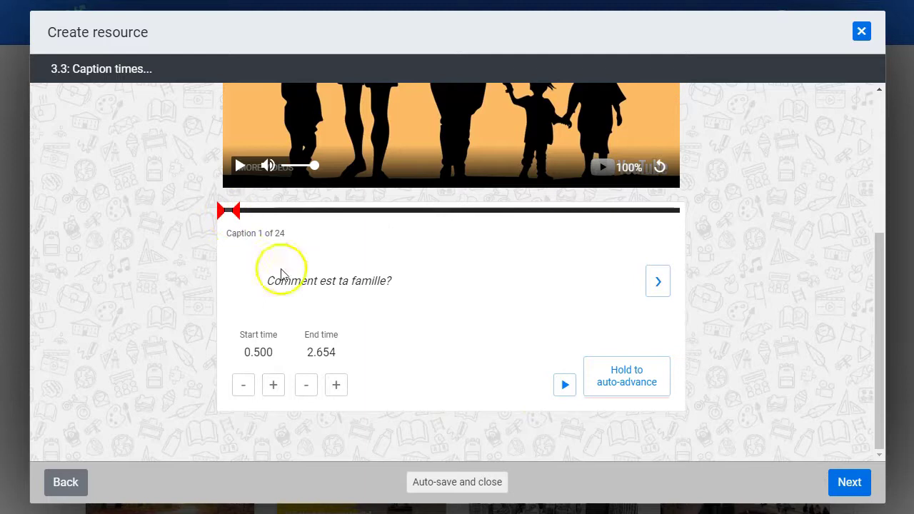
pyautogui.click(565, 386)
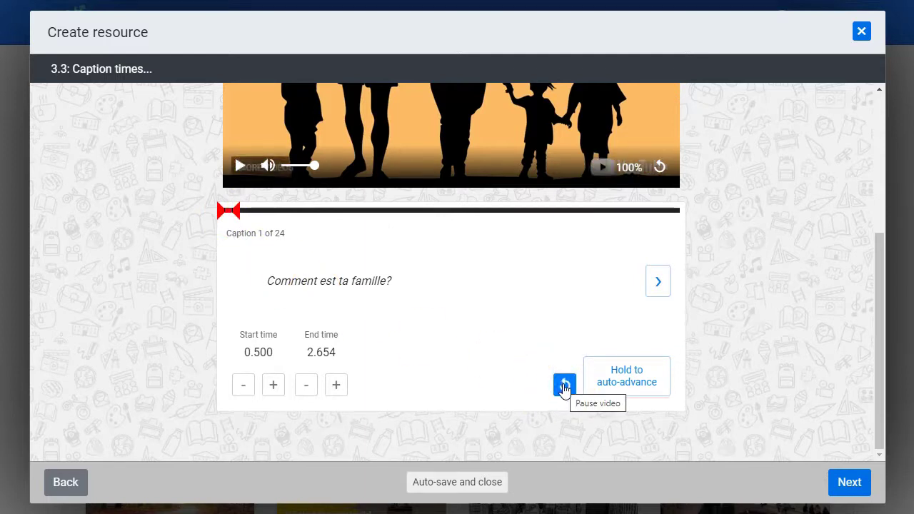
# Time caption 2 from 3.154 to 6.697 seconds, previewing to check the start
pyautogui.click(658, 282)
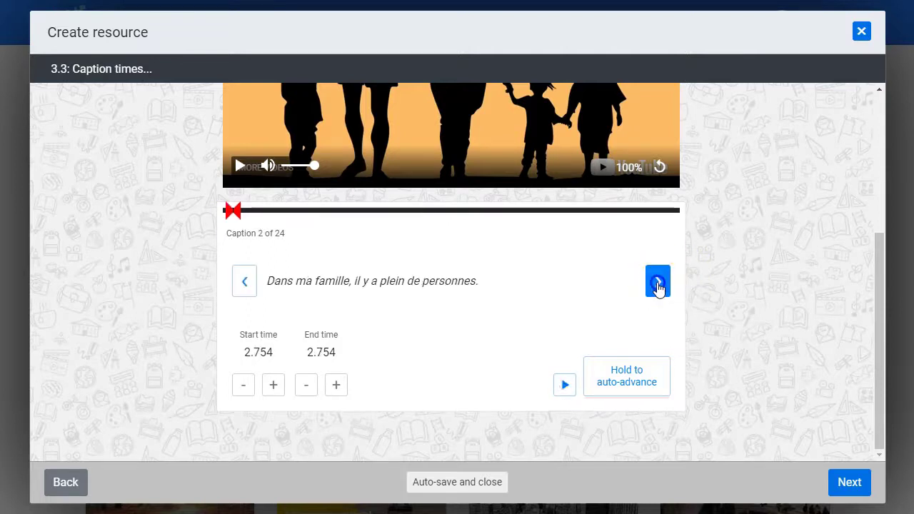
pyautogui.click(639, 379)
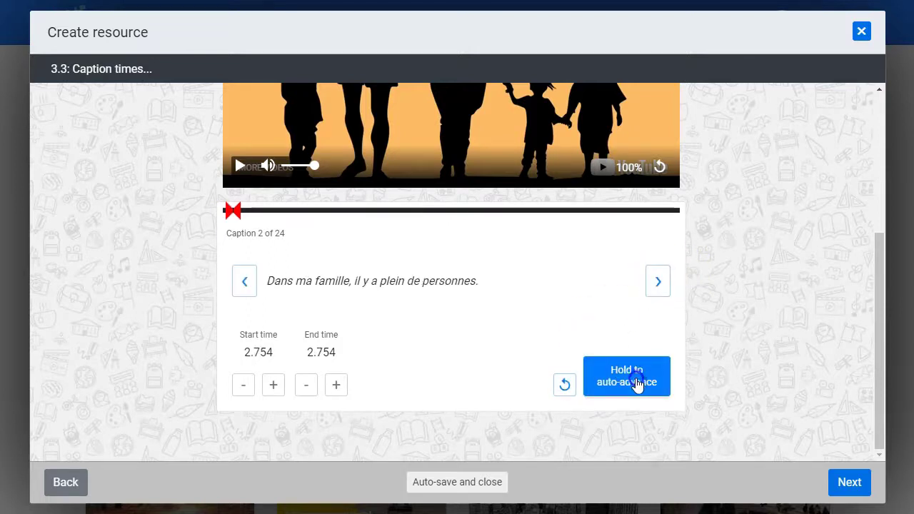
pyautogui.moveTo(626, 387); pyautogui.dragTo(627, 387)
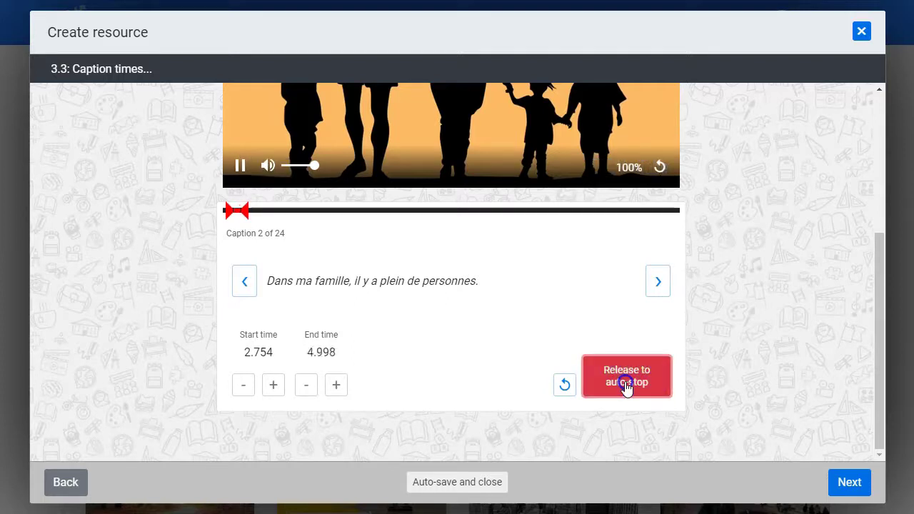
pyautogui.moveTo(627, 387); pyautogui.dragTo(626, 387)
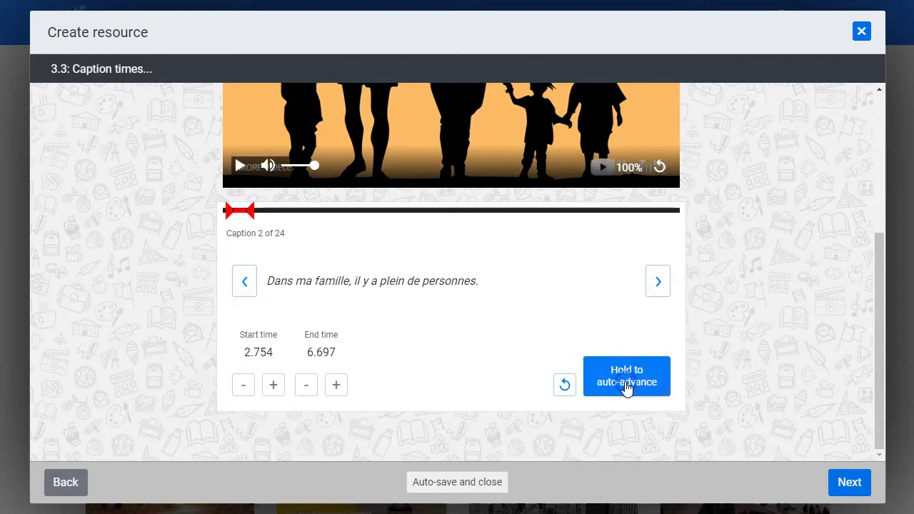
pyautogui.click(274, 388)
pyautogui.click(273, 386)
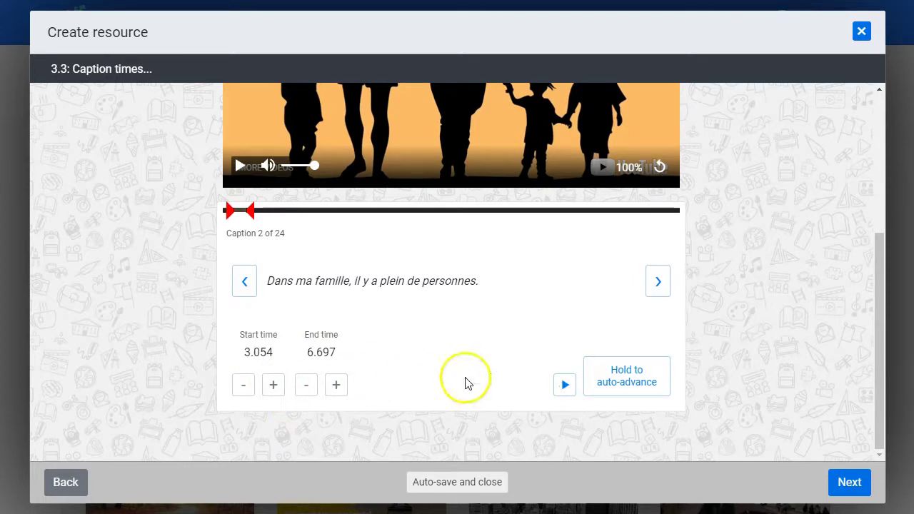
pyautogui.click(564, 388)
pyautogui.click(271, 390)
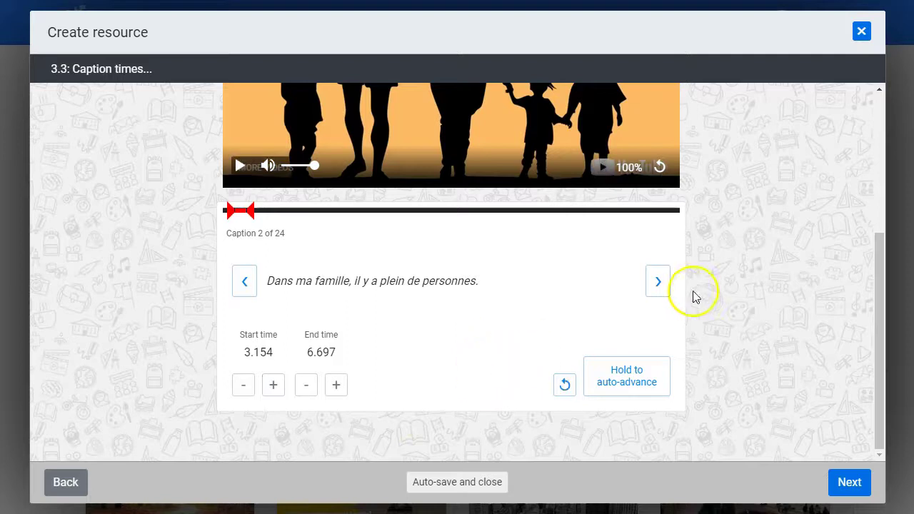
# Time caption 3 from 6.797 to 12.951 seconds
pyautogui.click(658, 281)
pyautogui.moveTo(625, 376); pyautogui.dragTo(630, 383)
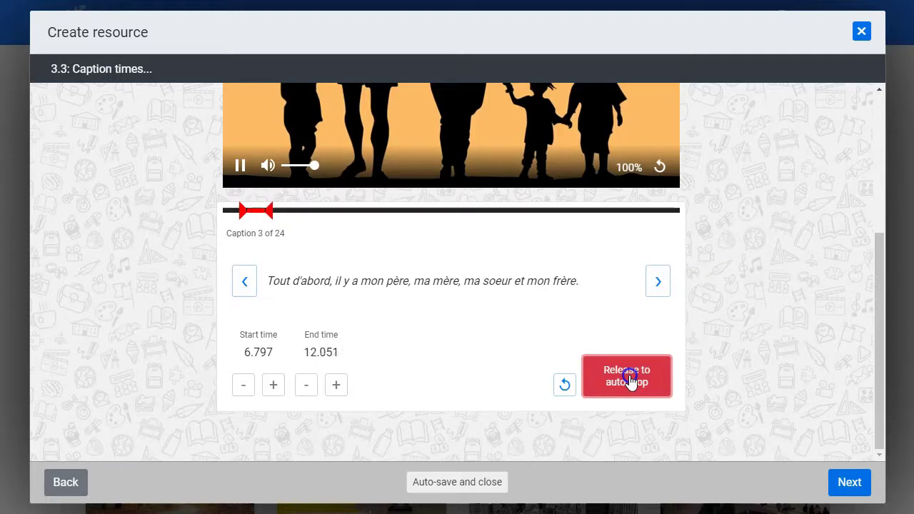
pyautogui.moveTo(629, 381)
pyautogui.mouseDown()
pyautogui.moveTo(629, 369)
pyautogui.moveTo(619, 385)
pyautogui.mouseUp()
pyautogui.click(657, 281)
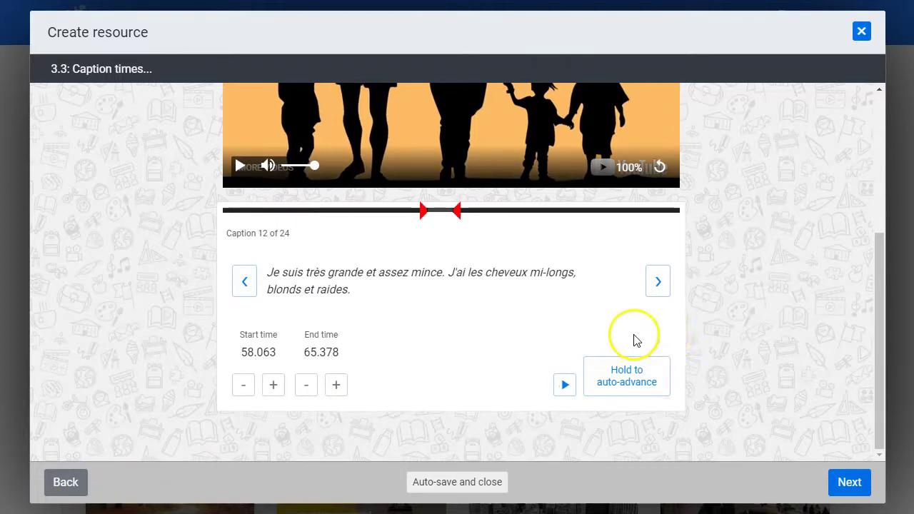
# Skip through the remaining captions to 24 of 24 and advance to step 3.4 Translations
pyautogui.click(658, 286)
pyautogui.click(658, 286)
pyautogui.click(658, 285)
pyautogui.click(658, 286)
pyautogui.click(658, 286)
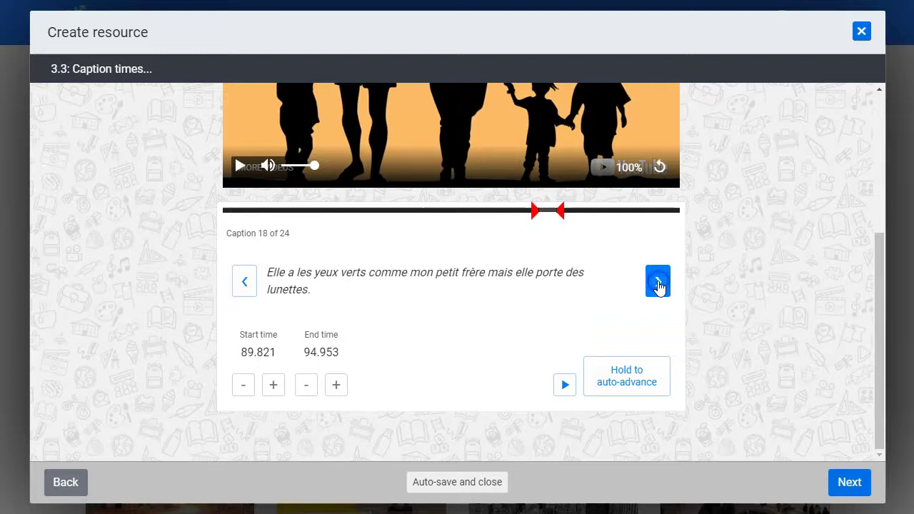
pyautogui.click(658, 281)
pyautogui.click(658, 281)
pyautogui.click(658, 282)
pyautogui.click(658, 282)
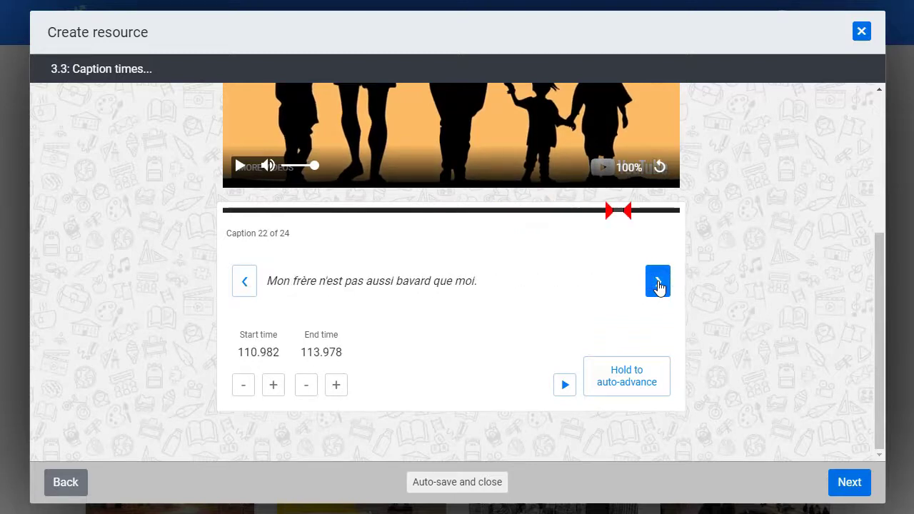
pyautogui.click(658, 281)
pyautogui.click(658, 281)
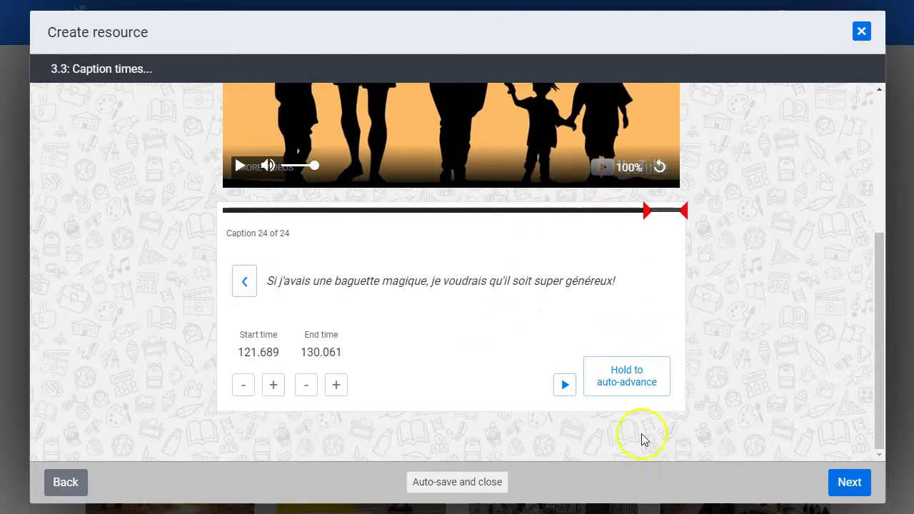
pyautogui.click(850, 484)
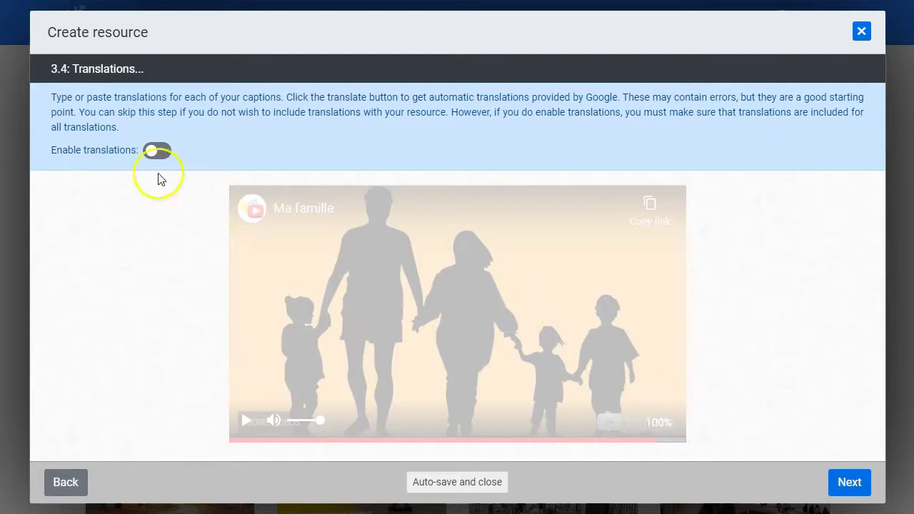
# Turn on Enable translations and choose English, giving each caption an empty translation box
pyautogui.click(159, 152)
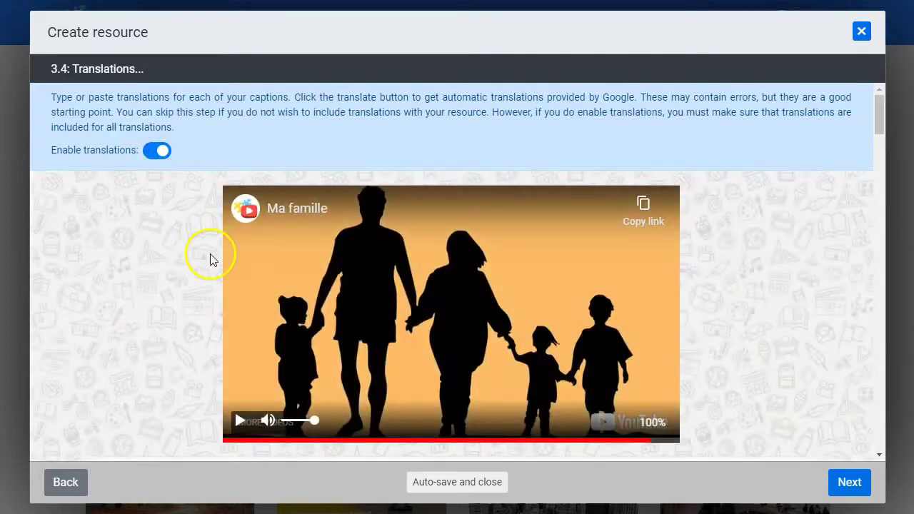
pyautogui.scroll(-3, 212, 259)
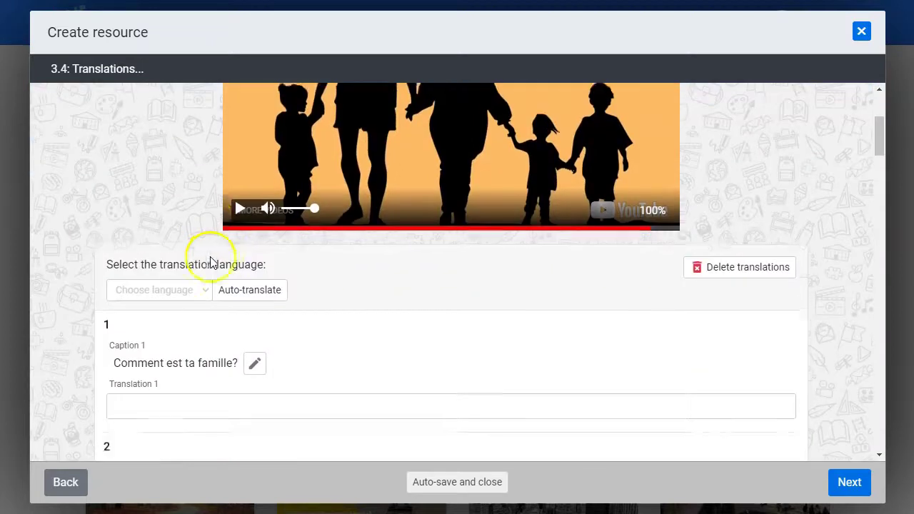
pyautogui.click(170, 293)
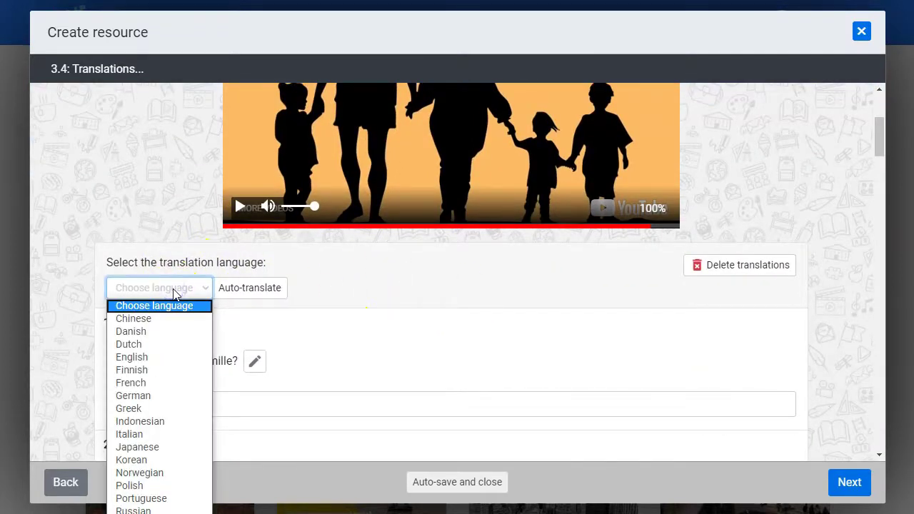
pyautogui.click(142, 359)
pyautogui.click(142, 358)
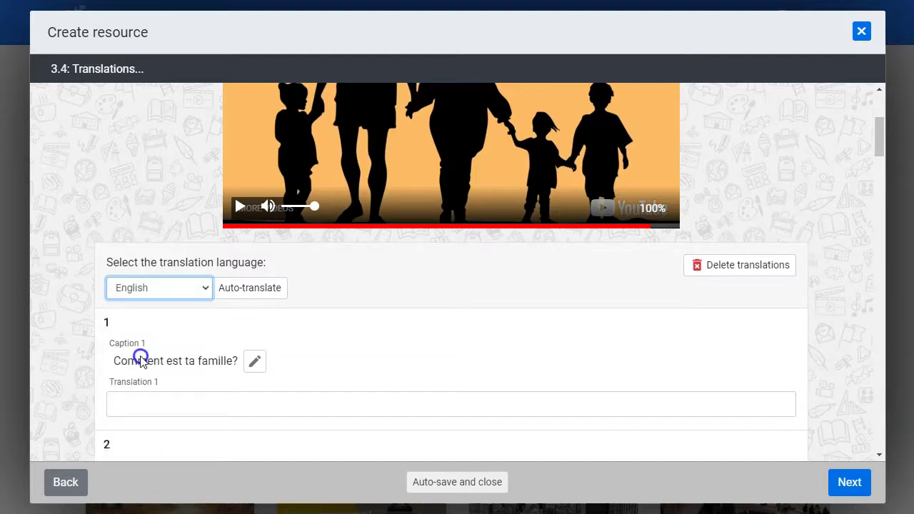
# Auto-translate every caption into English, so caption 1 reads 'How is your family?'
pyautogui.click(255, 289)
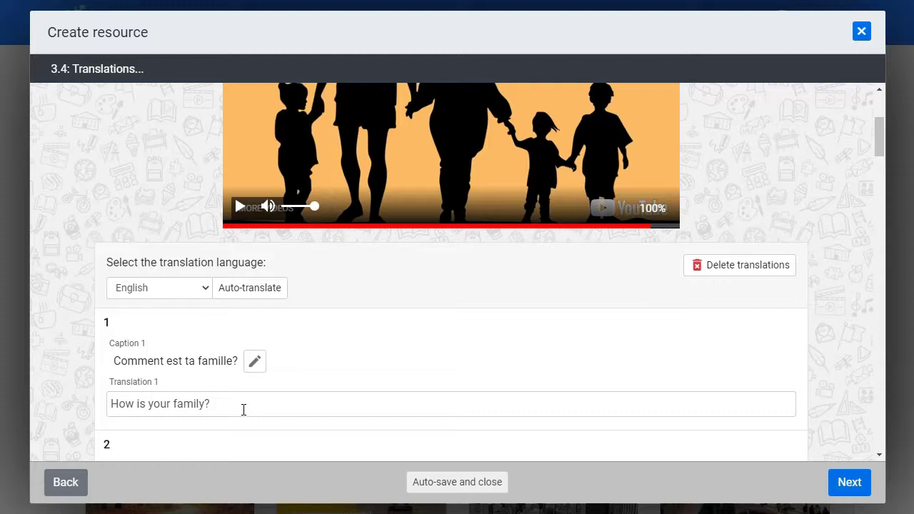
pyautogui.scroll(-2, 281, 392)
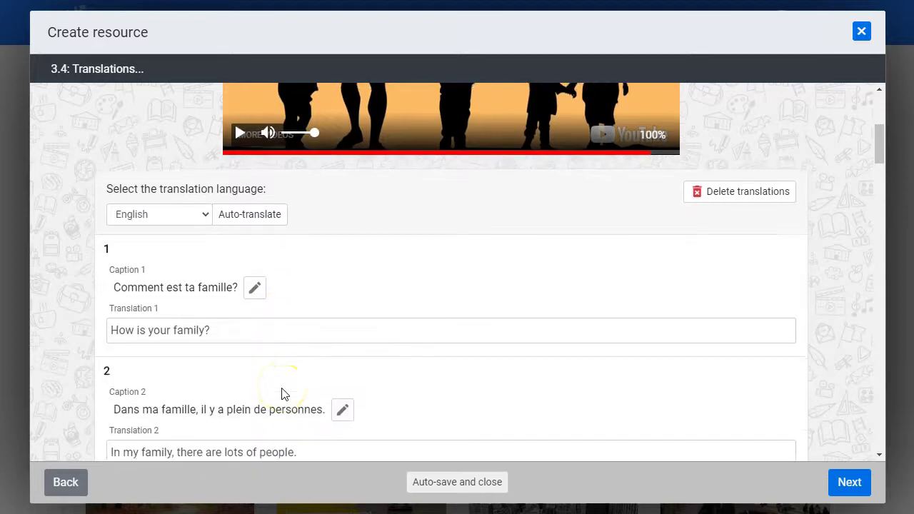
pyautogui.scroll(-1, 336, 358)
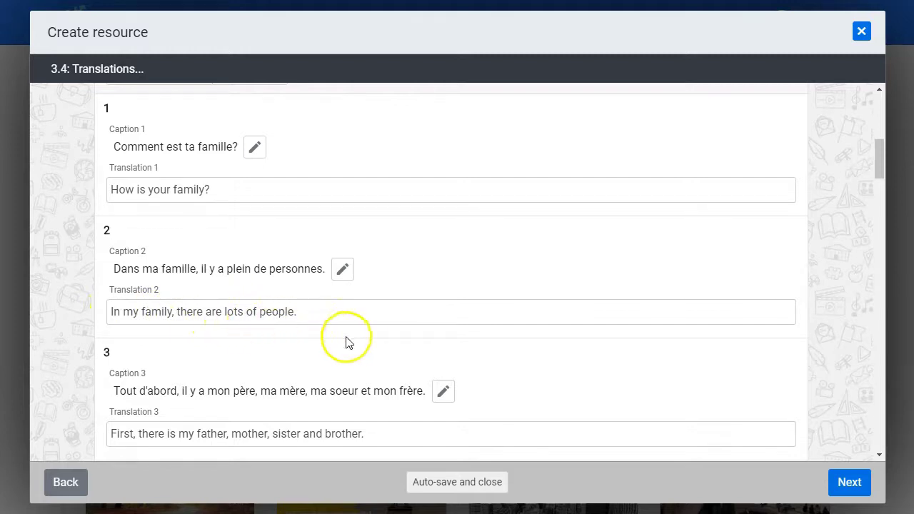
# Refine translation 3 by adding 'of all' and 'my' before mother, sister and brother
pyautogui.scroll(-2, 336, 311)
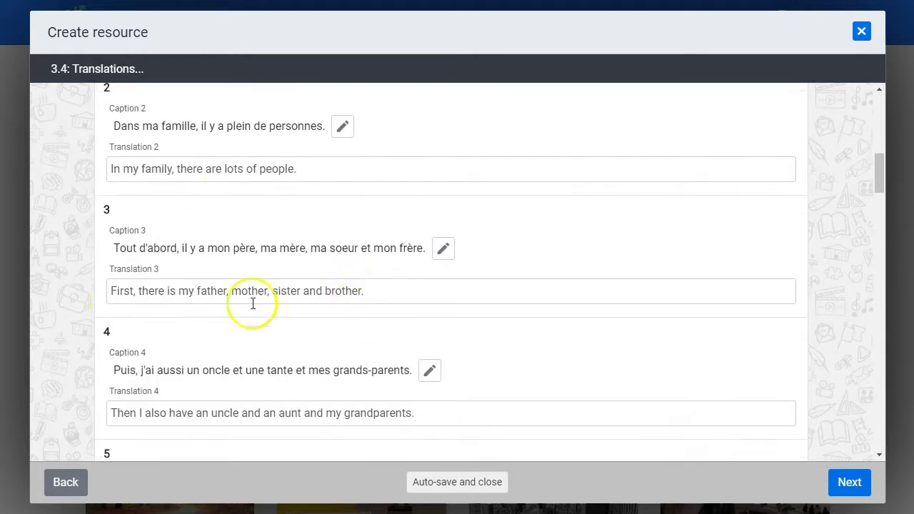
pyautogui.click(131, 290)
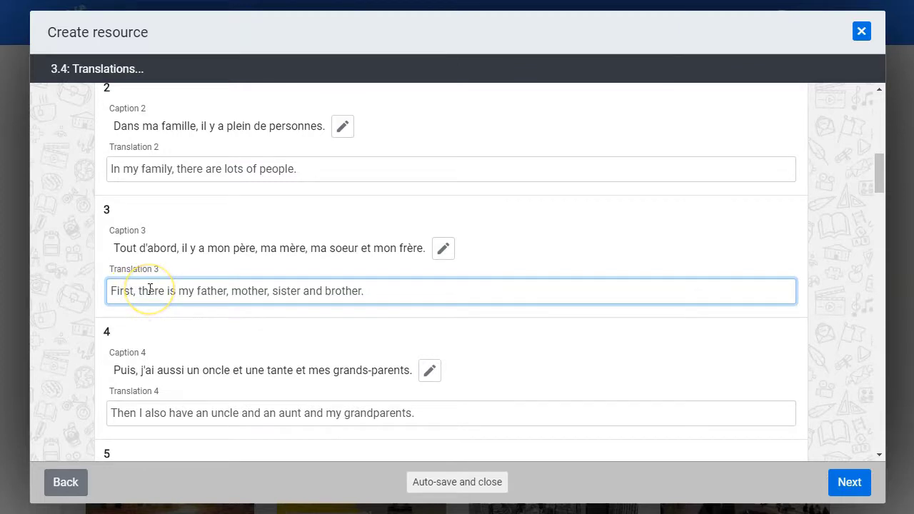
pyautogui.write('of all')
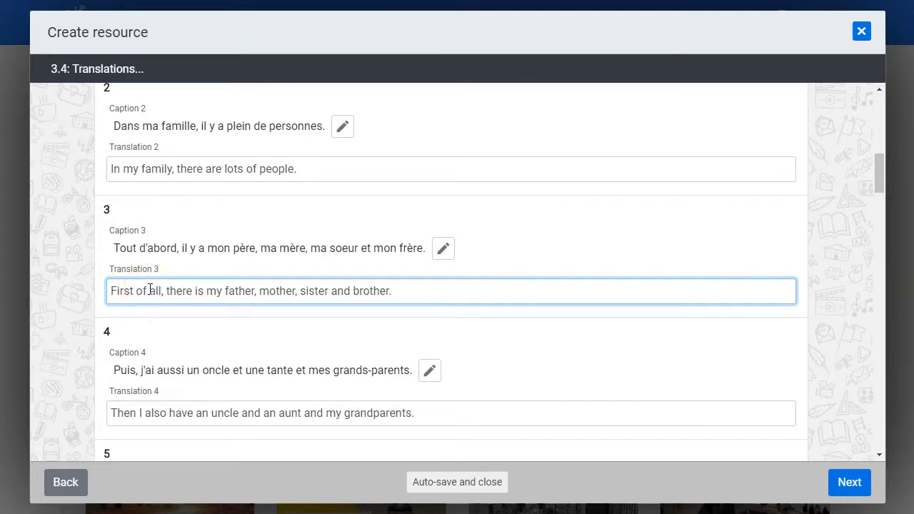
pyautogui.click(261, 290)
pyautogui.write('my')
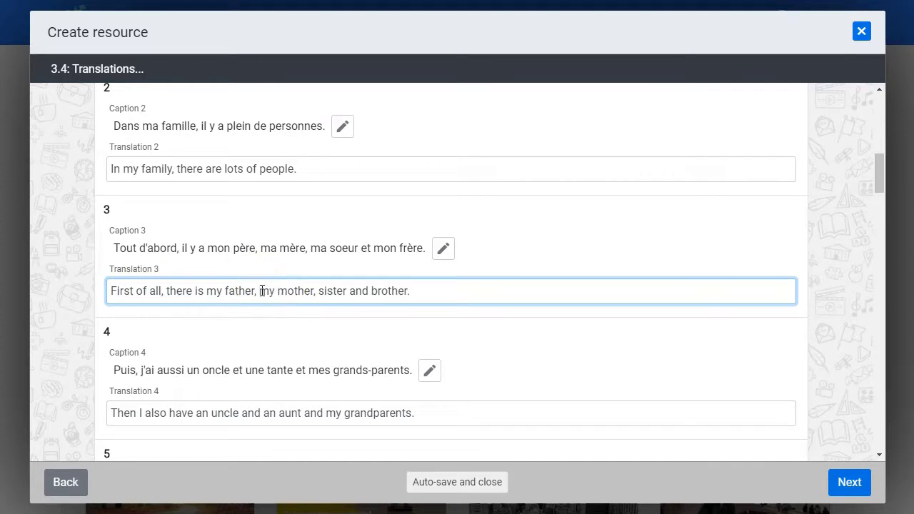
pyautogui.click(319, 292)
pyautogui.write('my')
pyautogui.click(389, 291)
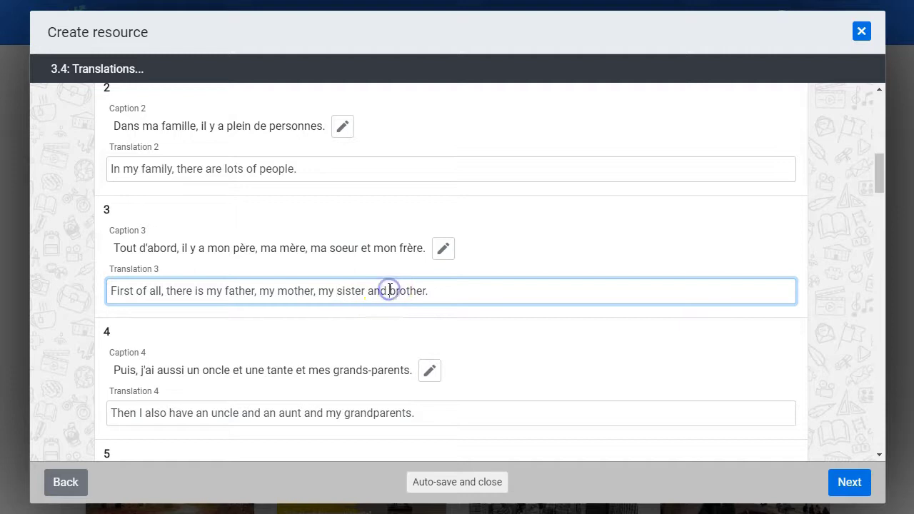
pyautogui.write('my')
pyautogui.scroll(-1, 364, 296)
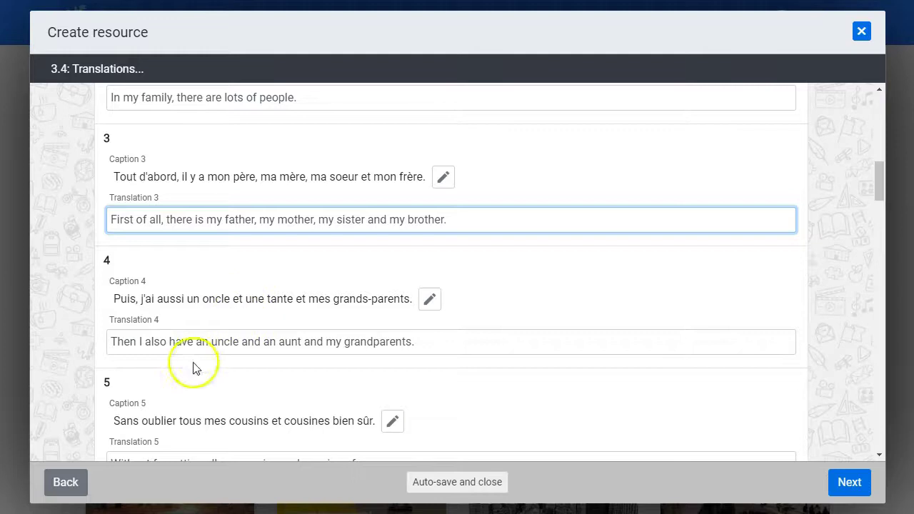
# Add ', I' after 'Then' in translation 4, and 'male' and 'female' before cousins in translation 5
pyautogui.click(137, 341)
pyautogui.write(', I')
pyautogui.scroll(-1, 269, 327)
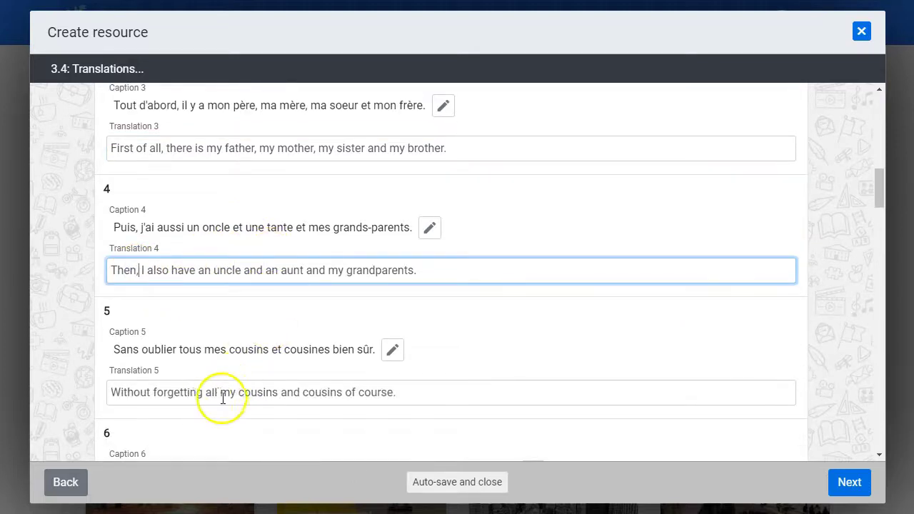
pyautogui.click(241, 392)
pyautogui.write('mal')
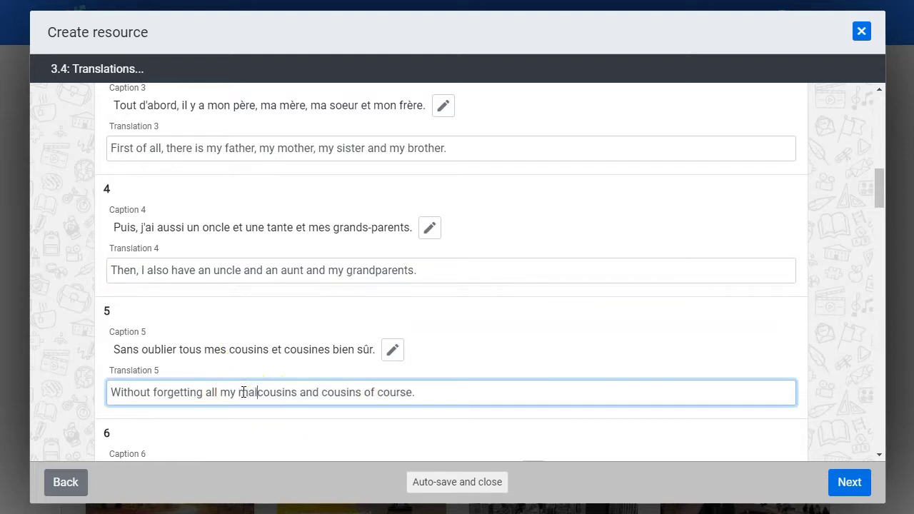
pyautogui.write('e')
pyautogui.click(335, 393)
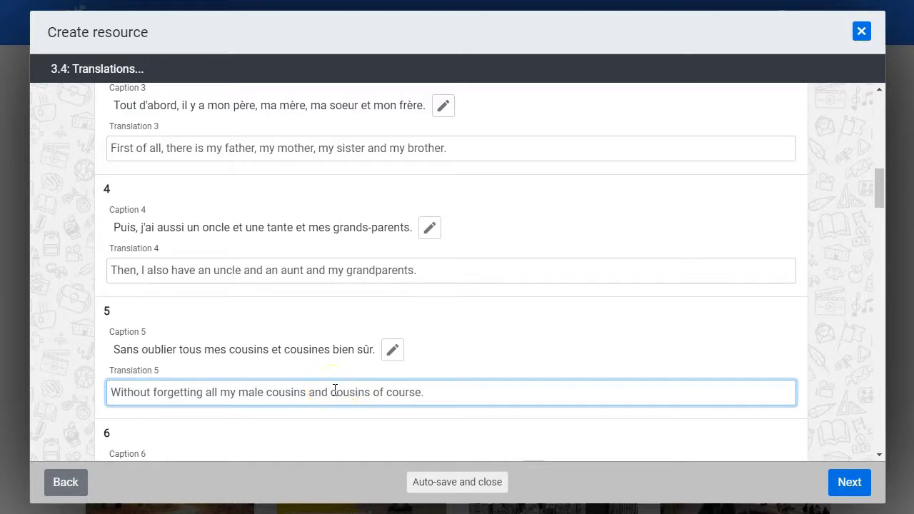
pyautogui.write('female')
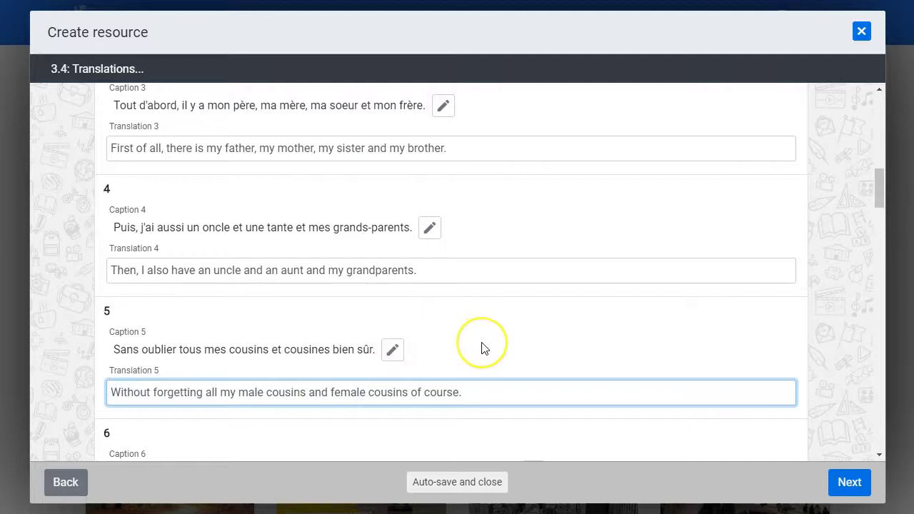
pyautogui.scroll(-2, 482, 348)
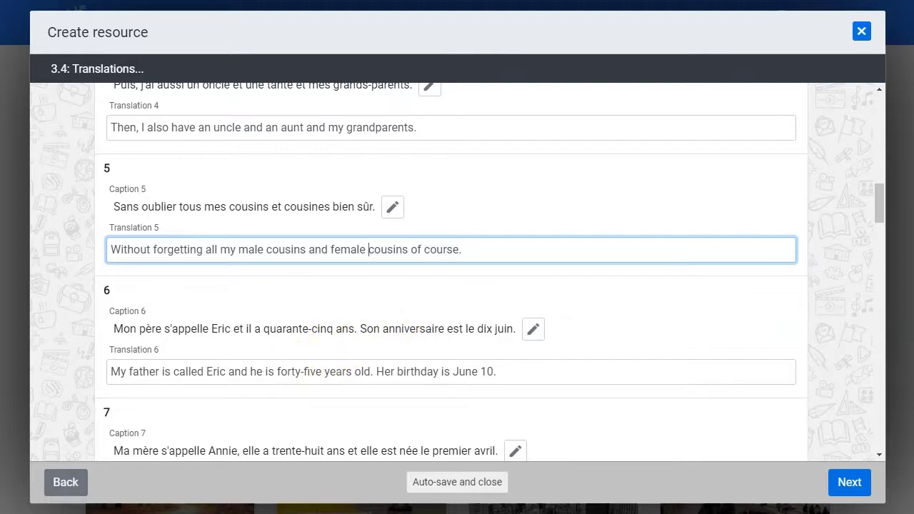
pyautogui.scroll(-20, 562, 407)
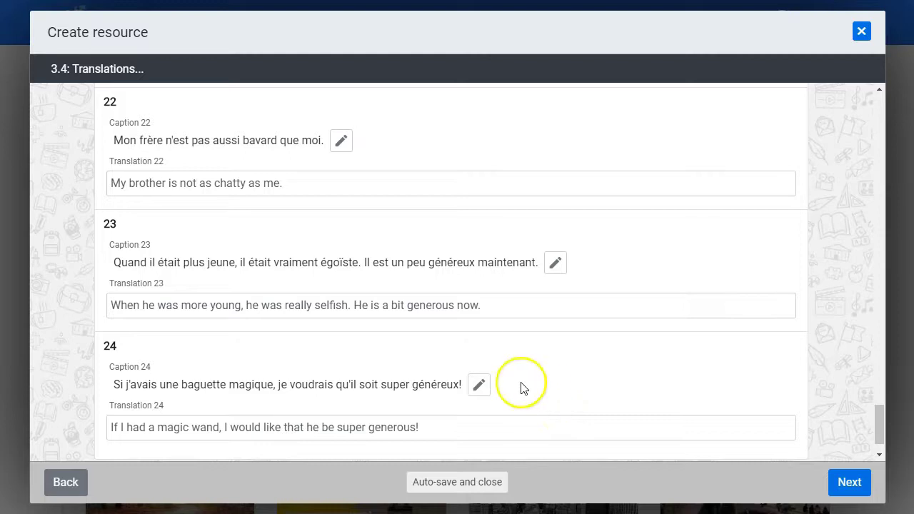
pyautogui.scroll(4, 528, 398)
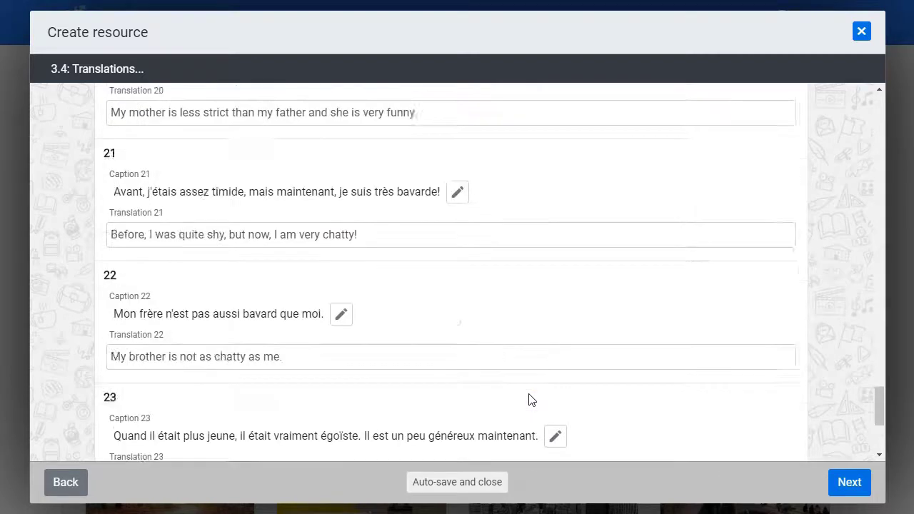
pyautogui.scroll(-4, 529, 400)
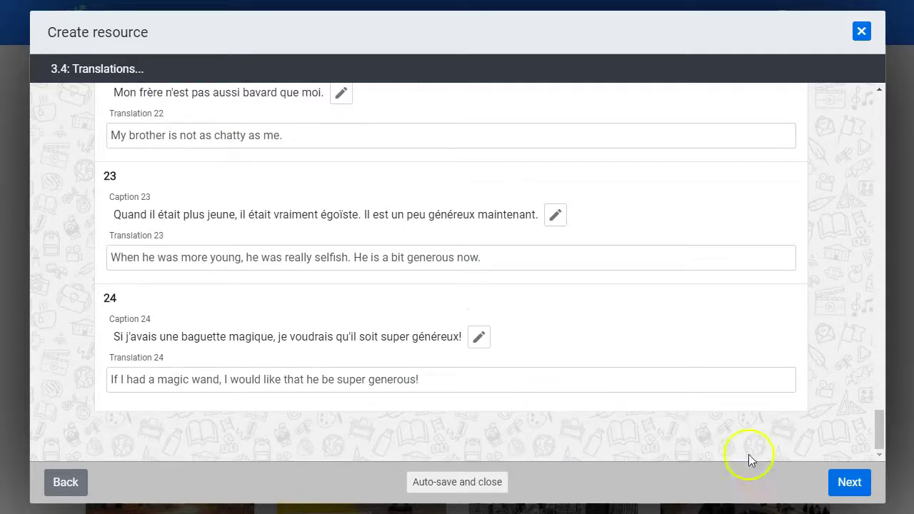
# Advance to step 3.5 Caption chunks
pyautogui.click(850, 483)
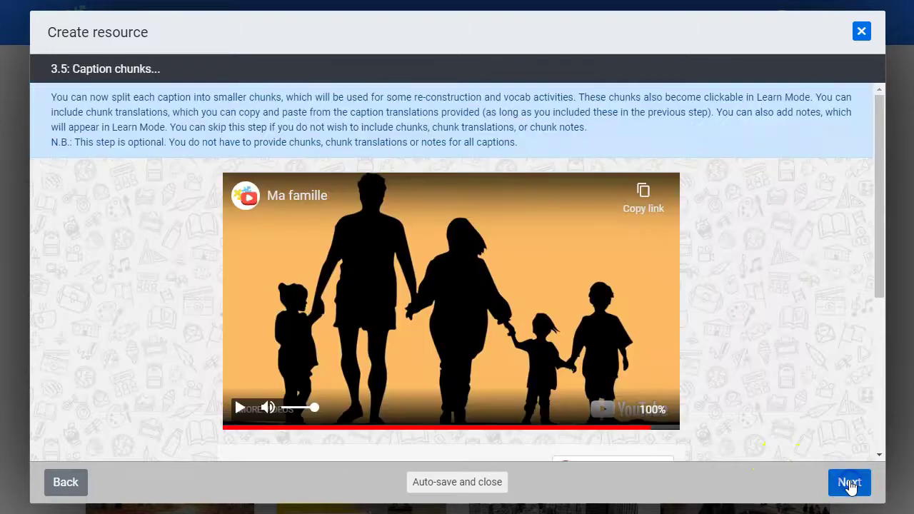
pyautogui.scroll(-1, 581, 339)
pyautogui.scroll(-3, 582, 333)
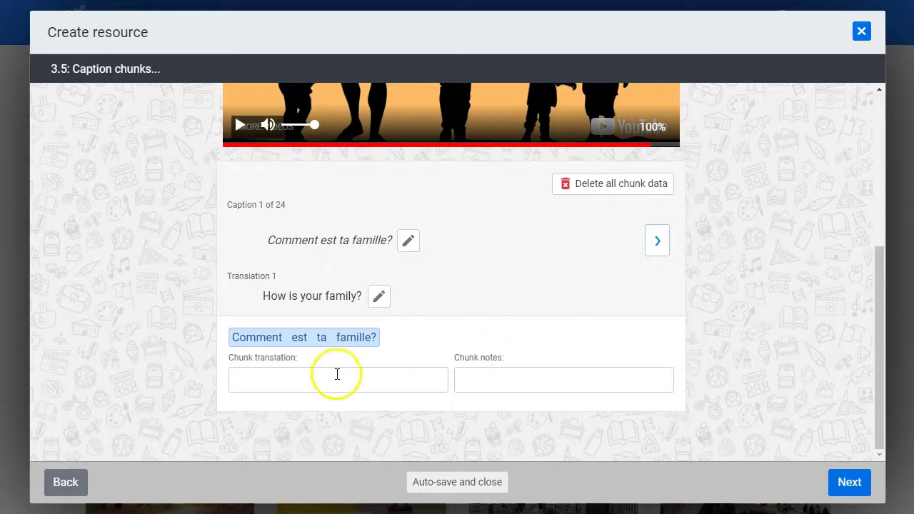
# Split caption 1 between 'est' and 'ta' into 'How is' and 'your family?', with note 'i.e. what is it like'
pyautogui.click(287, 337)
pyautogui.click(331, 337)
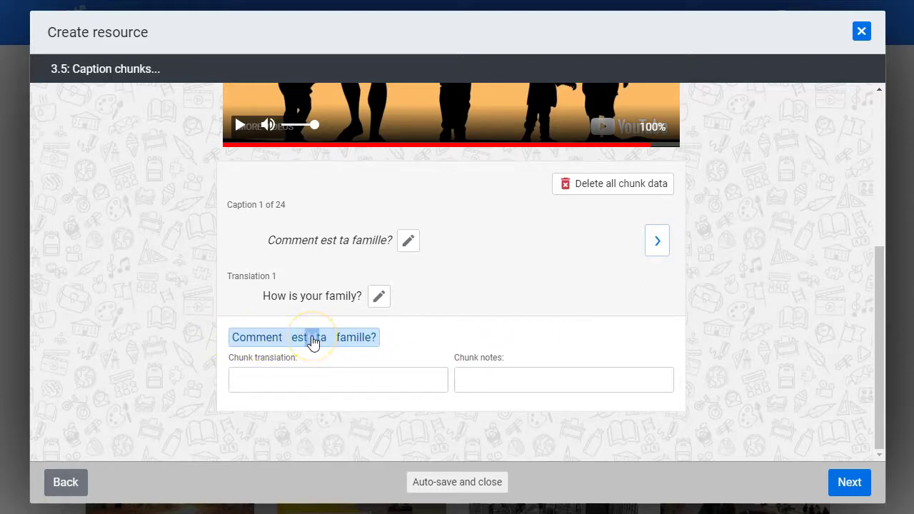
pyautogui.click(312, 339)
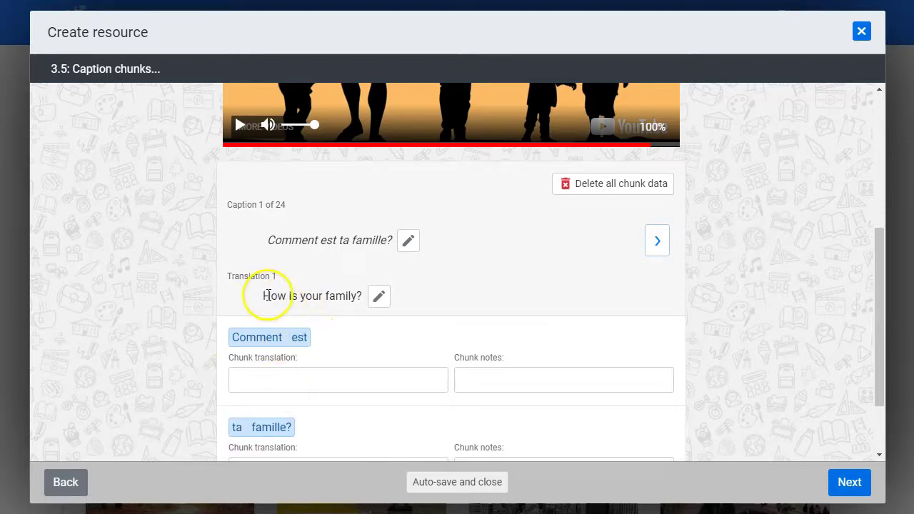
pyautogui.moveTo(266, 295); pyautogui.dragTo(298, 296)
pyautogui.click(411, 357)
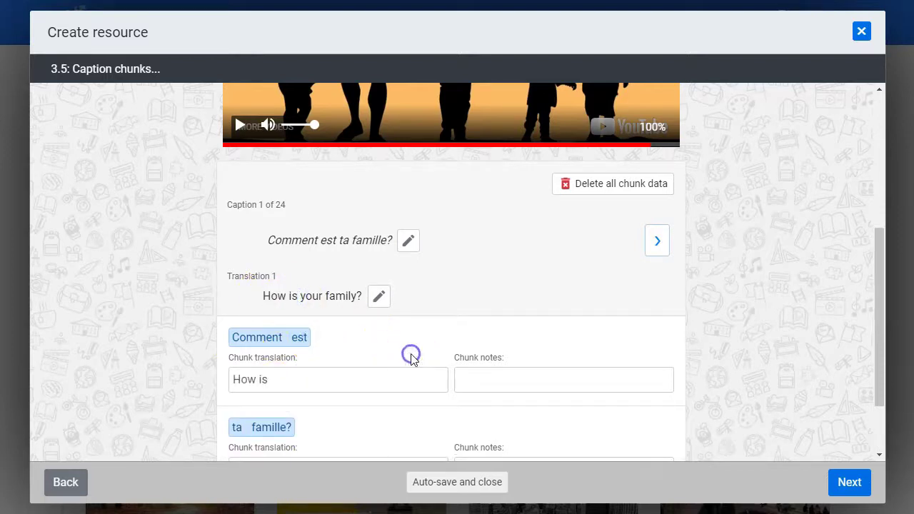
pyautogui.click(490, 374)
pyautogui.write('i.e.')
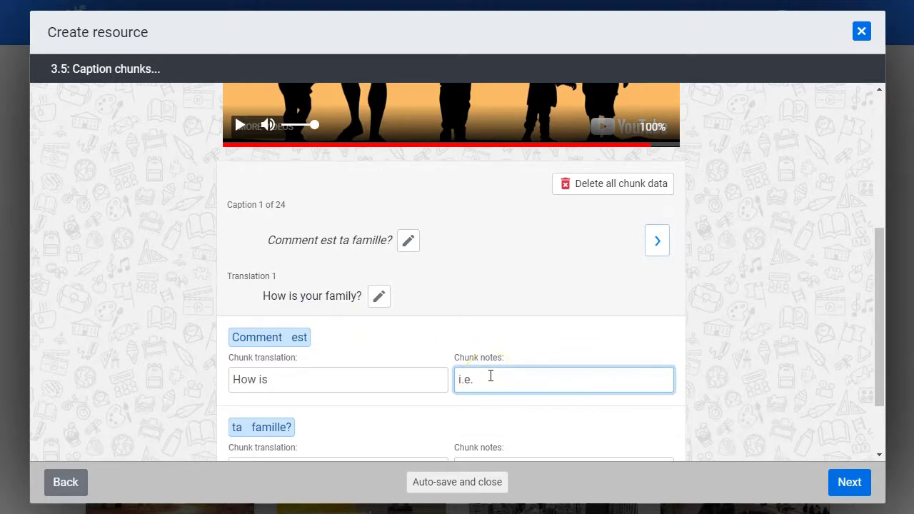
pyautogui.write(' what is it like?')
pyautogui.scroll(-1, 490, 375)
pyautogui.moveTo(300, 224); pyautogui.dragTo(363, 224)
pyautogui.click(413, 377)
# Split caption 2 into three chunks, translating the first two as 'In my family,' and 'there are'
pyautogui.click(663, 172)
pyautogui.click(334, 336)
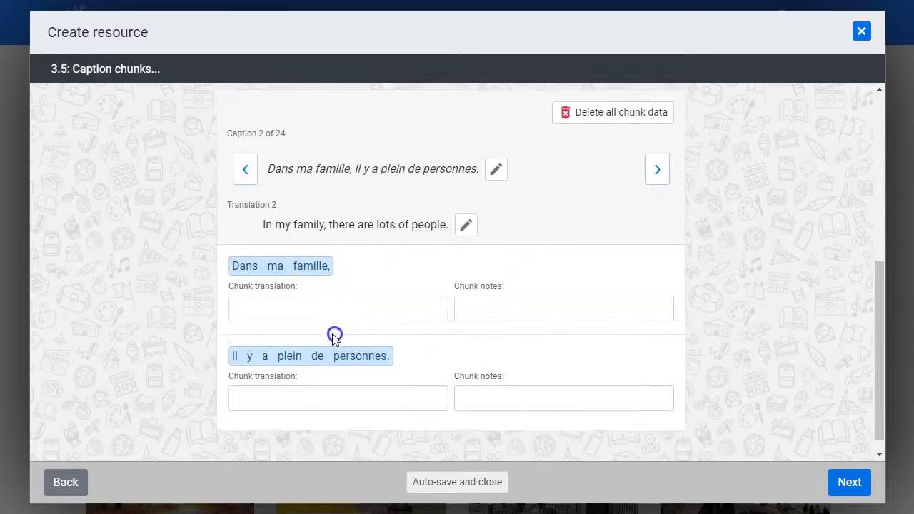
pyautogui.click(272, 357)
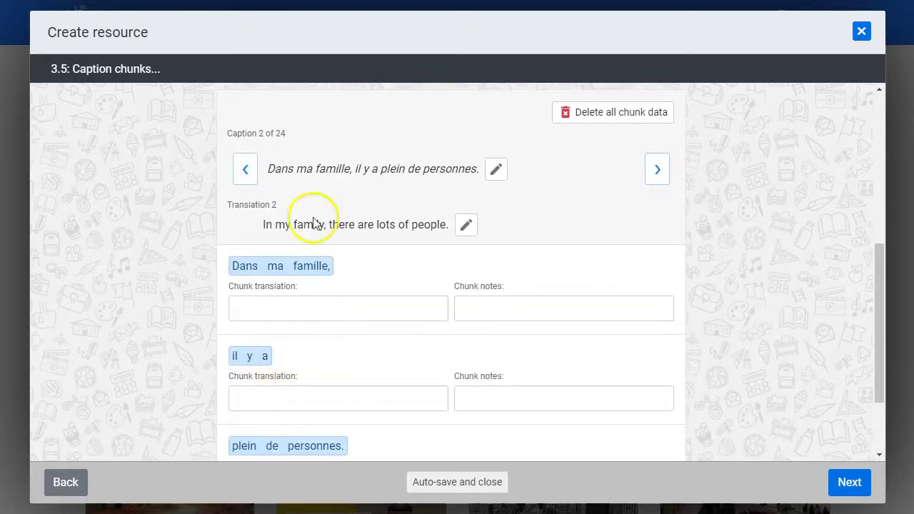
pyautogui.moveTo(265, 225); pyautogui.dragTo(427, 224)
pyautogui.click(427, 290)
pyautogui.click(399, 376)
pyautogui.scroll(-1, 426, 304)
# Translate caption 2's last chunk as 'lots of people.' and split caption 3 into six chunks
pyautogui.click(416, 360)
pyautogui.click(657, 129)
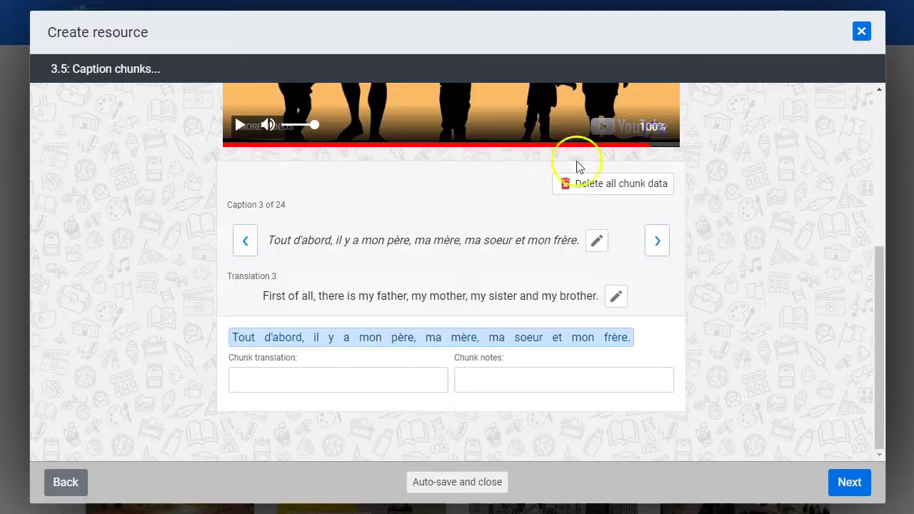
pyautogui.click(307, 339)
pyautogui.click(274, 340)
pyautogui.click(291, 340)
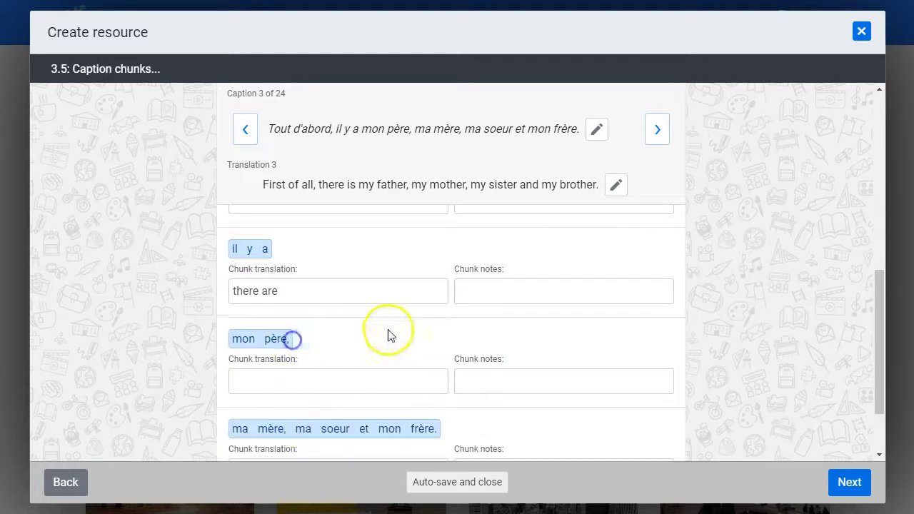
pyautogui.click(290, 431)
pyautogui.click(290, 337)
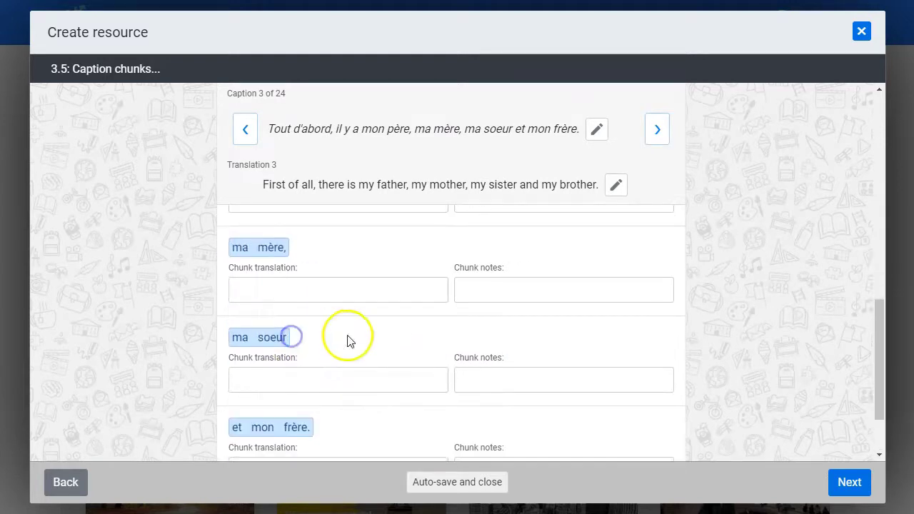
pyautogui.scroll(4, 348, 340)
# Correct translation 3 to 'there is' and translate chunks 'First of all,' and 'my father,'
pyautogui.doubleClick(271, 394)
pyautogui.write('is')
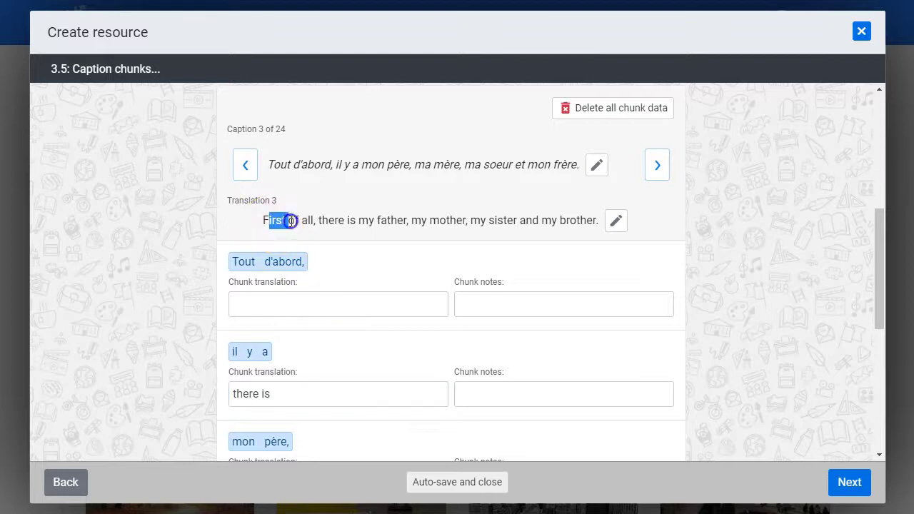
pyautogui.moveTo(298, 221); pyautogui.dragTo(314, 220)
pyautogui.click(415, 284)
pyautogui.scroll(-2, 386, 153)
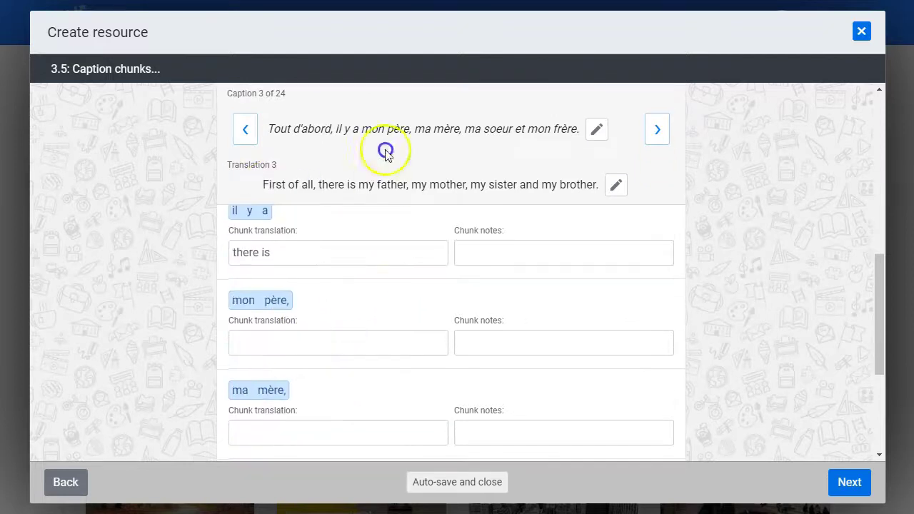
pyautogui.moveTo(359, 184); pyautogui.dragTo(401, 185)
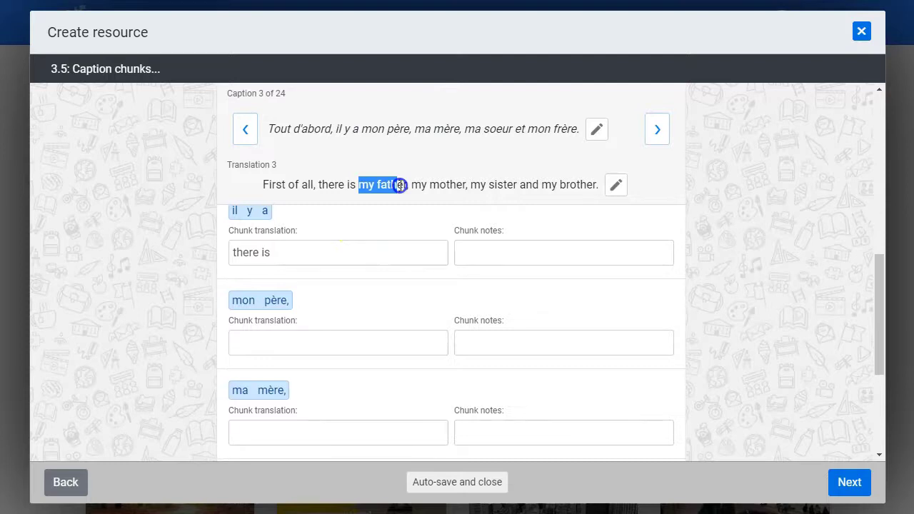
pyautogui.moveTo(401, 185); pyautogui.dragTo(401, 185)
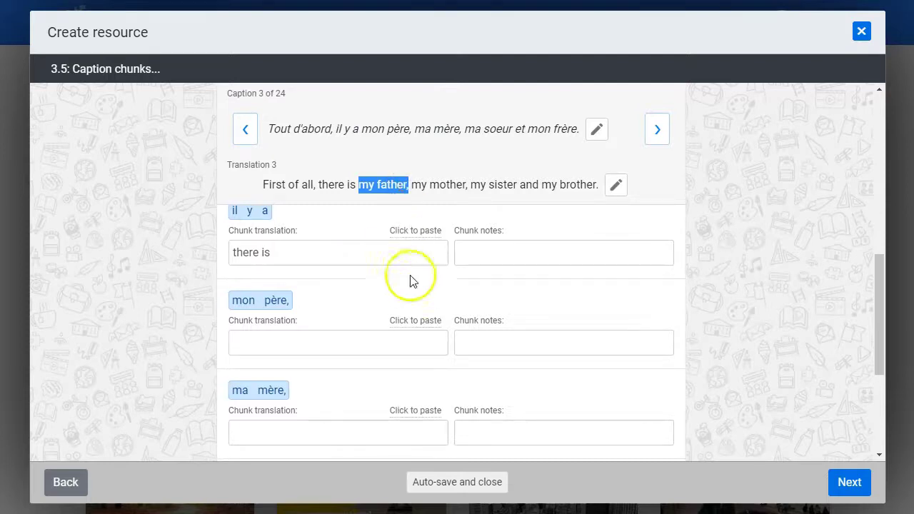
pyautogui.click(416, 321)
# Translate caption 3's remaining chunks as 'my mother,', 'my sister' and 'and my brother.'
pyautogui.moveTo(412, 185); pyautogui.dragTo(599, 185)
pyautogui.scroll(-1, 449, 296)
pyautogui.click(417, 268)
pyautogui.click(418, 357)
pyautogui.scroll(-1, 500, 336)
pyautogui.click(417, 361)
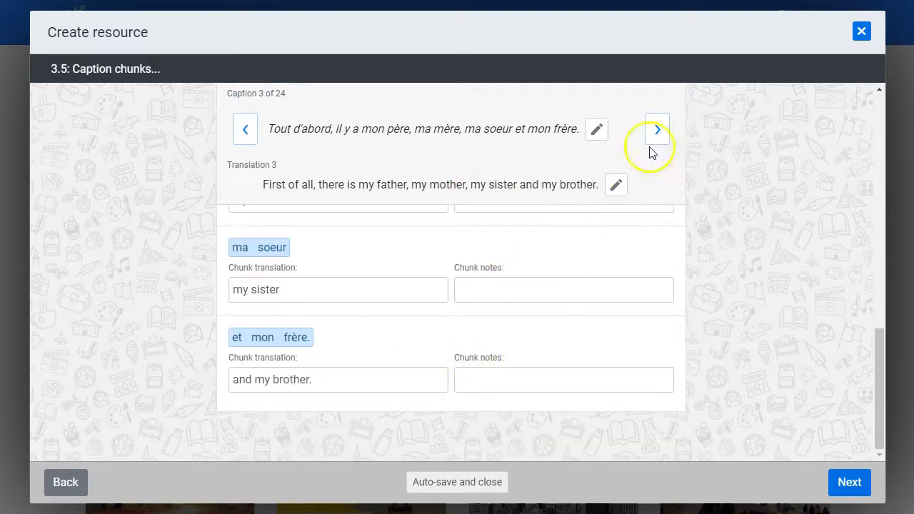
pyautogui.click(656, 134)
# Split caption 4 into Puis, / j'ai aussi / un oncle / et une tante / et mes grands-parents
pyautogui.click(262, 339)
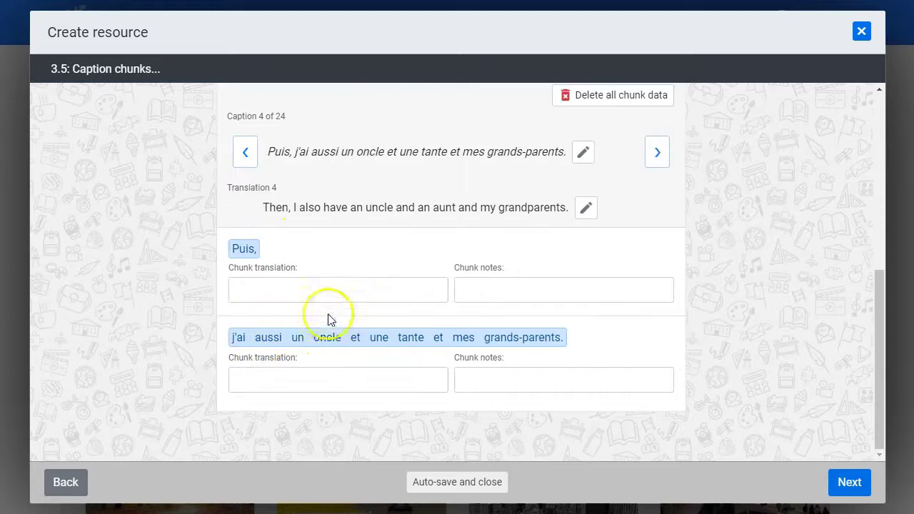
pyautogui.click(287, 340)
pyautogui.click(289, 342)
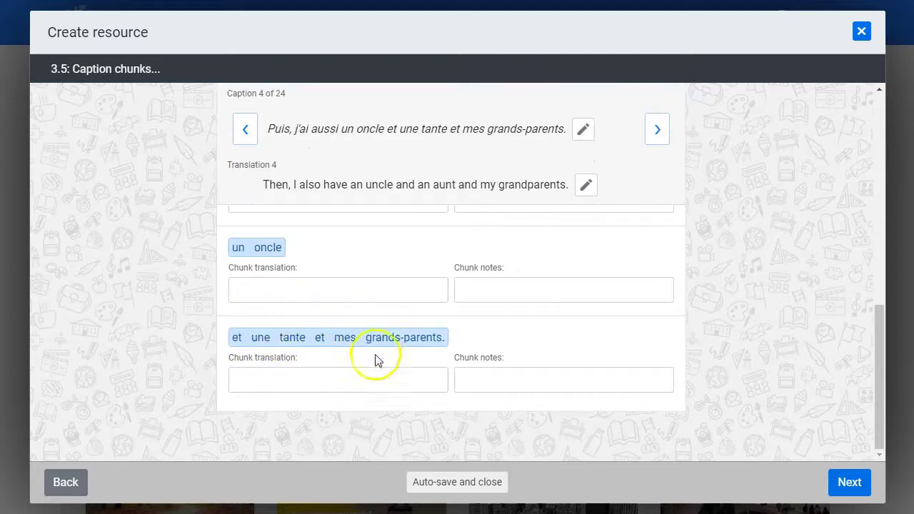
pyautogui.click(303, 342)
pyautogui.scroll(2, 361, 329)
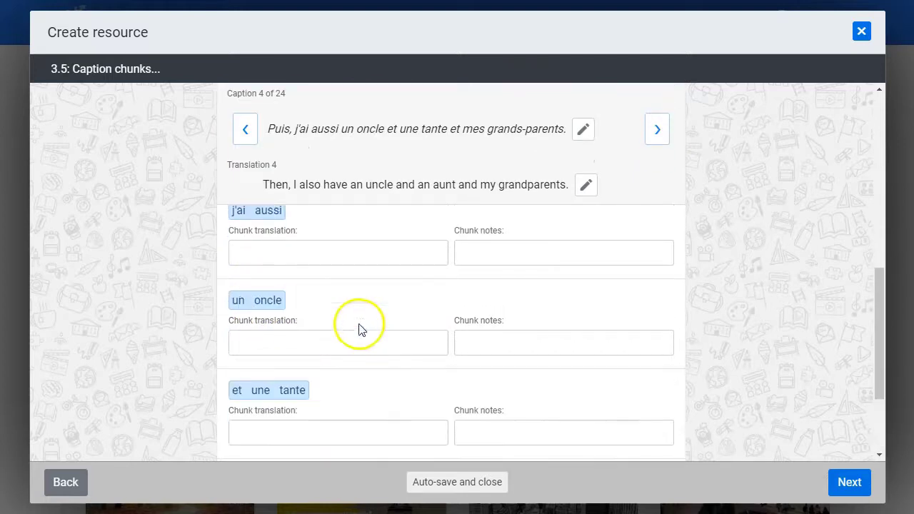
# Translate caption 4's chunks as 'Then,', 'I also have', 'an uncle', 'and an aunt', 'and my grandparents.'
pyautogui.doubleClick(275, 184)
pyautogui.scroll(1, 357, 253)
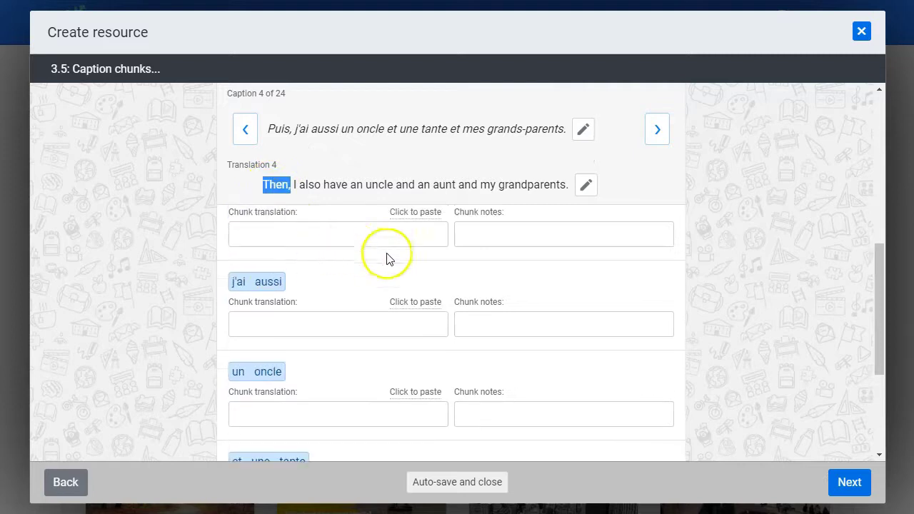
pyautogui.click(416, 213)
pyautogui.moveTo(293, 185); pyautogui.dragTo(393, 184)
pyautogui.click(414, 301)
pyautogui.click(404, 392)
pyautogui.scroll(-2, 424, 345)
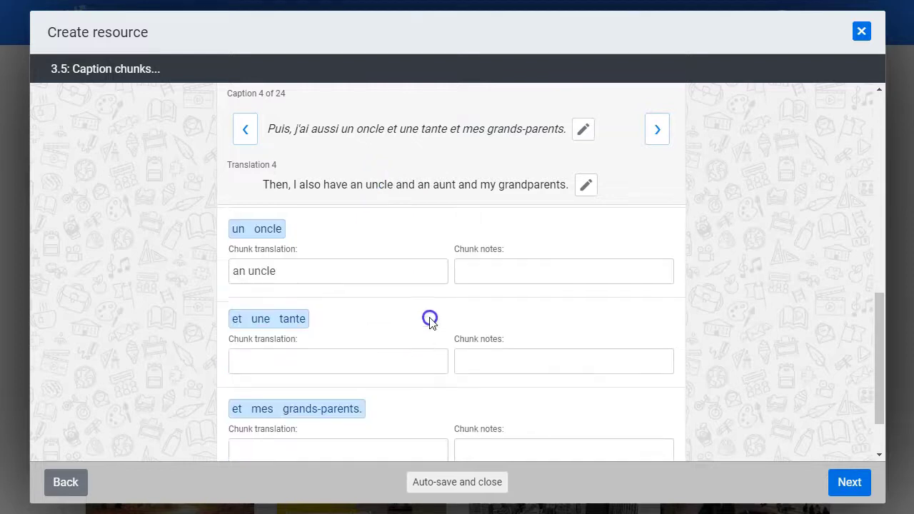
pyautogui.moveTo(397, 184); pyautogui.dragTo(569, 185)
pyautogui.click(406, 339)
pyautogui.scroll(-1, 429, 350)
pyautogui.click(408, 357)
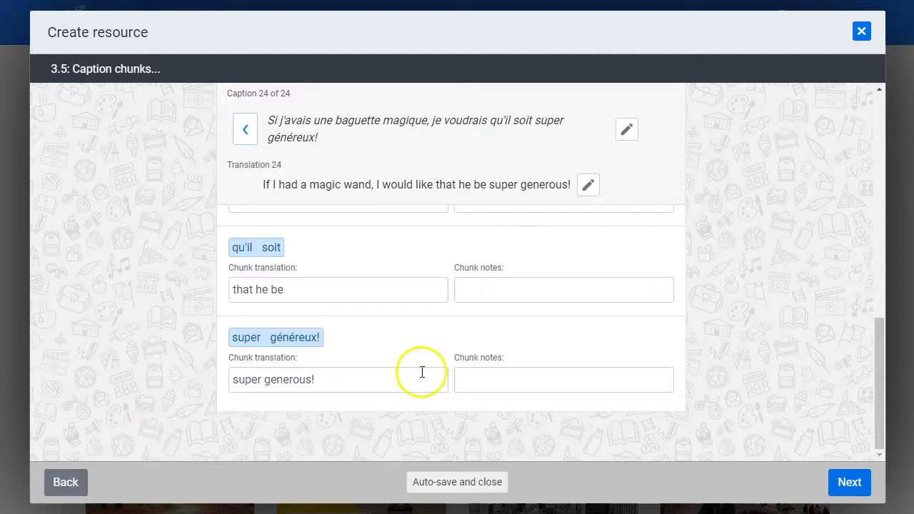
pyautogui.scroll(3, 422, 371)
pyautogui.scroll(1, 426, 377)
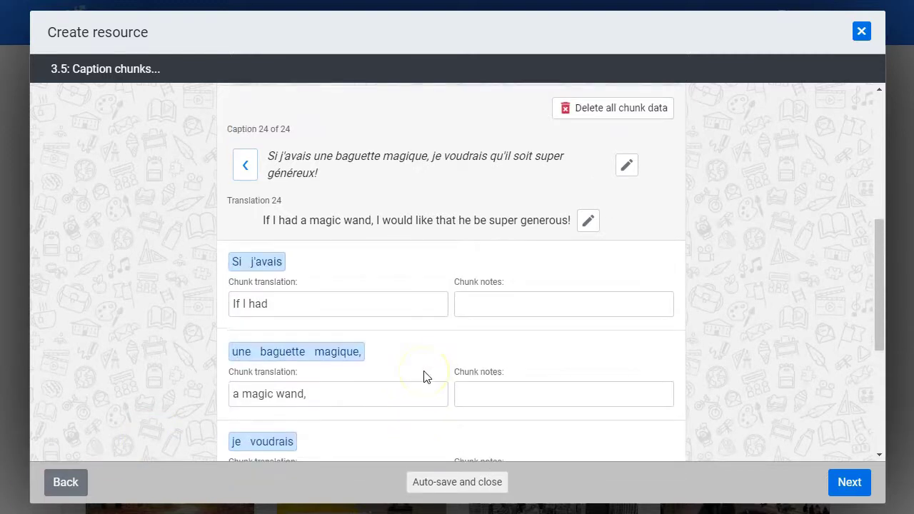
pyautogui.scroll(1, 424, 377)
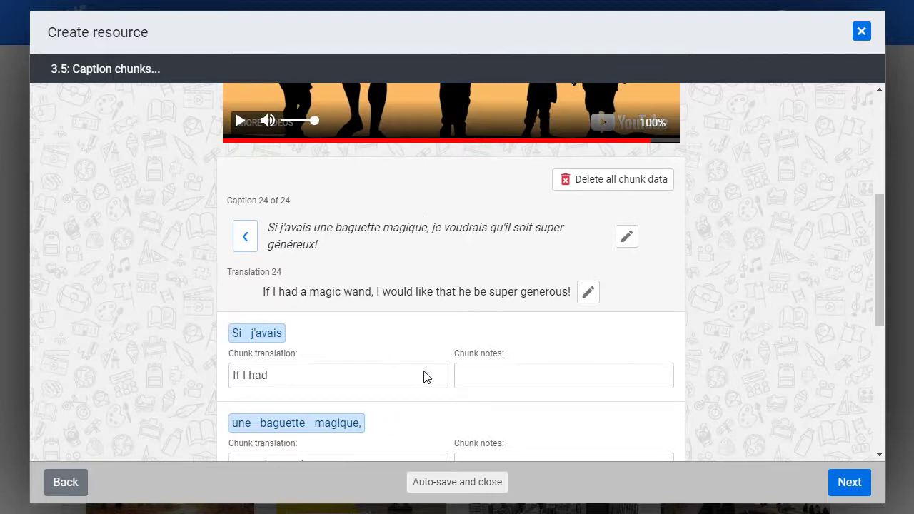
pyautogui.click(508, 374)
pyautogui.scroll(-1, 508, 374)
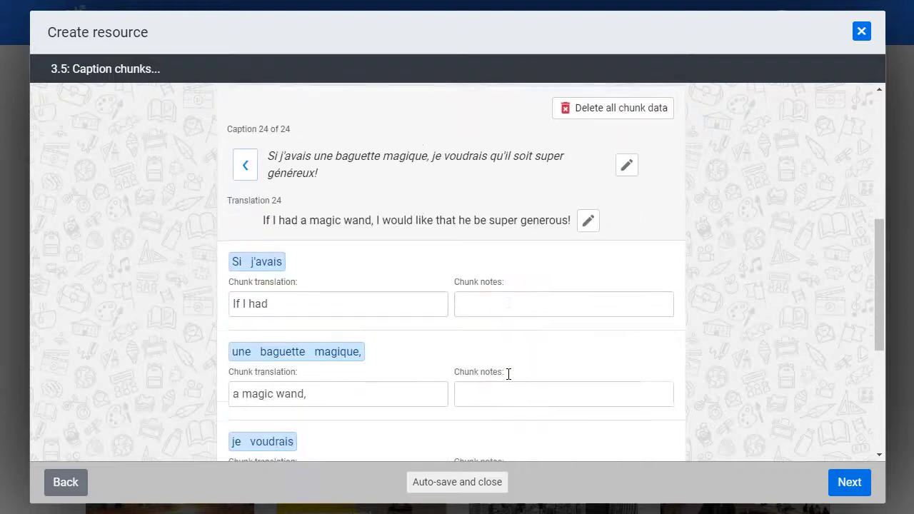
pyautogui.scroll(-2, 509, 374)
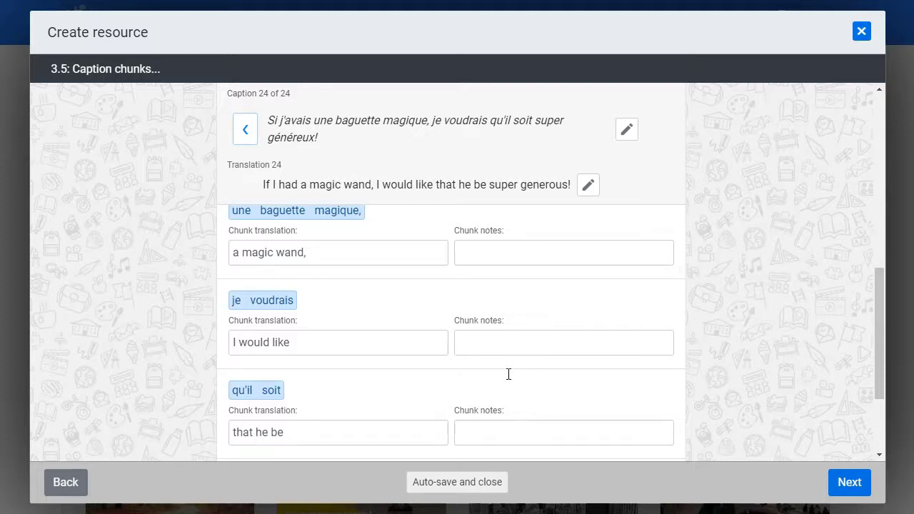
pyautogui.scroll(-2, 617, 367)
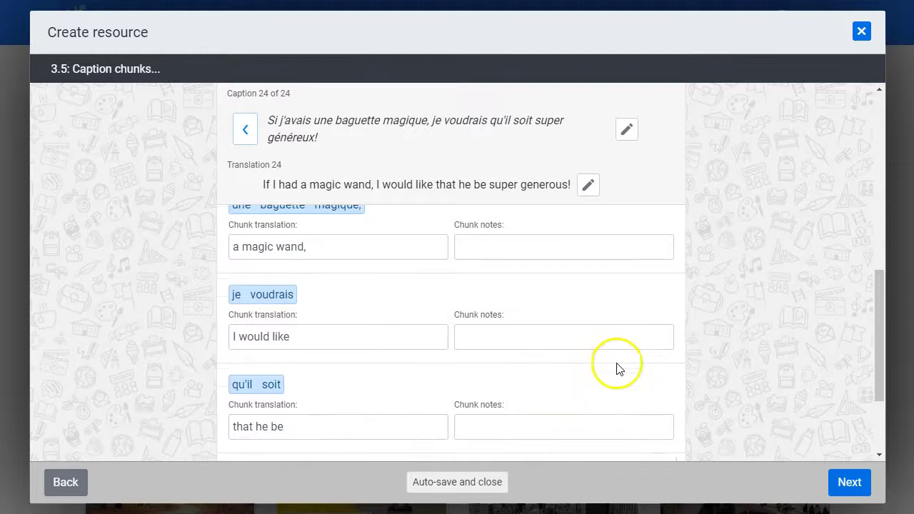
pyautogui.click(850, 484)
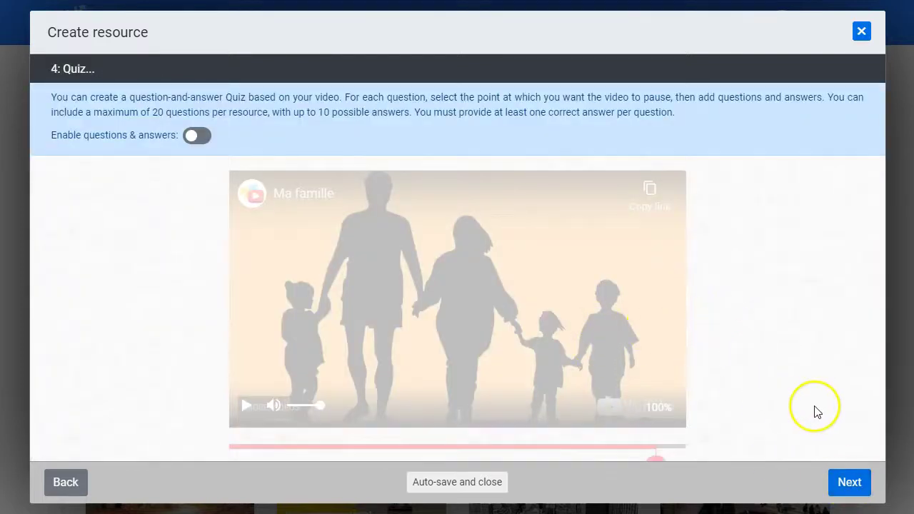
pyautogui.click(194, 137)
pyautogui.scroll(-3, 405, 270)
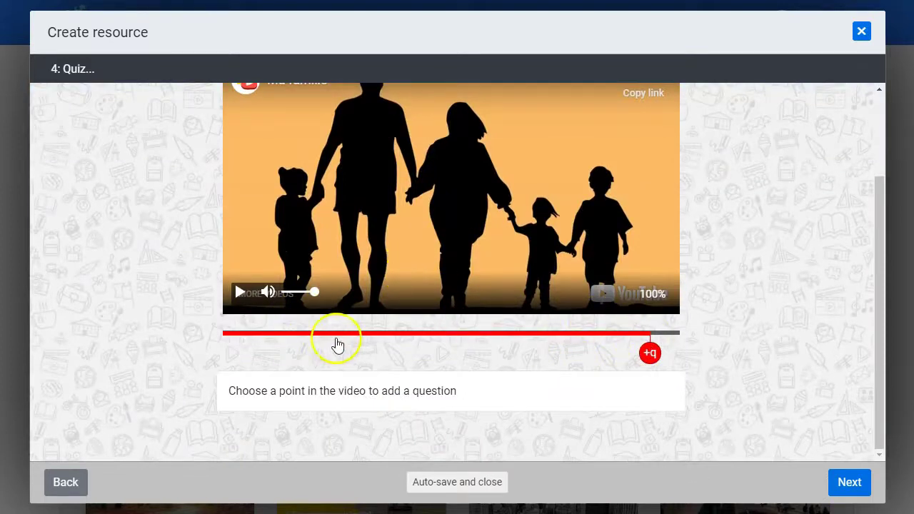
pyautogui.scroll(3, 340, 343)
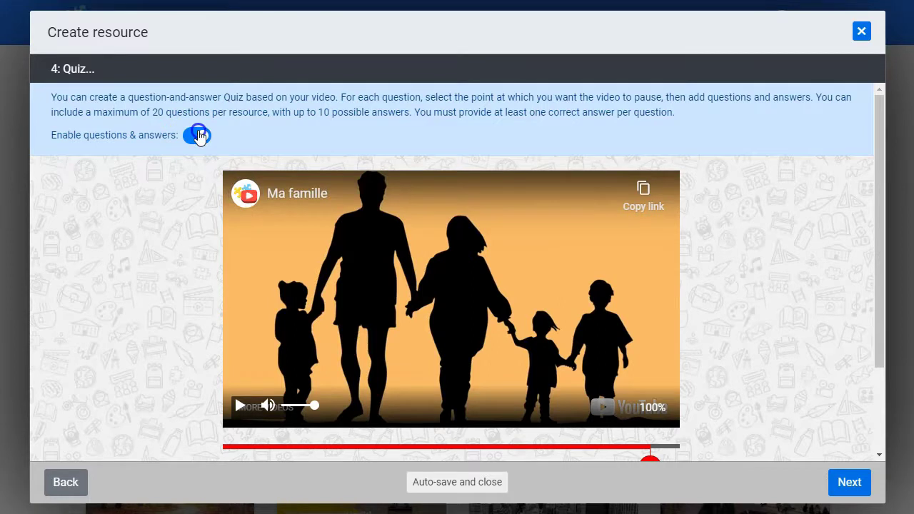
pyautogui.click(198, 136)
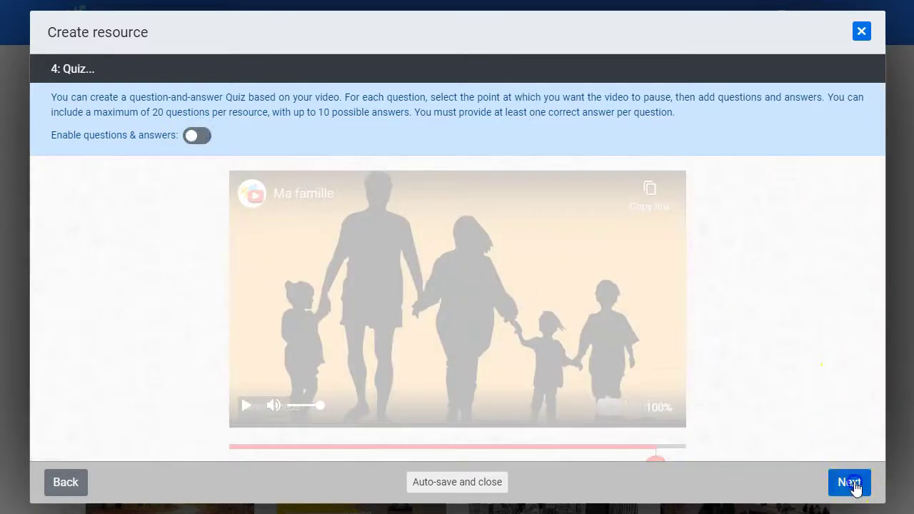
# Title the resource 'Ma famille' on the Finalize step
pyautogui.click(855, 486)
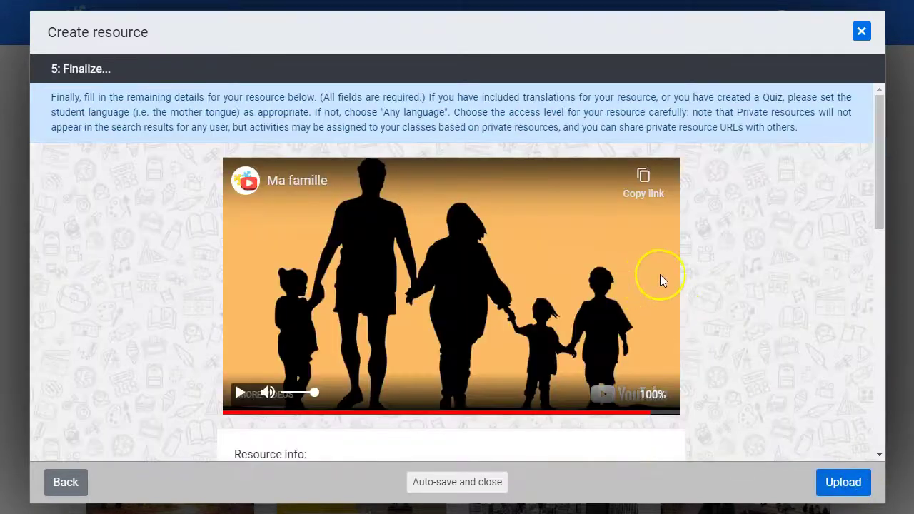
pyautogui.scroll(-2, 660, 274)
pyautogui.scroll(-2, 397, 330)
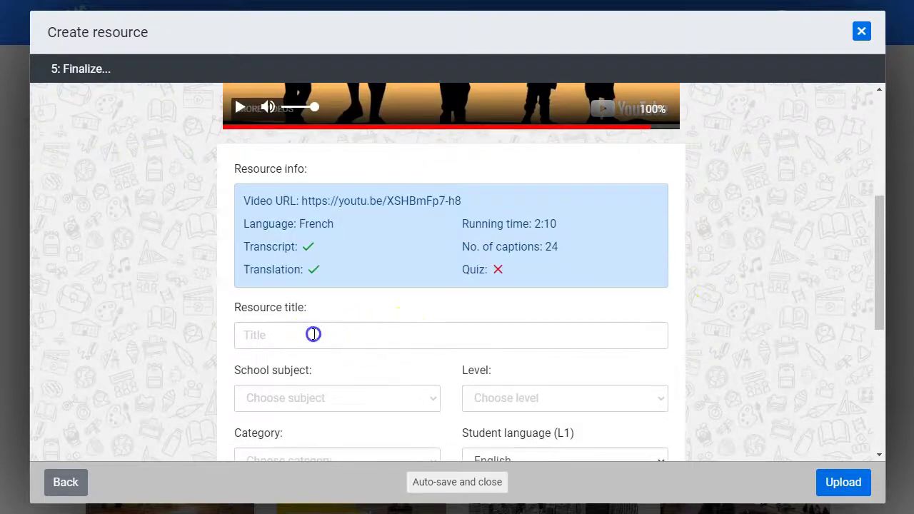
pyautogui.click(314, 335)
pyautogui.write('Ma famille')
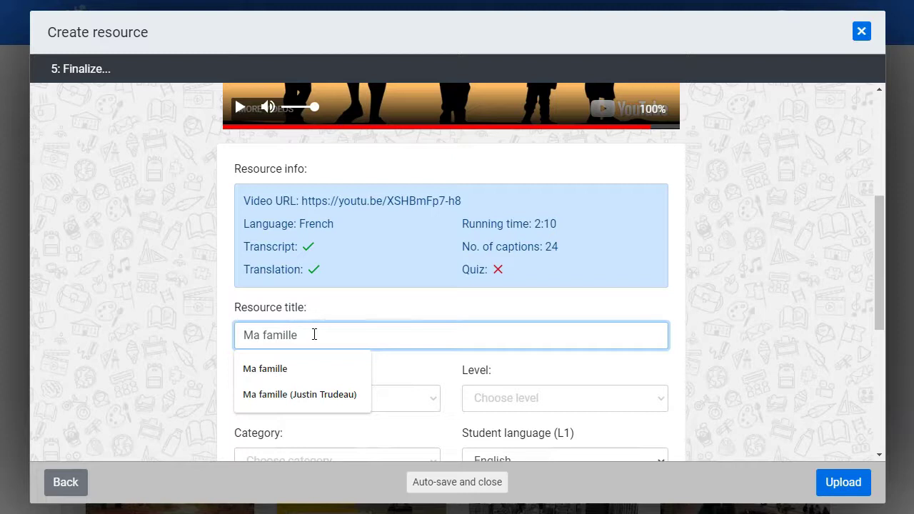
pyautogui.click(429, 367)
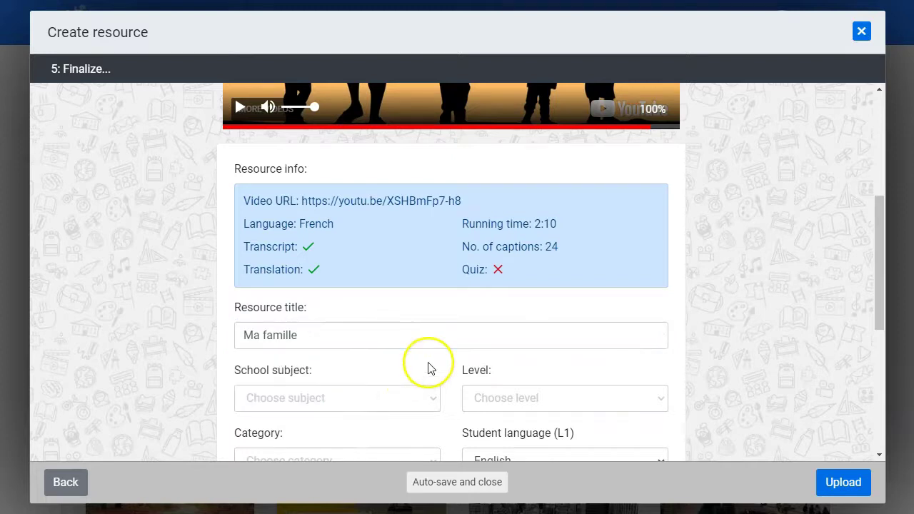
# Set subject to Language, level to Beginner and category to Other
pyautogui.click(325, 404)
pyautogui.click(281, 433)
pyautogui.click(517, 400)
pyautogui.click(493, 434)
pyautogui.scroll(-2, 723, 345)
pyautogui.click(316, 319)
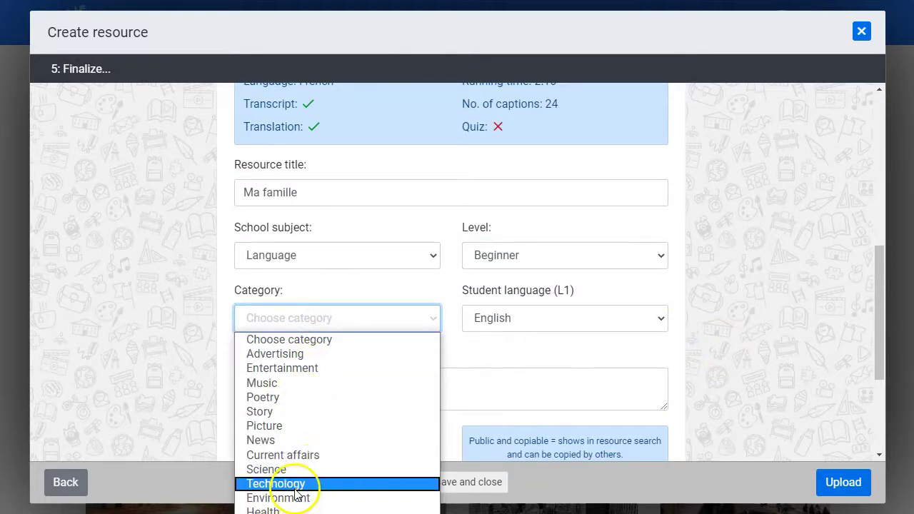
pyautogui.click(272, 510)
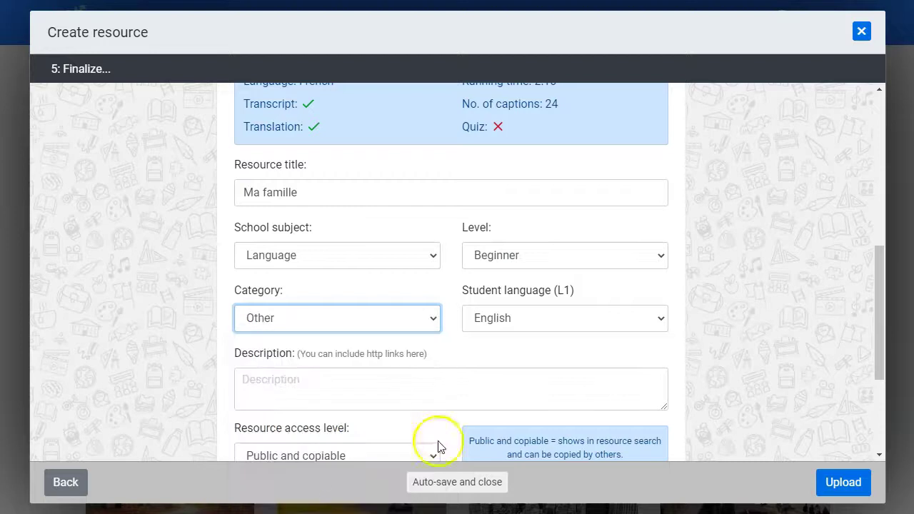
pyautogui.click(278, 383)
# Paste the year 7 French family-topic summary into Description and enlarge the box, keeping access Public and copiable
pyautogui.rightClick(277, 383)
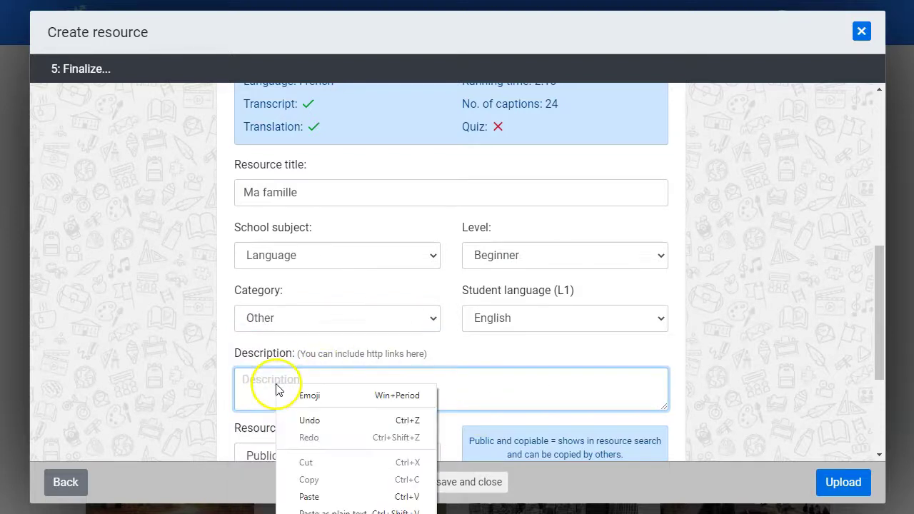
pyautogui.click(325, 497)
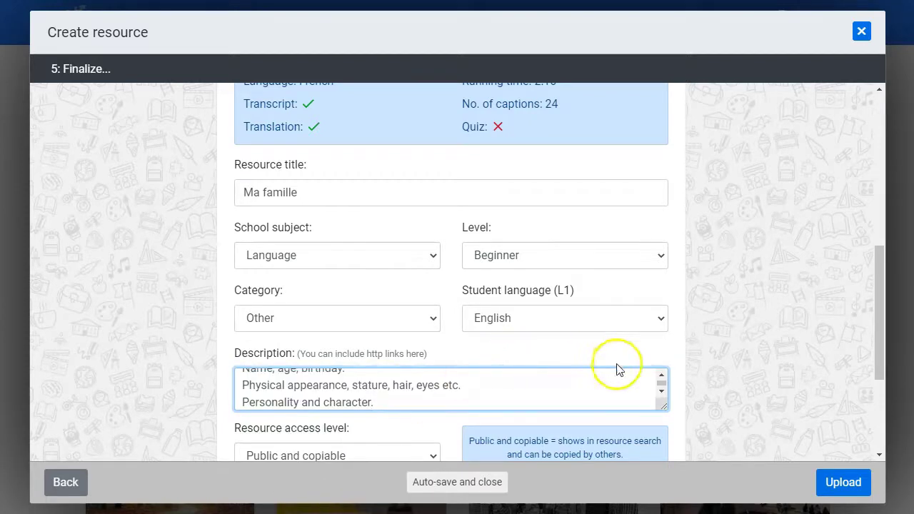
pyautogui.moveTo(664, 405); pyautogui.dragTo(663, 486)
pyautogui.scroll(-4, 735, 363)
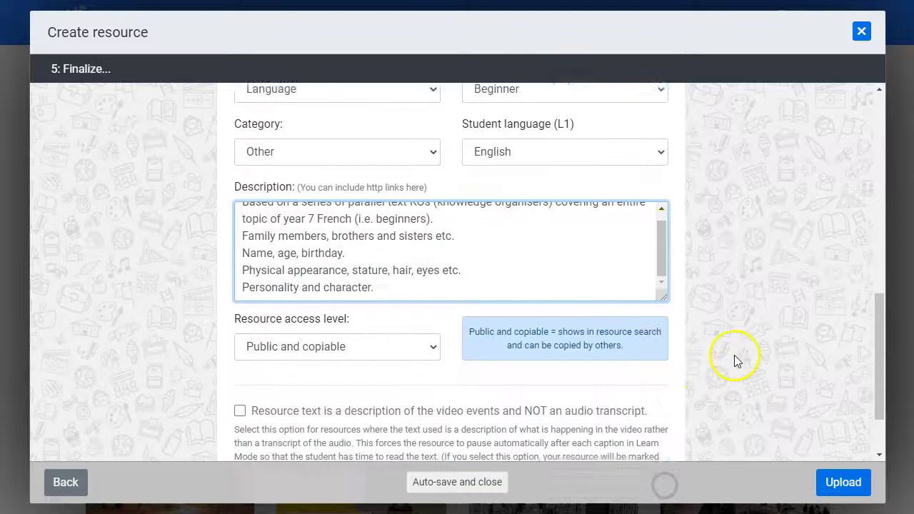
pyautogui.scroll(1, 422, 254)
pyautogui.scroll(1, 425, 246)
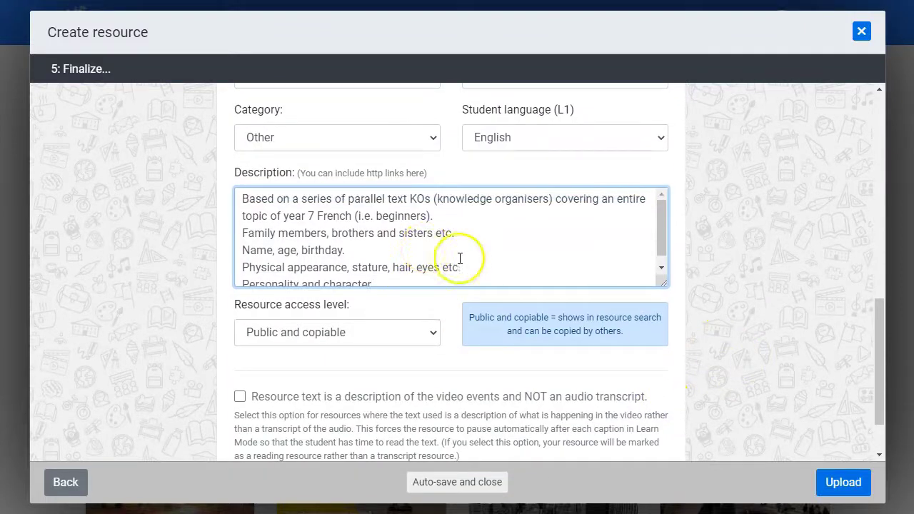
pyautogui.scroll(-1, 518, 246)
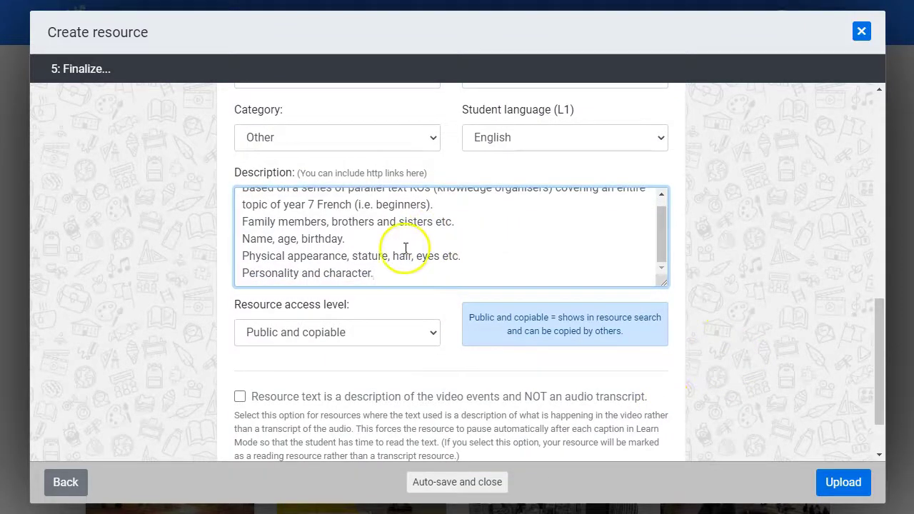
pyautogui.click(438, 342)
pyautogui.scroll(-2, 490, 367)
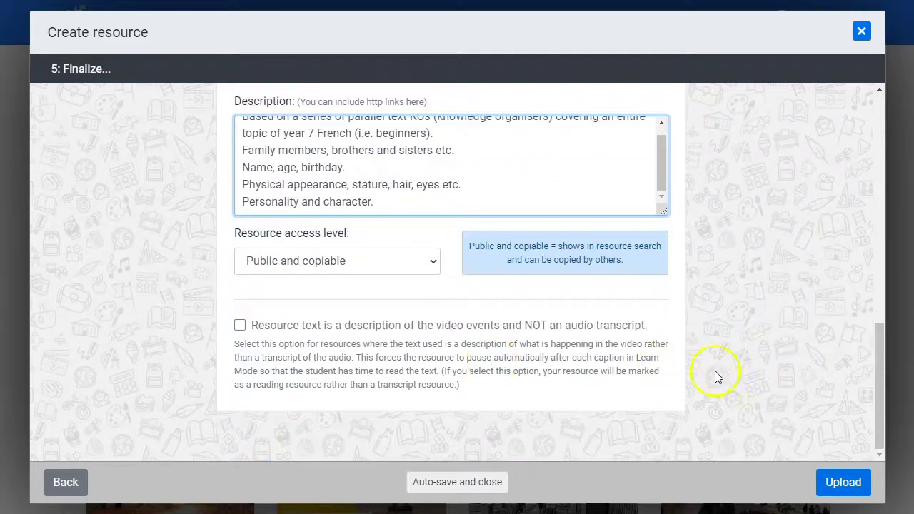
# Upload and publish the Ma famille resource
pyautogui.click(847, 486)
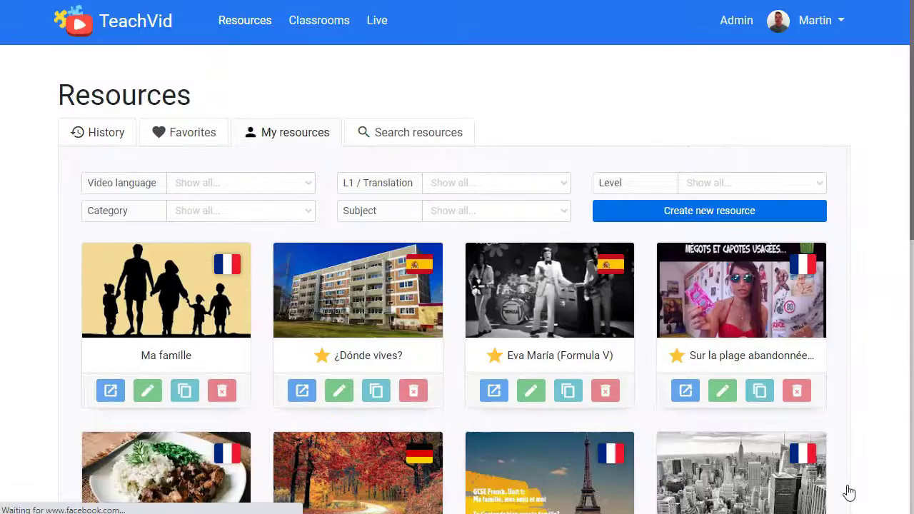
pyautogui.scroll(-2, 848, 493)
pyautogui.scroll(2, 471, 312)
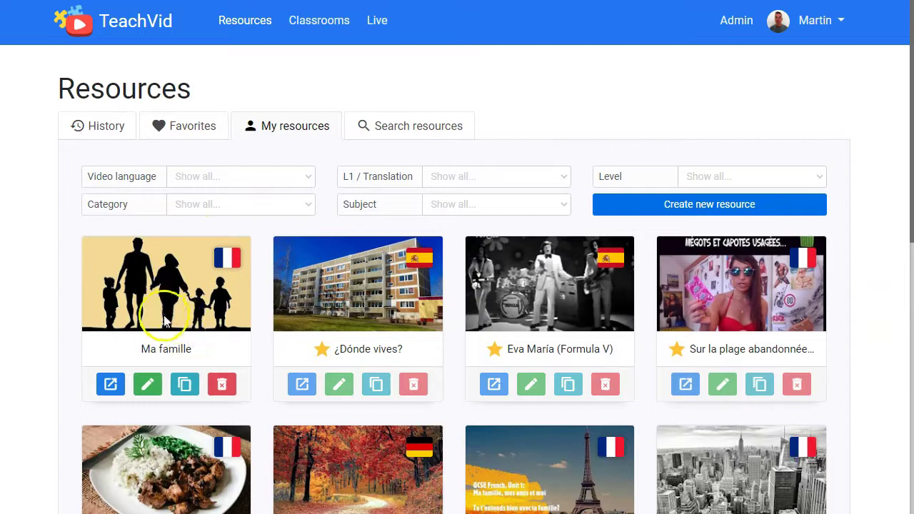
# Find Ma famille in Search resources and view its page: French, English, Beginner, Other
pyautogui.click(400, 120)
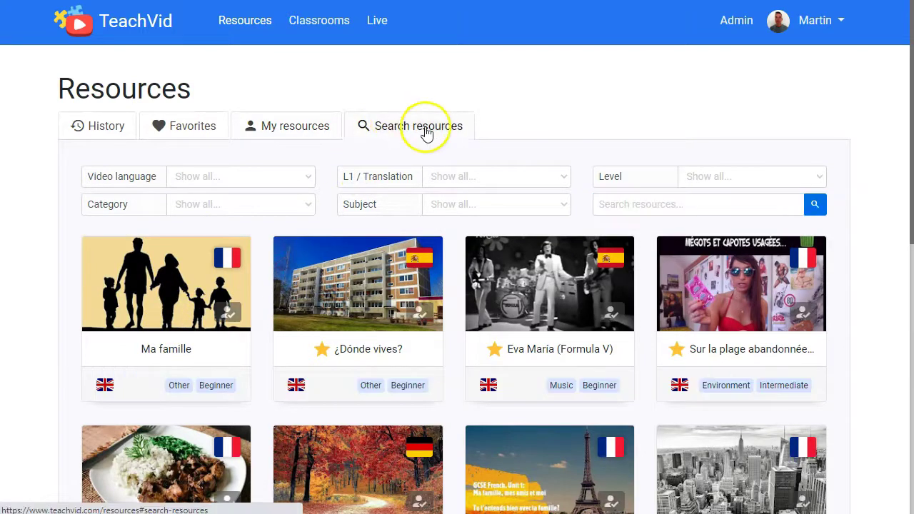
pyautogui.click(166, 308)
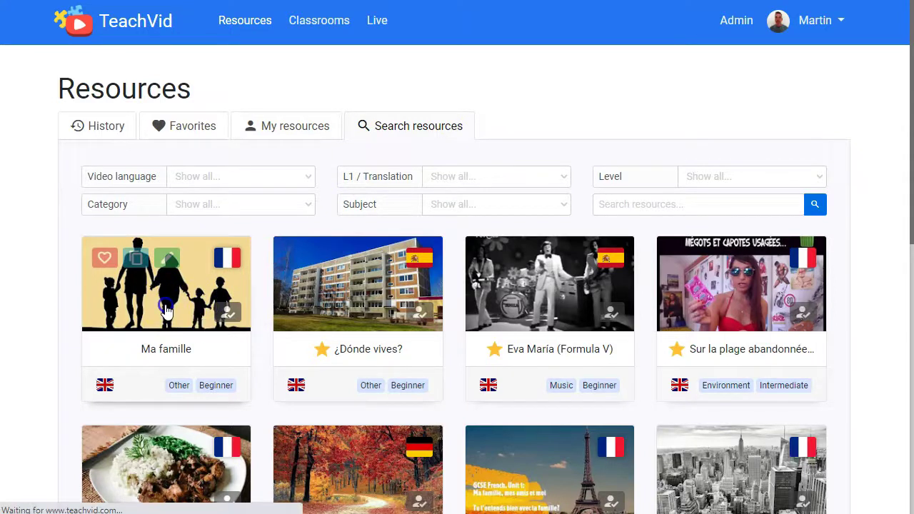
pyautogui.scroll(-1, 795, 319)
pyautogui.scroll(1, 795, 318)
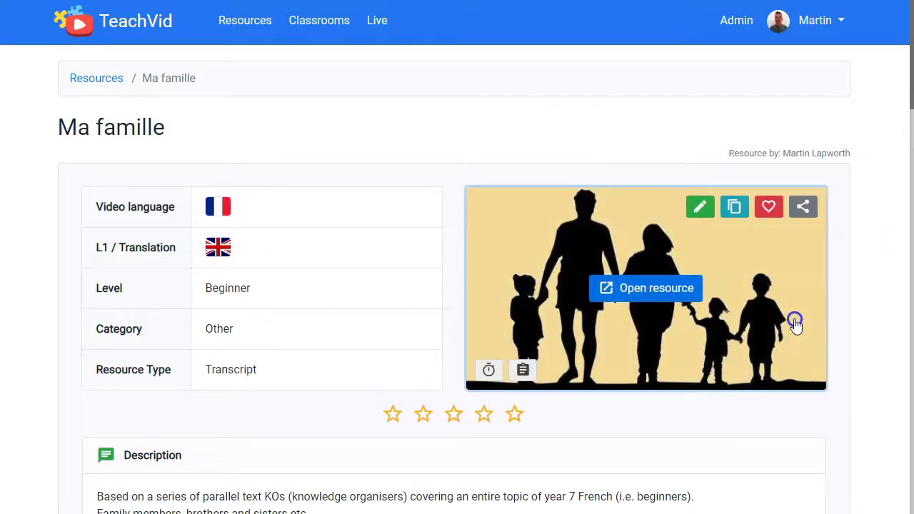
# Generate the Transcript, Translation and Parallel printables and review the side-by-side French–English worksheet
pyautogui.scroll(-5, 795, 323)
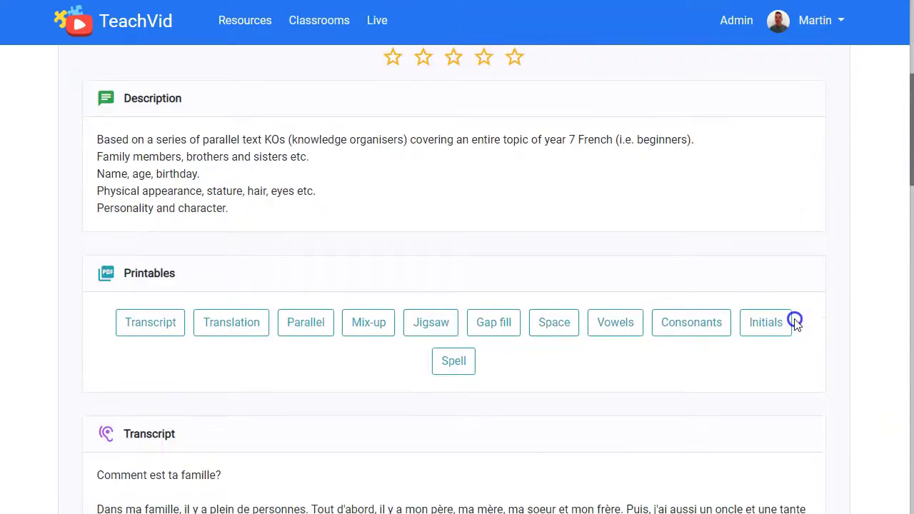
pyautogui.click(790, 249)
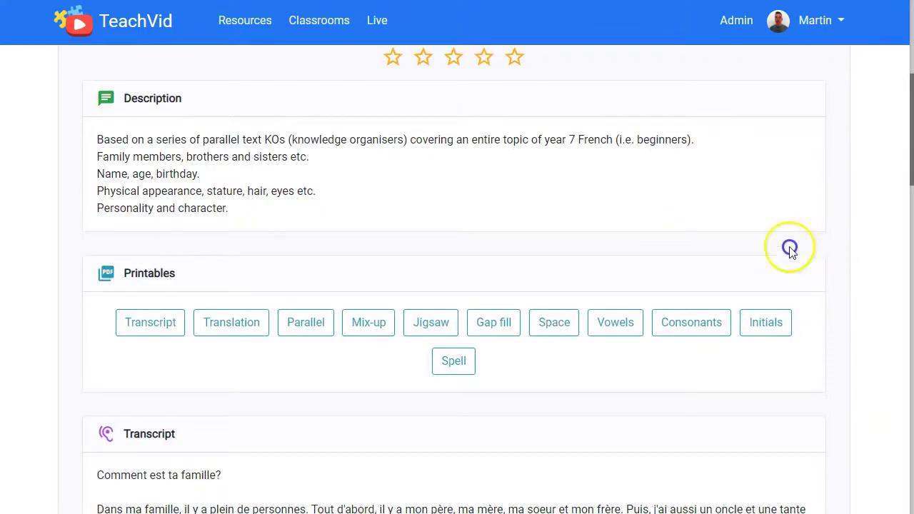
pyautogui.click(134, 327)
pyautogui.click(230, 327)
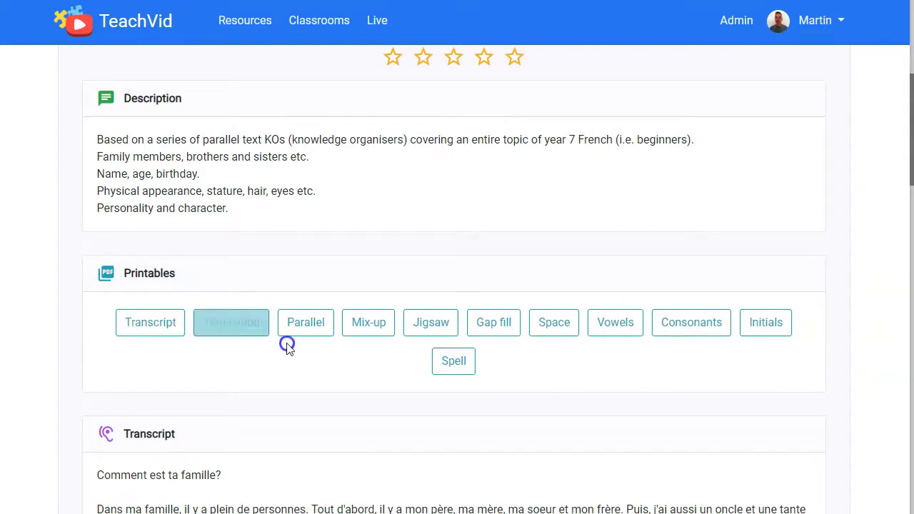
pyautogui.click(303, 328)
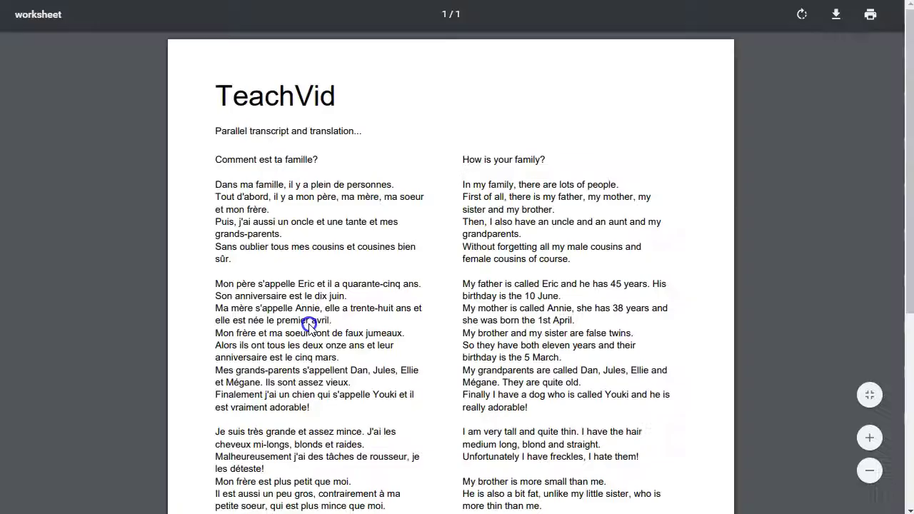
pyautogui.scroll(-5, 590, 299)
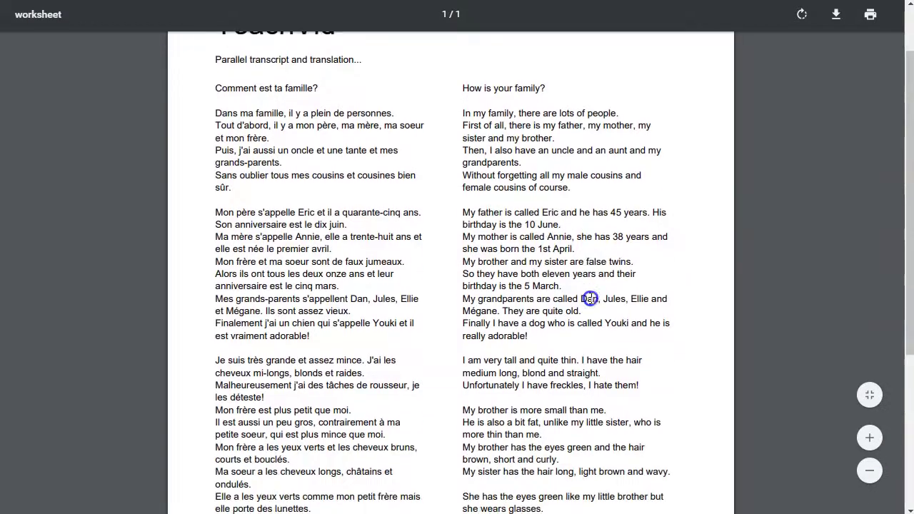
pyautogui.scroll(5, 591, 299)
pyautogui.scroll(-5, 591, 298)
pyautogui.scroll(6, 591, 298)
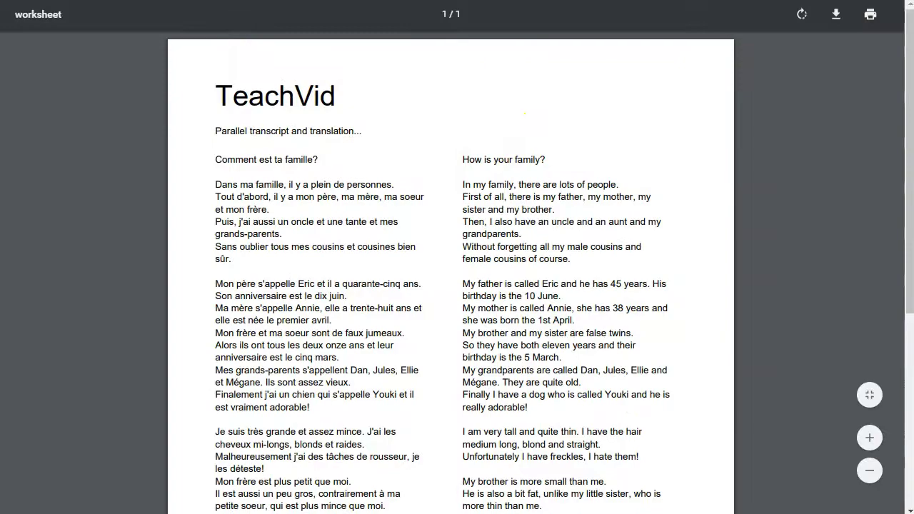
pyautogui.hotkey('ctrl', 'w')
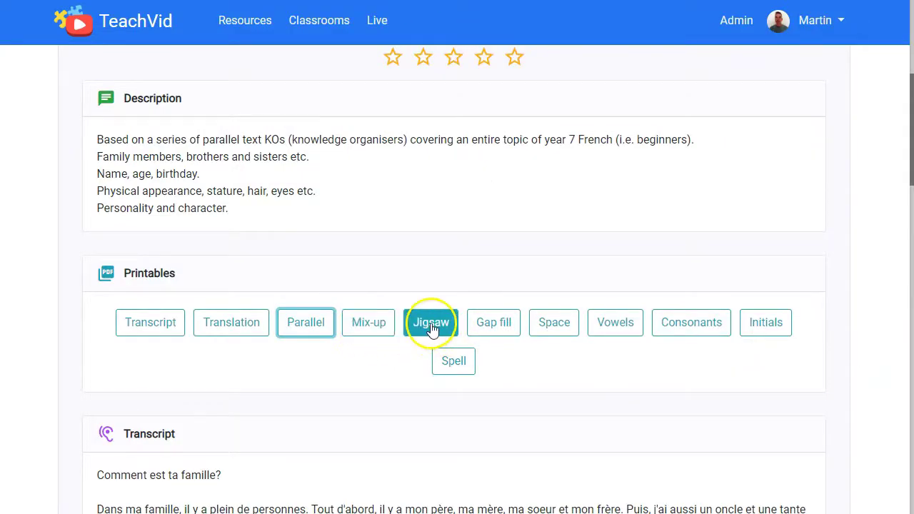
# Generate the Mix-up printable, then close it back to the top of the Ma famille page
pyautogui.click(368, 328)
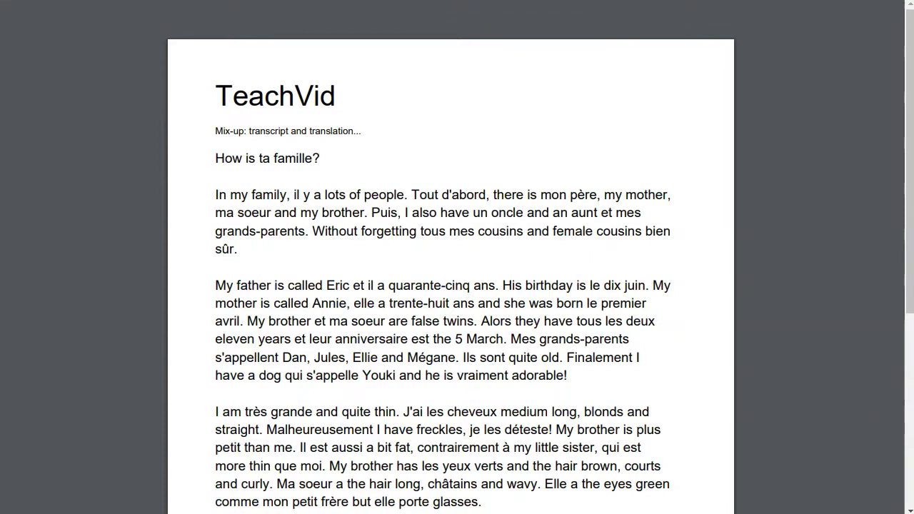
pyautogui.hotkey('ctrl', 'w')
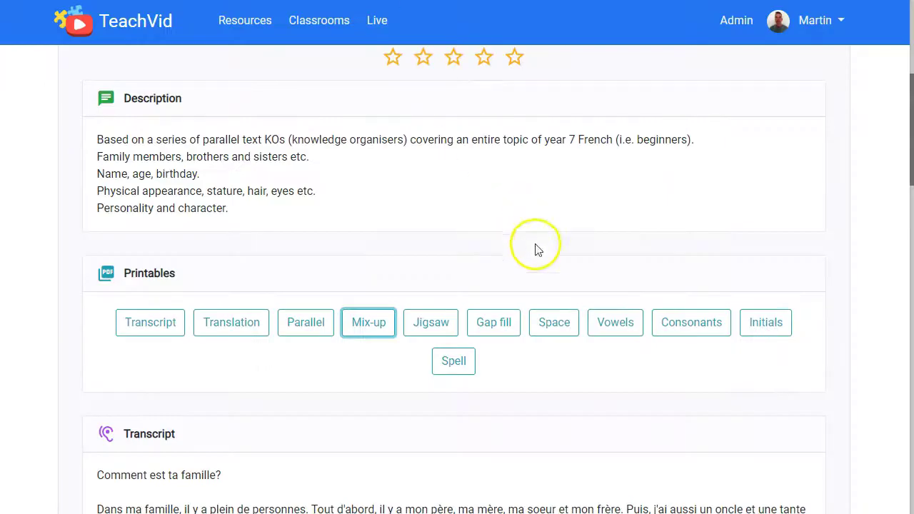
pyautogui.scroll(5, 564, 265)
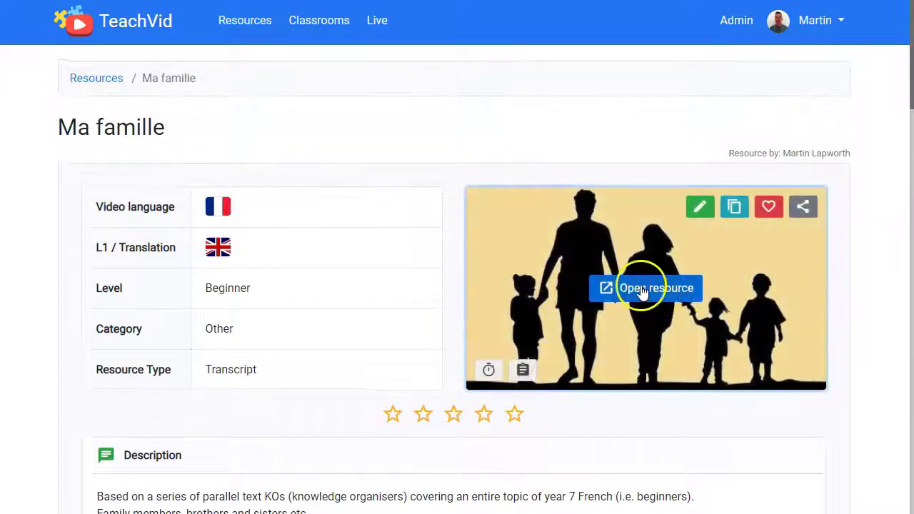
# Play the Ma famille resource in the player, pause it, and dismiss the More videos suggestions
pyautogui.click(643, 290)
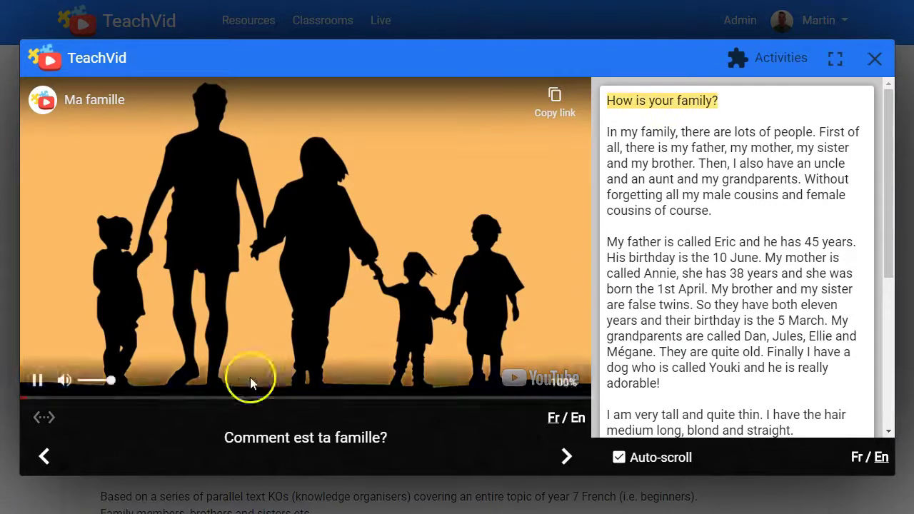
pyautogui.click(53, 427)
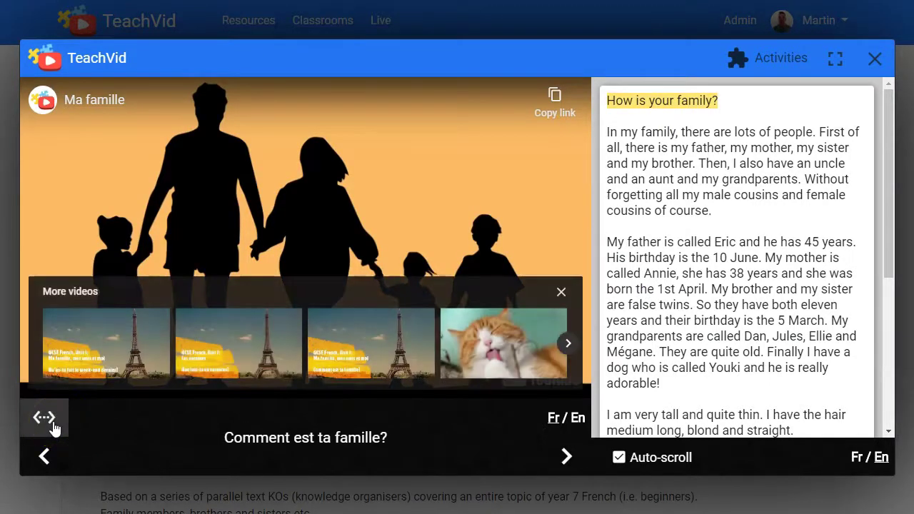
pyautogui.click(51, 426)
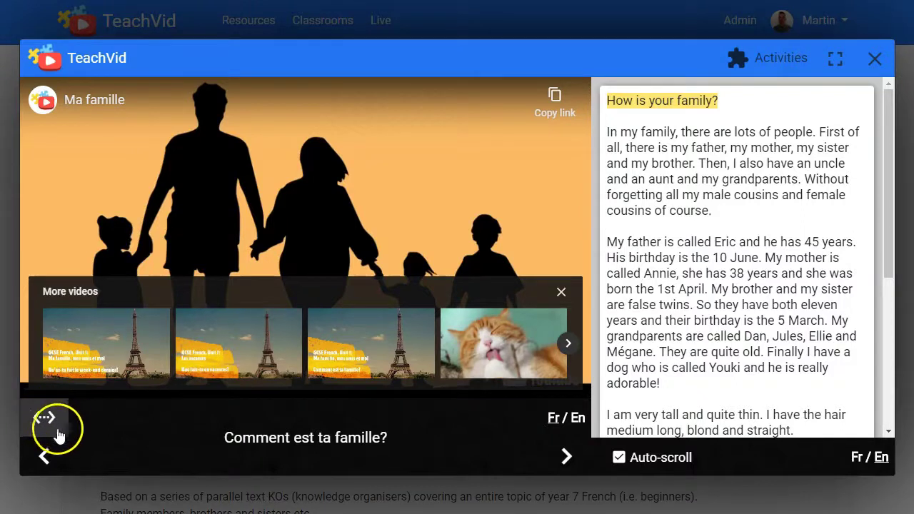
pyautogui.click(60, 431)
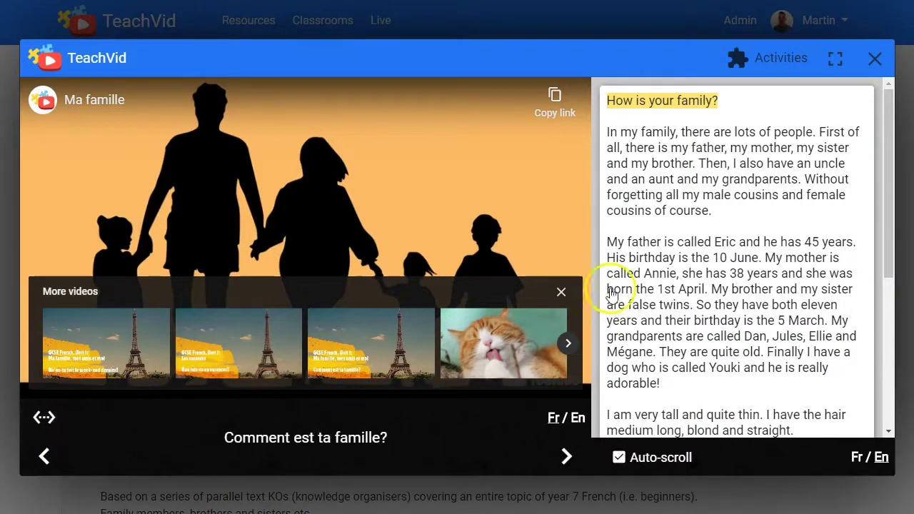
pyautogui.click(563, 294)
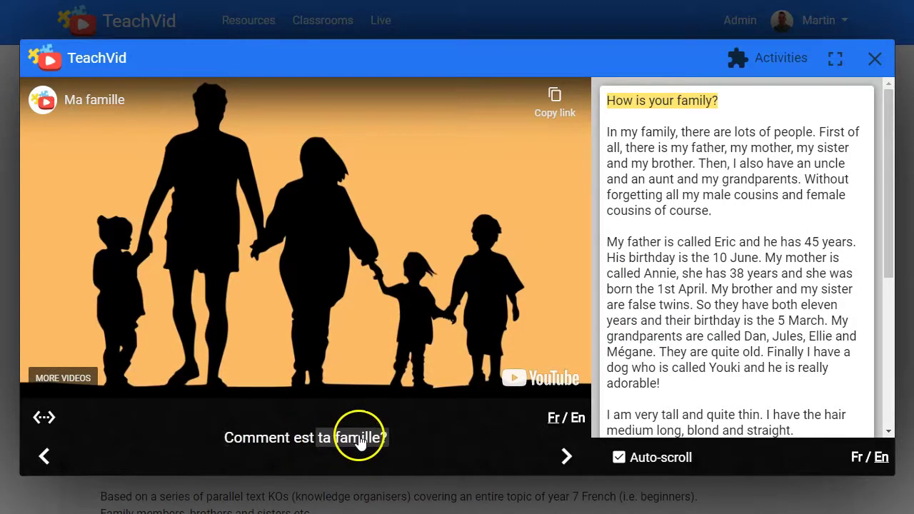
# View the word explanations for 'Comment est' and 'ta famille?', then close the overlay
pyautogui.click(269, 440)
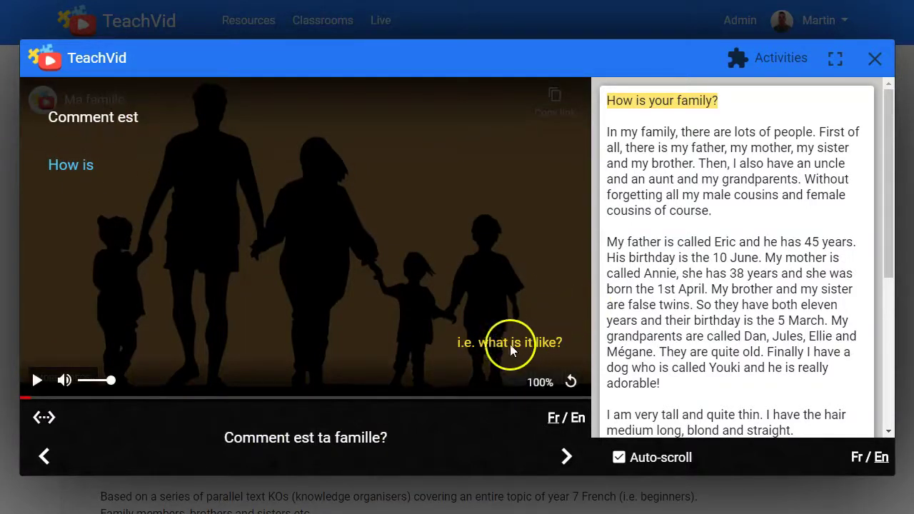
pyautogui.click(353, 444)
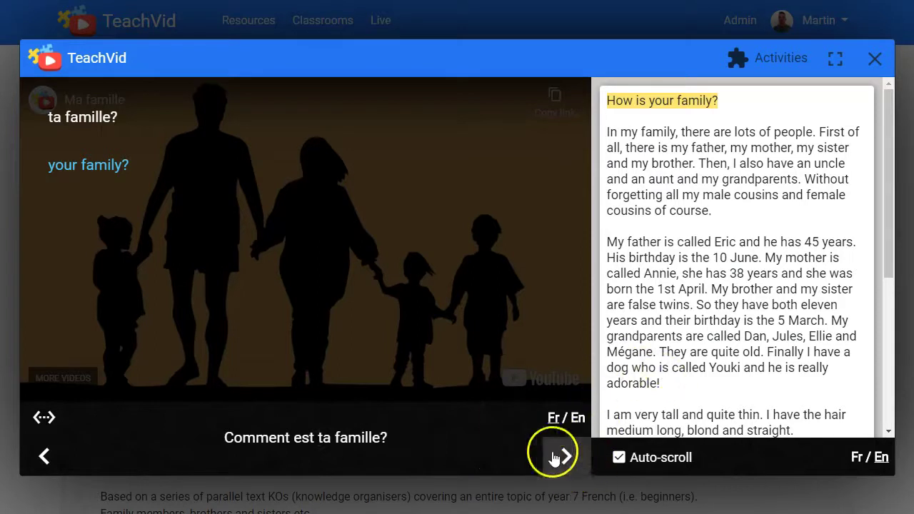
pyautogui.click(313, 247)
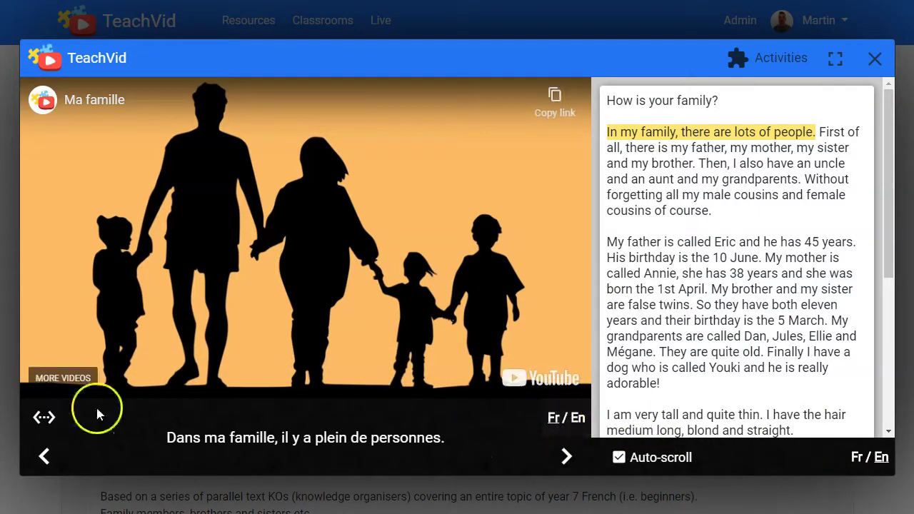
# Resume playback, try English subtitles and switch back to French, then set the transcript to French
pyautogui.click(311, 240)
pyautogui.click(567, 419)
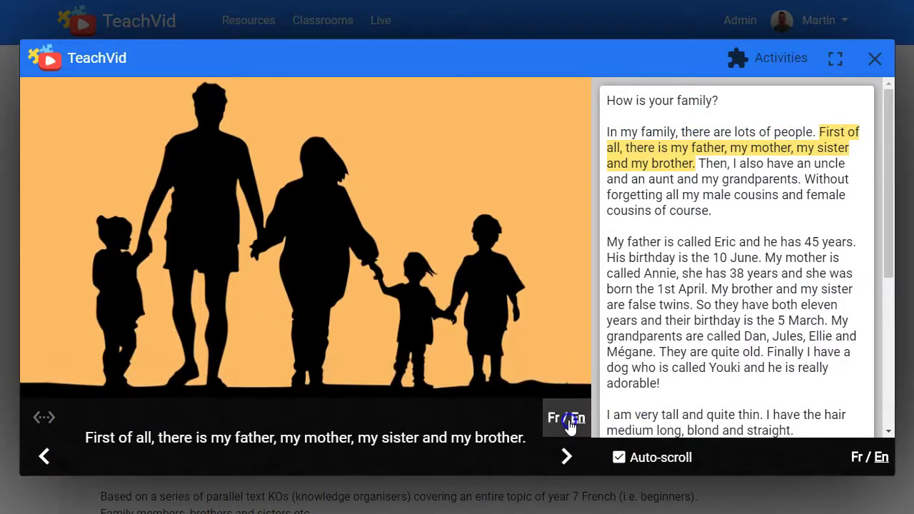
pyautogui.click(570, 421)
pyautogui.click(870, 457)
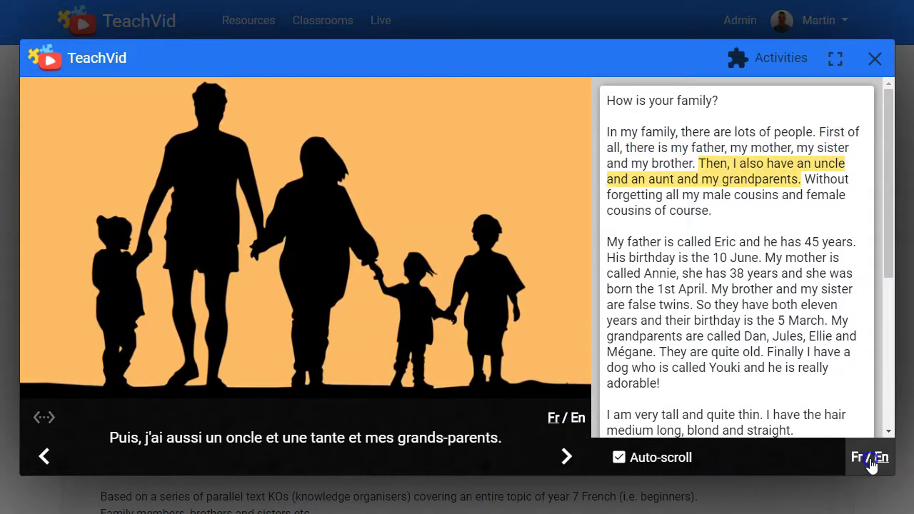
pyautogui.click(870, 458)
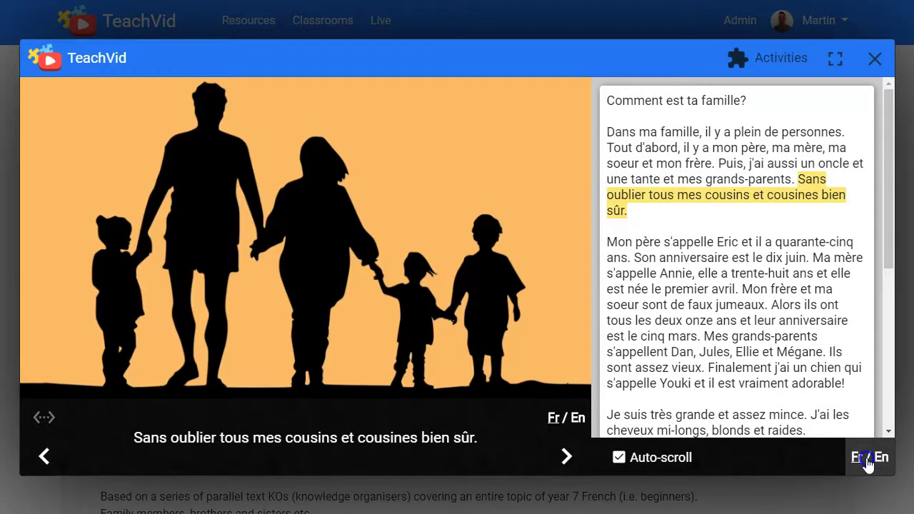
pyautogui.click(733, 62)
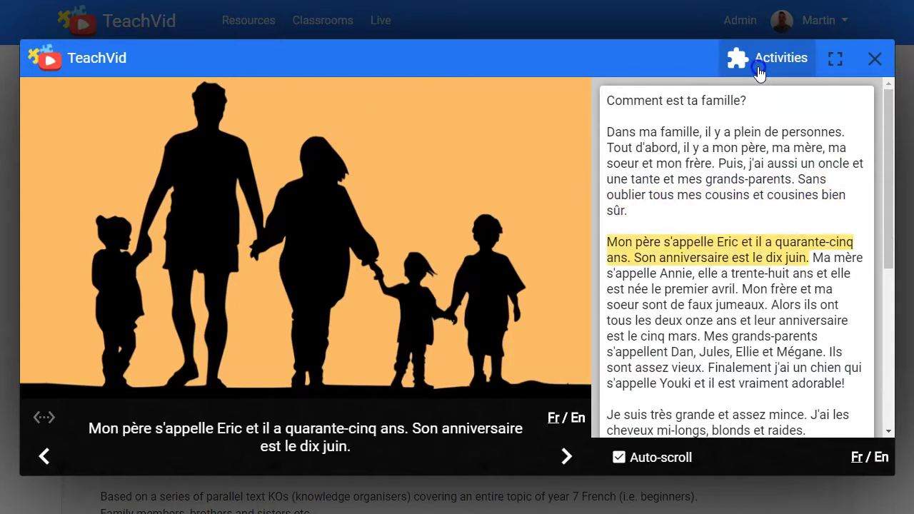
# Start the Multi-choice activity and build 'Comment est ta famille?' from phrase buttons
pyautogui.click(758, 72)
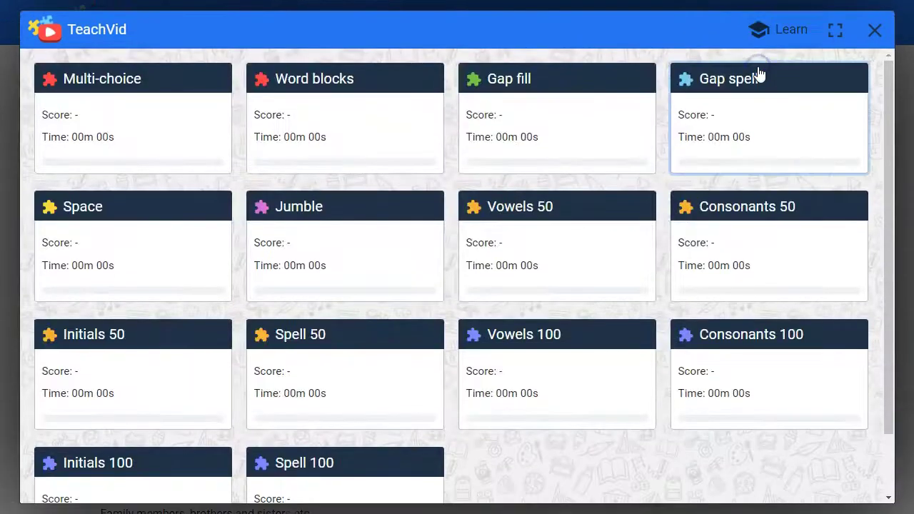
pyautogui.click(179, 148)
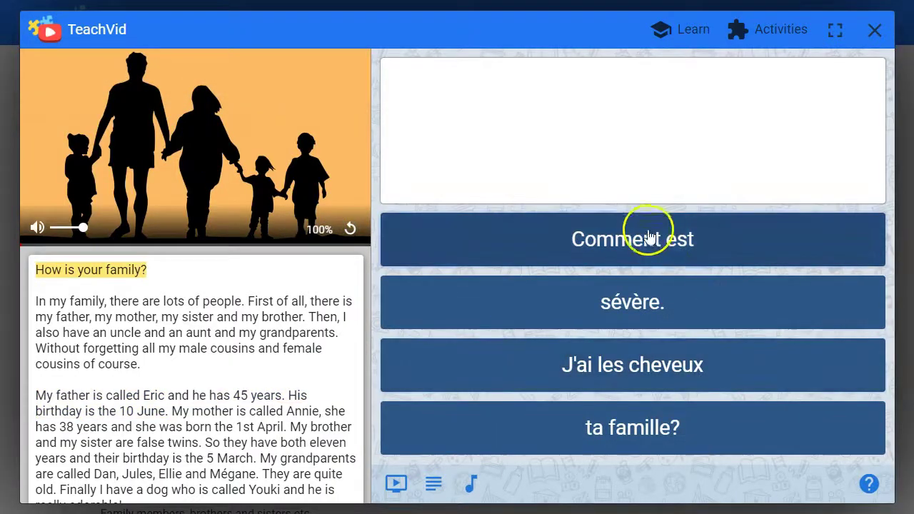
pyautogui.click(650, 239)
pyautogui.click(665, 240)
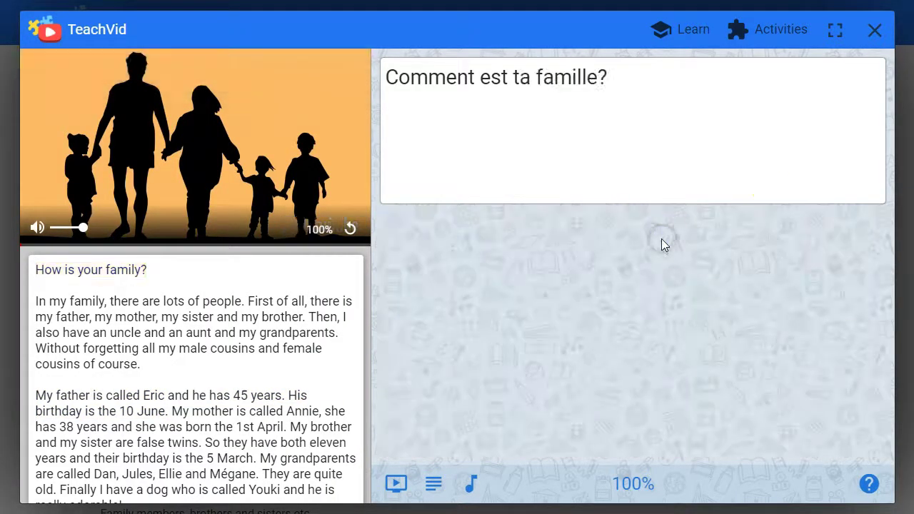
# Build the second sentence 'Dans ma famille, il y a plein de personnes.'
pyautogui.click(648, 387)
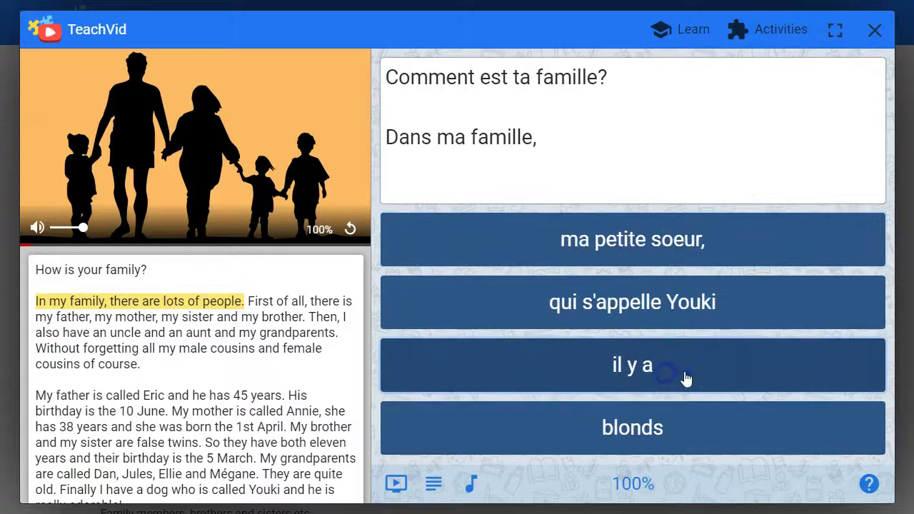
pyautogui.click(667, 373)
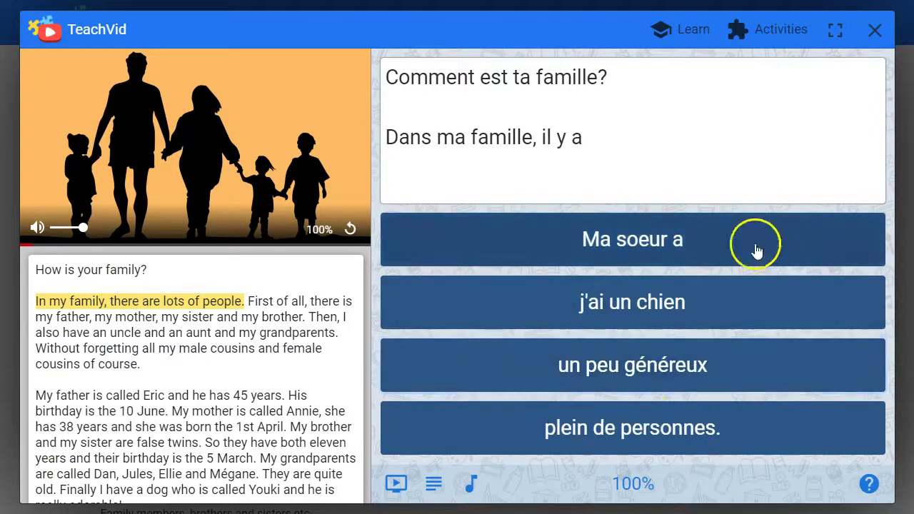
pyautogui.click(657, 423)
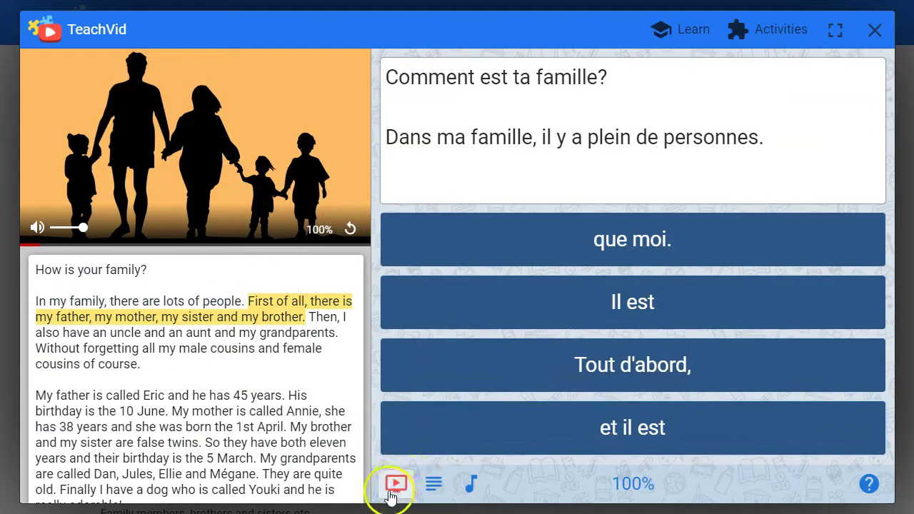
# Hide the video and transcript, try 'Il est', then show the video again
pyautogui.click(397, 486)
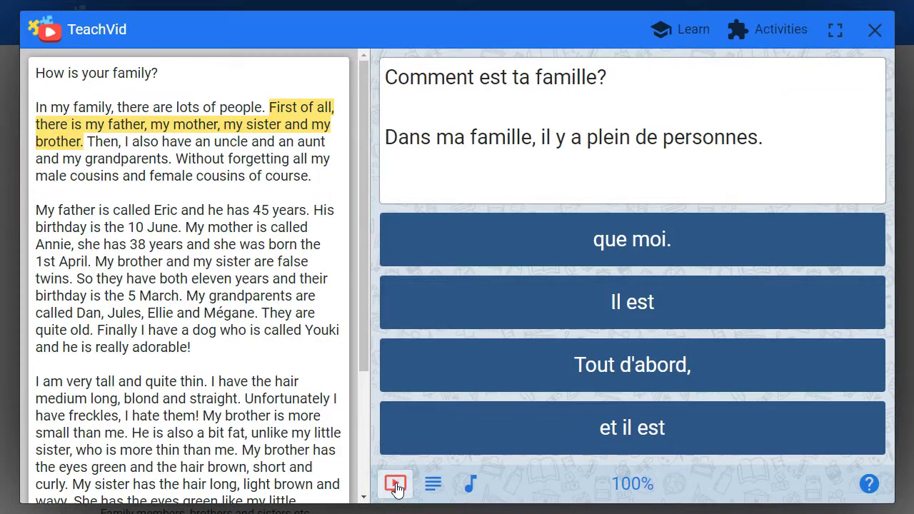
pyautogui.click(434, 484)
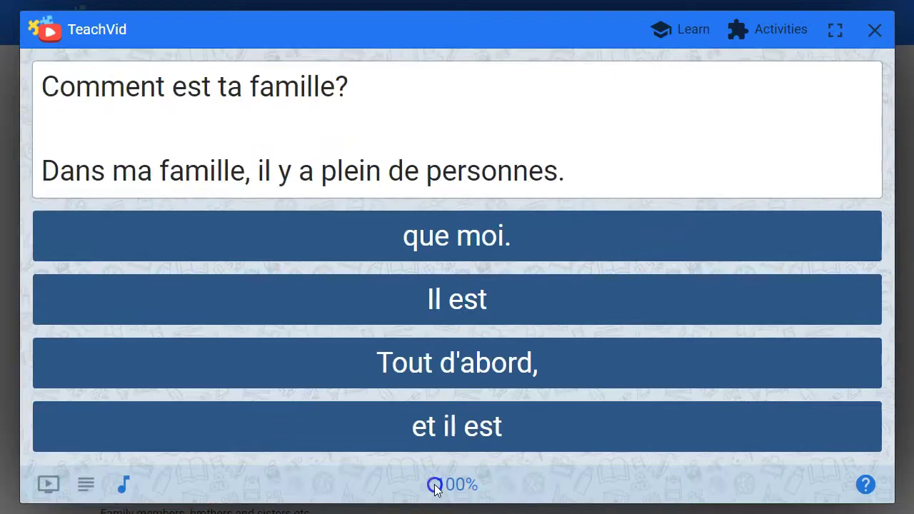
pyautogui.click(612, 308)
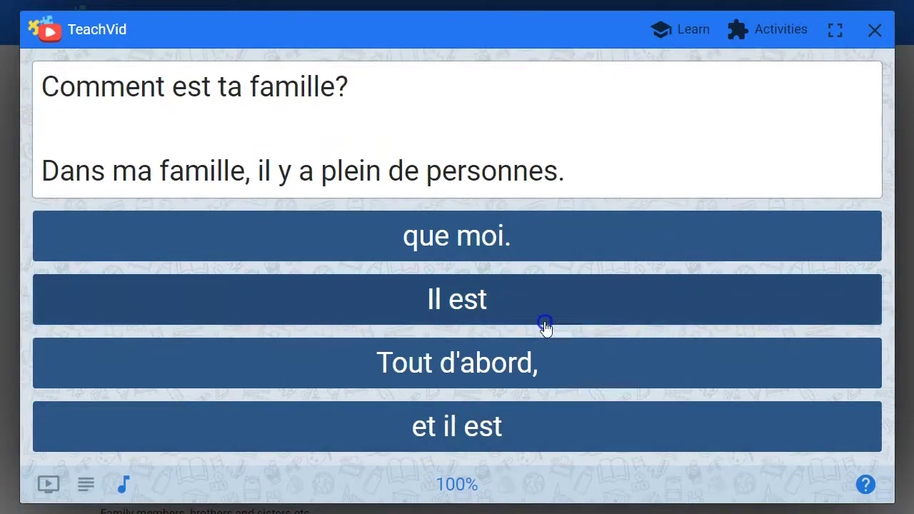
pyautogui.click(49, 485)
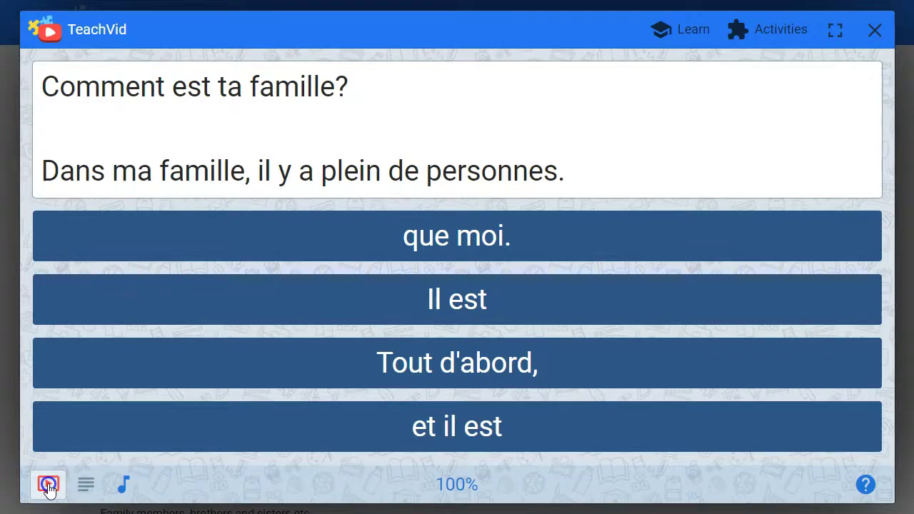
pyautogui.click(49, 486)
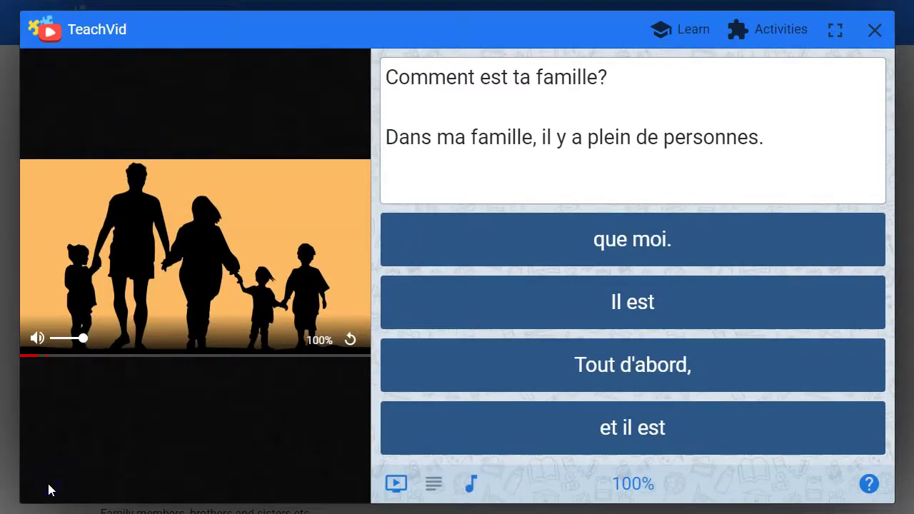
# Build 'Tout d'abord, il y a mon père, ma mère, ma soeur et mon frère.' and show the transcript
pyautogui.click(518, 382)
pyautogui.click(668, 310)
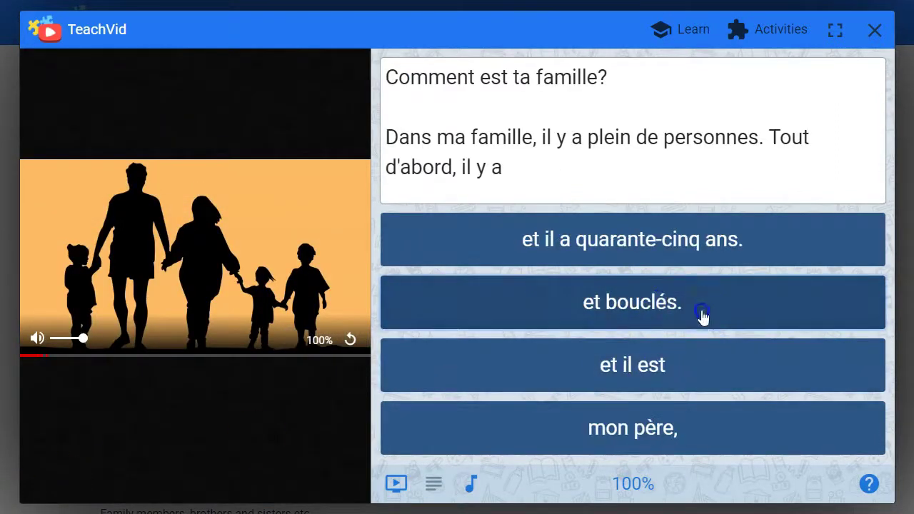
pyautogui.click(668, 429)
pyautogui.click(714, 365)
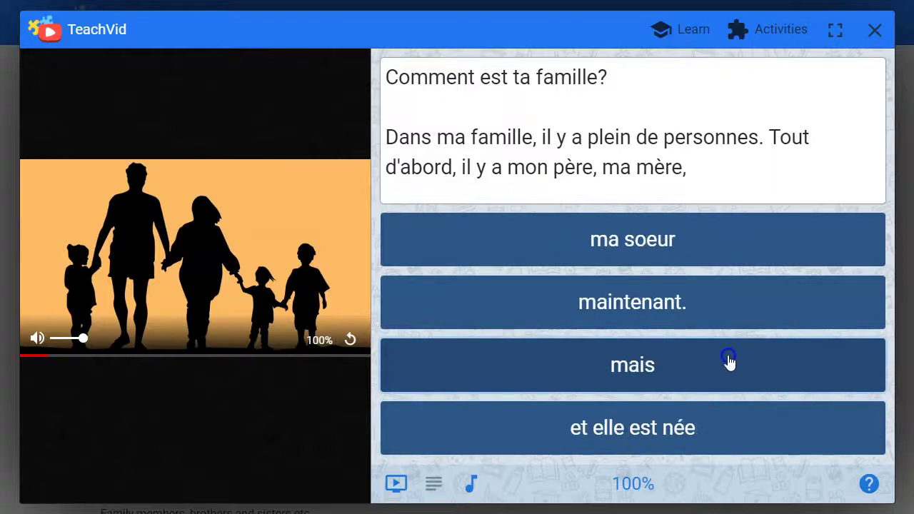
pyautogui.click(639, 256)
pyautogui.click(658, 427)
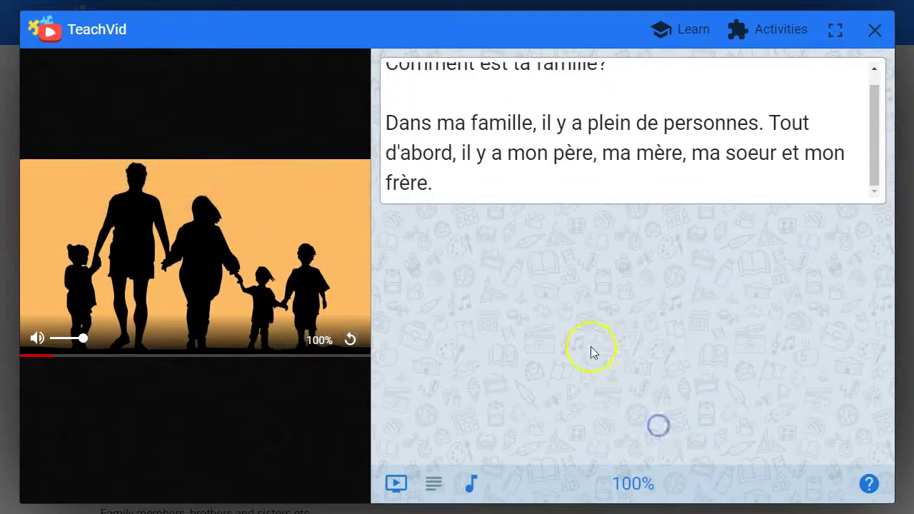
pyautogui.click(433, 486)
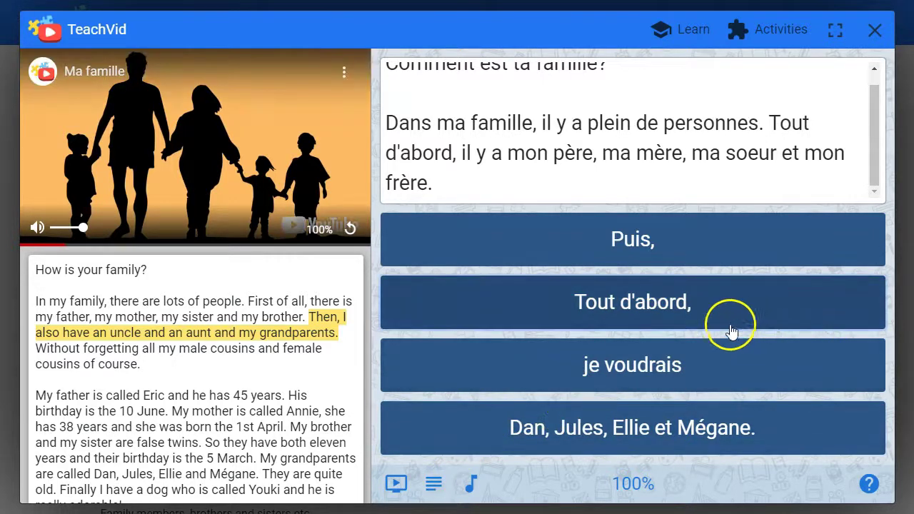
# Complete the Gap fill activity by filling the gaps with 'est' and 'a'
pyautogui.click(780, 34)
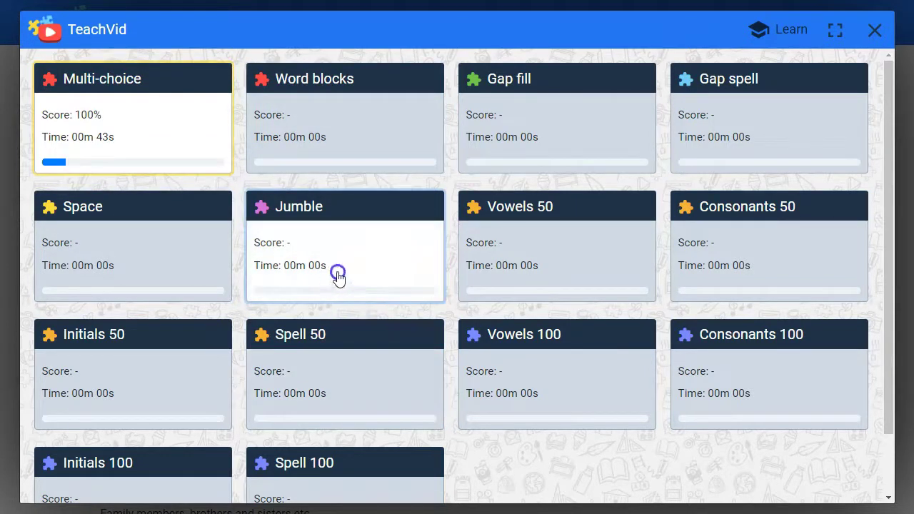
pyautogui.click(530, 130)
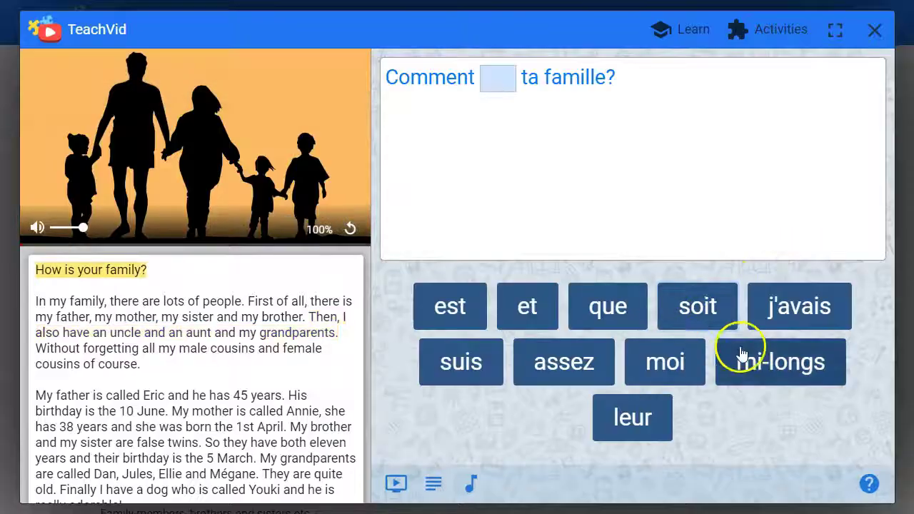
pyautogui.click(452, 311)
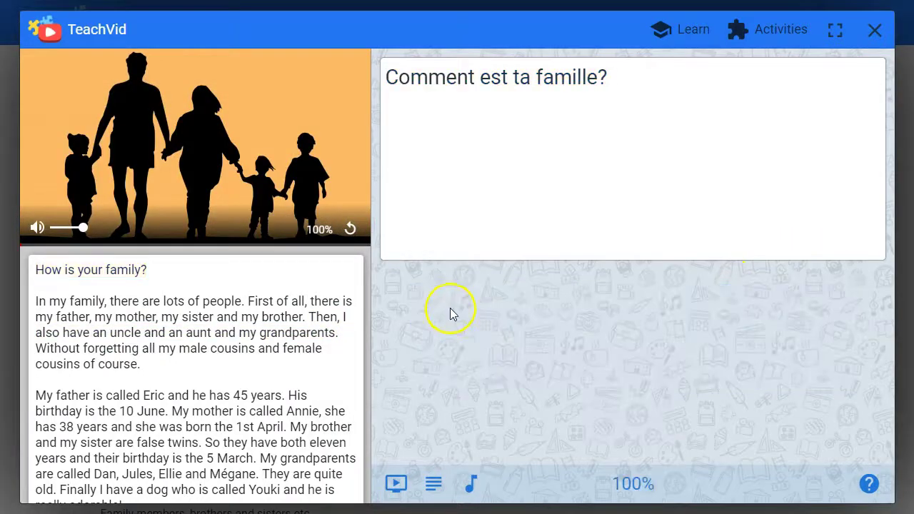
pyautogui.click(478, 319)
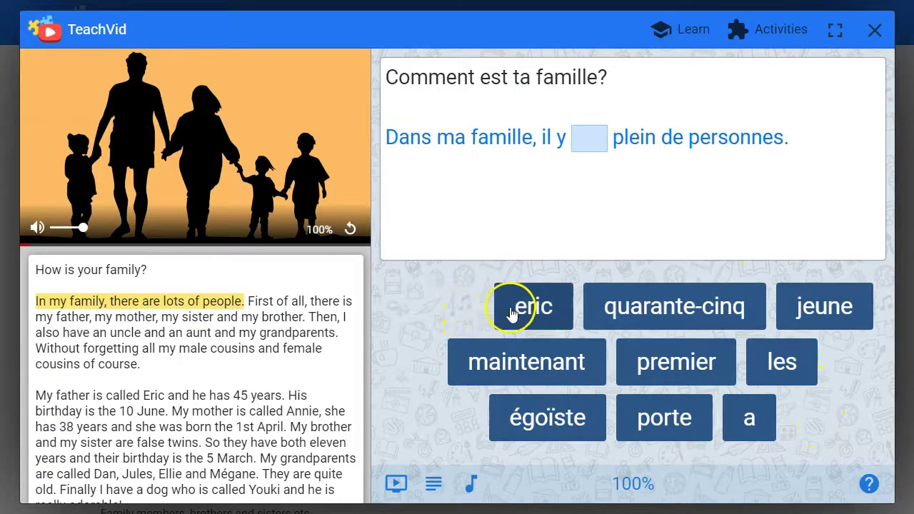
pyautogui.click(750, 424)
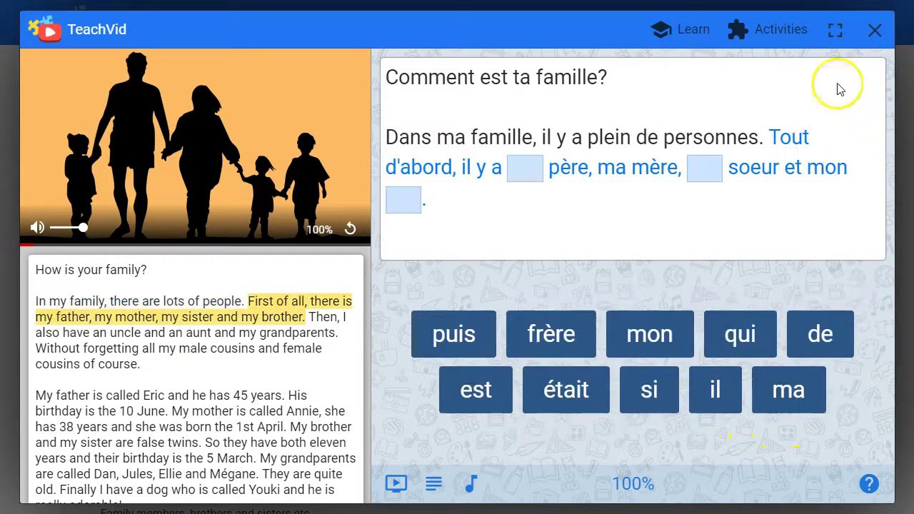
# In the Space activity, insert the missing spaces in 'Comment est ta famille?'
pyautogui.click(780, 31)
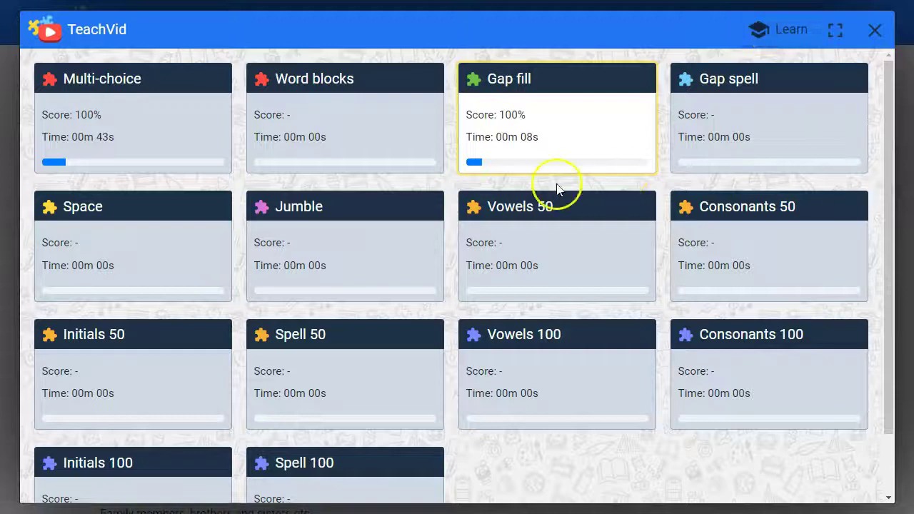
pyautogui.click(112, 250)
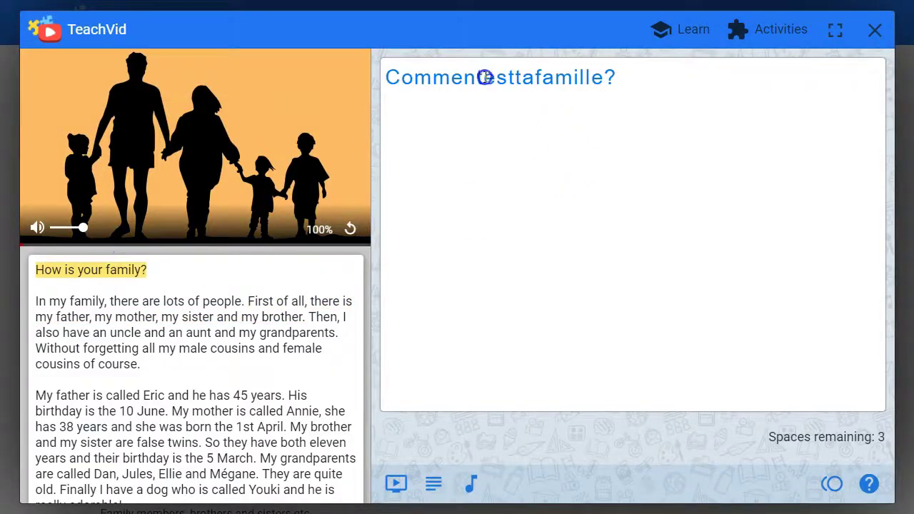
pyautogui.click(485, 77)
pyautogui.click(527, 77)
pyautogui.click(547, 77)
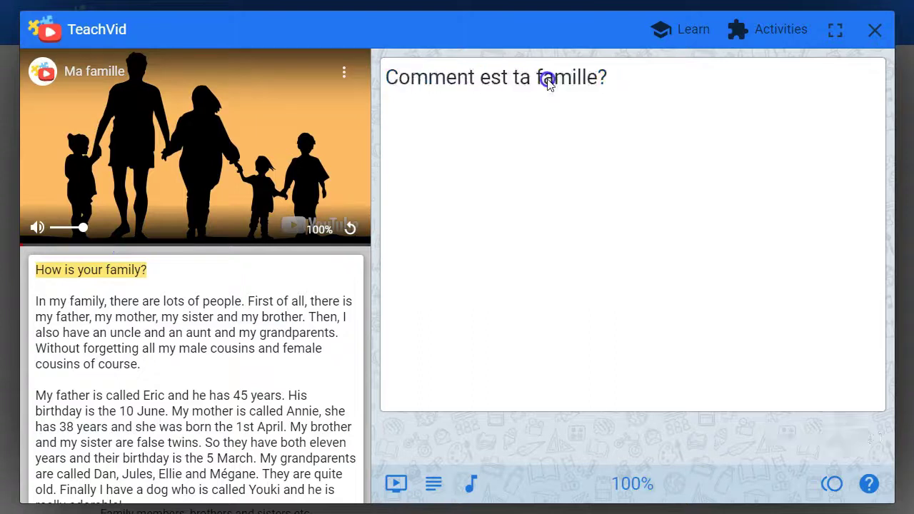
# Start the Jumble activity and order the blocks into 'Comment est ta famille'
pyautogui.click(784, 37)
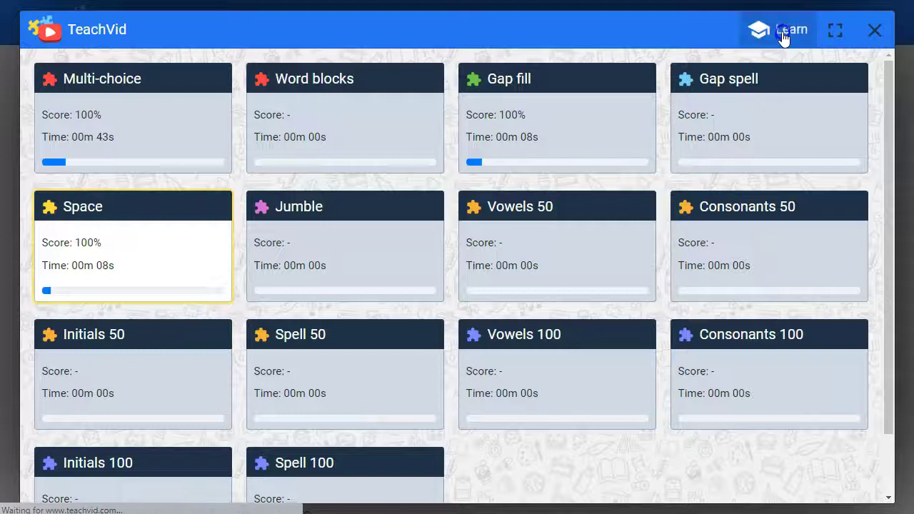
pyautogui.click(351, 291)
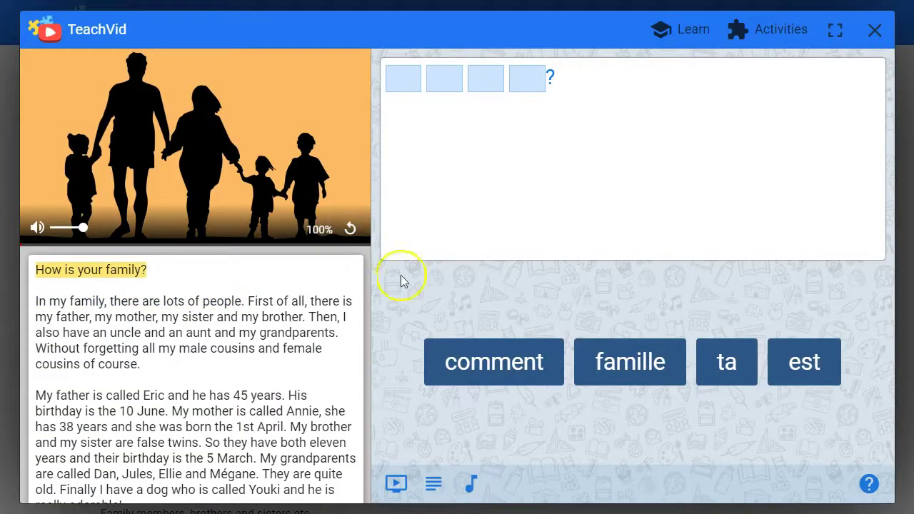
pyautogui.click(510, 363)
pyautogui.click(805, 363)
pyautogui.click(726, 362)
pyautogui.click(647, 364)
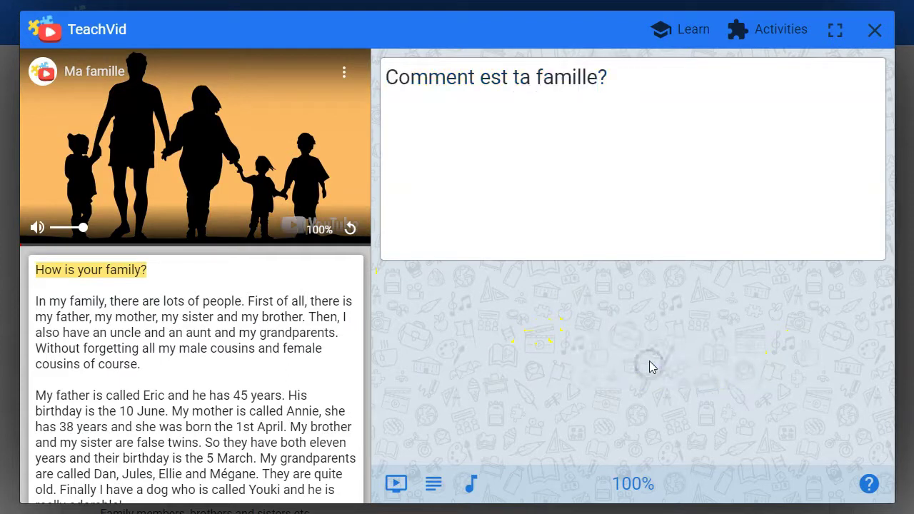
# Order the Jumble blocks into 'Dans ma famille il y a plein de personnes'
pyautogui.click(660, 384)
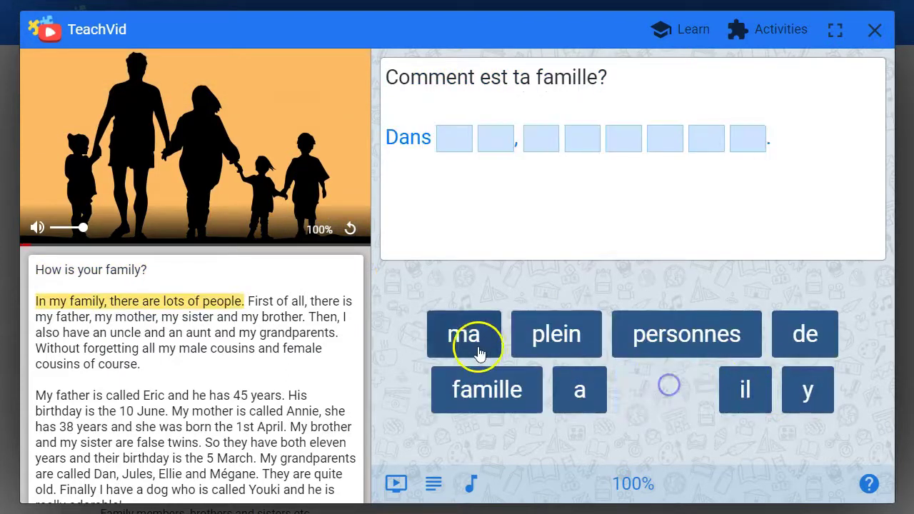
pyautogui.click(472, 333)
pyautogui.click(487, 389)
pyautogui.click(745, 389)
pyautogui.click(810, 390)
pyautogui.click(579, 390)
pyautogui.click(557, 334)
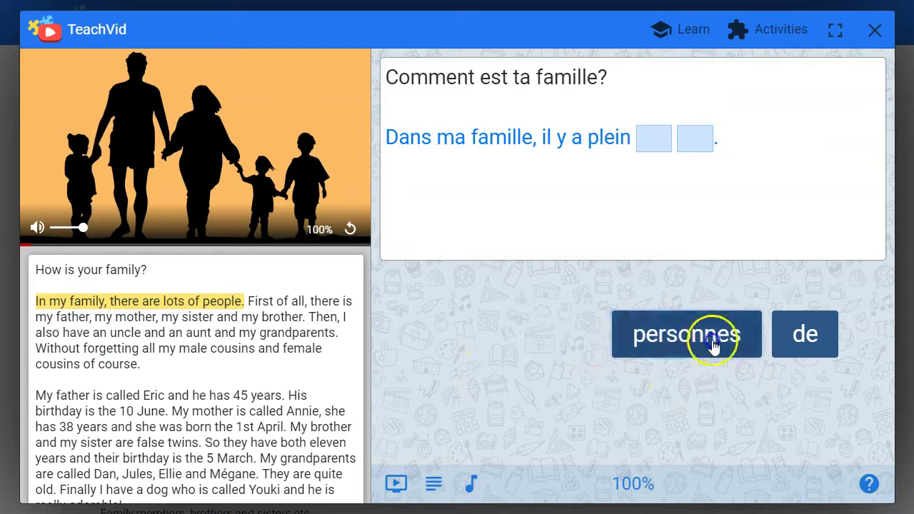
pyautogui.click(800, 334)
pyautogui.click(731, 343)
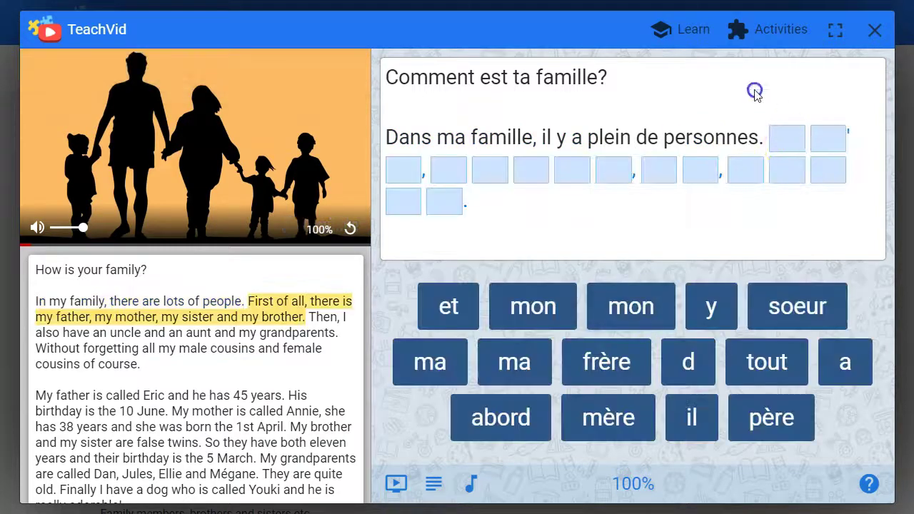
# Complete the Gap spell activity by typing the missing words 'ta' and 'plein'
pyautogui.click(768, 31)
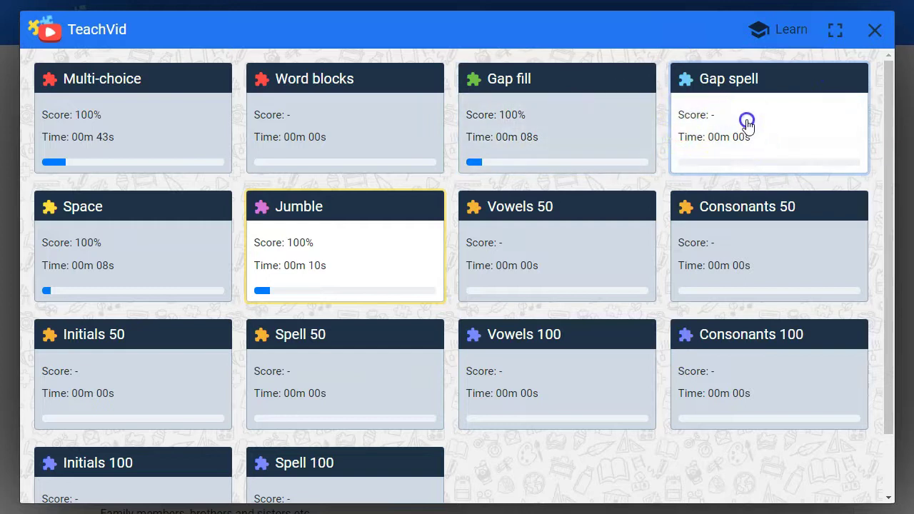
pyautogui.click(748, 125)
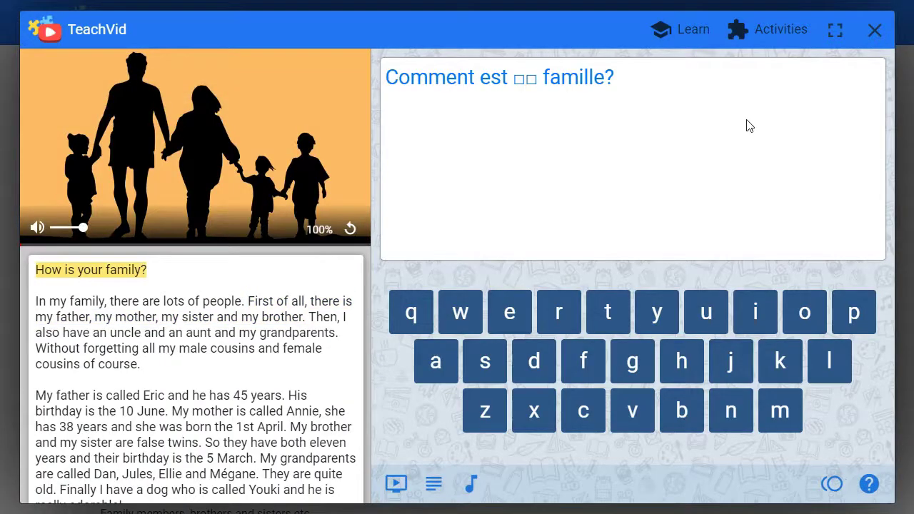
pyautogui.write('ta')
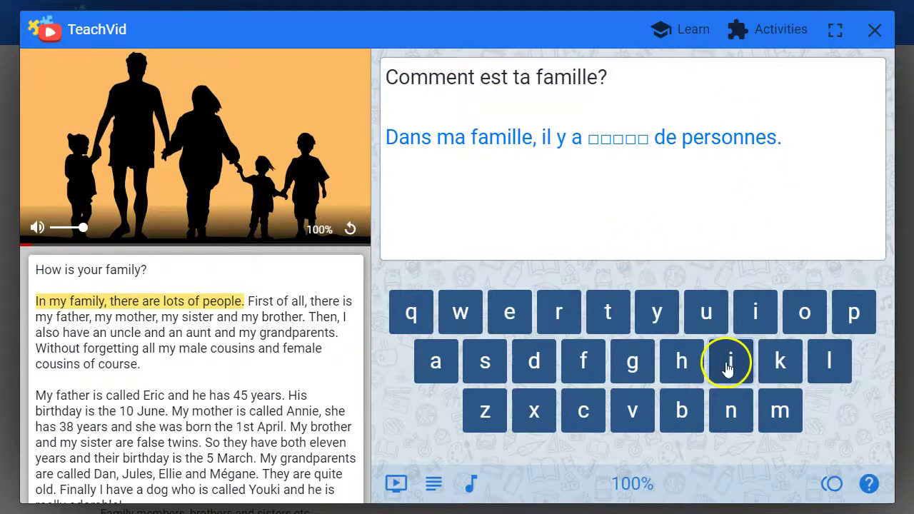
pyautogui.write('plein')
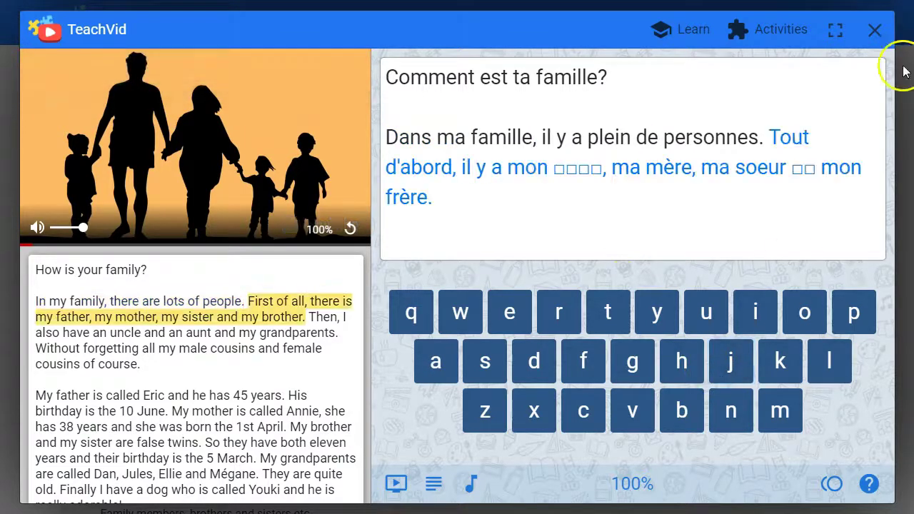
pyautogui.click(776, 29)
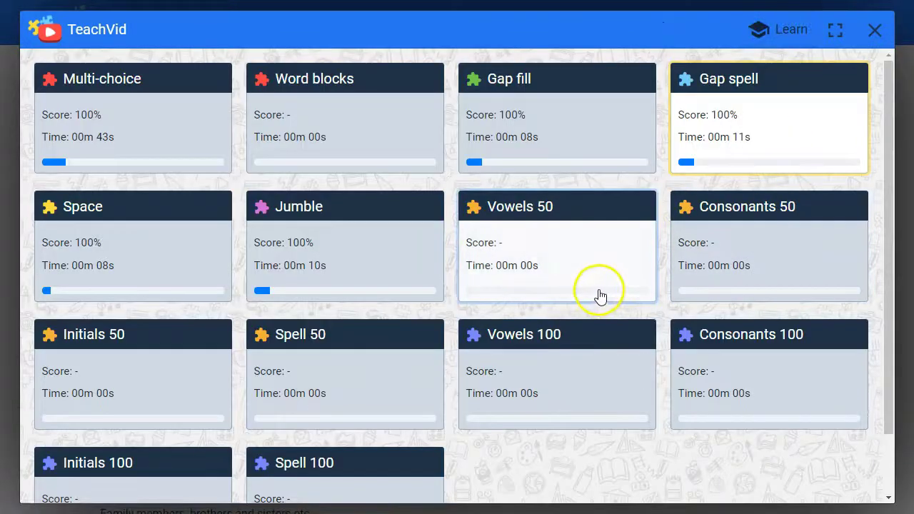
# Preview the Initials 50 and Initials 100 activities, then open Spell 100
pyautogui.scroll(-1, 596, 295)
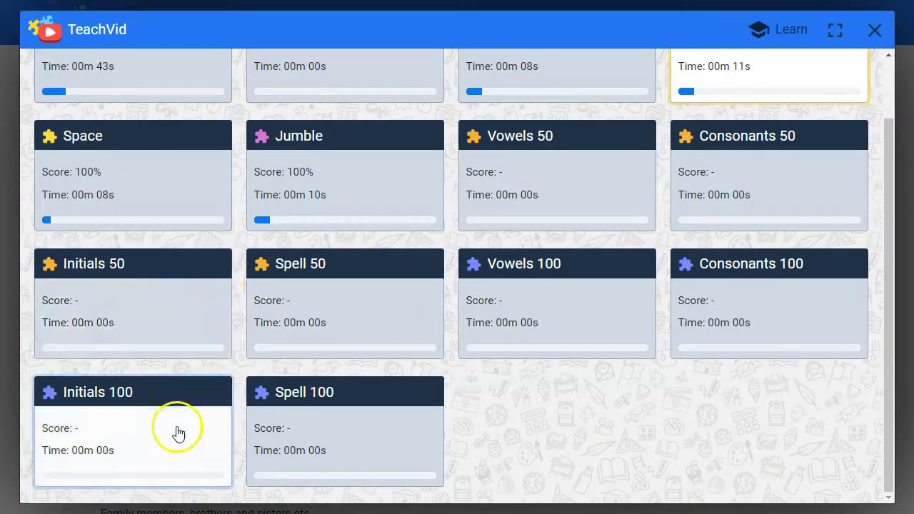
pyautogui.click(130, 335)
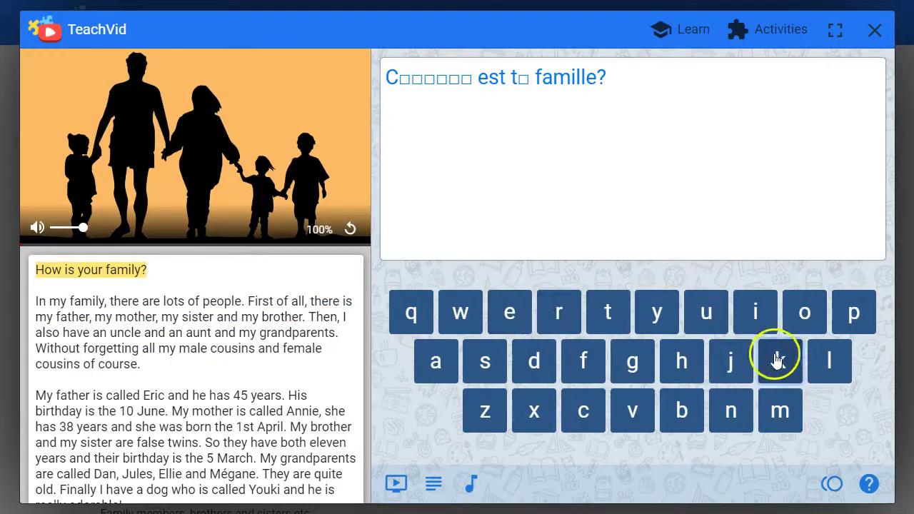
pyautogui.click(771, 30)
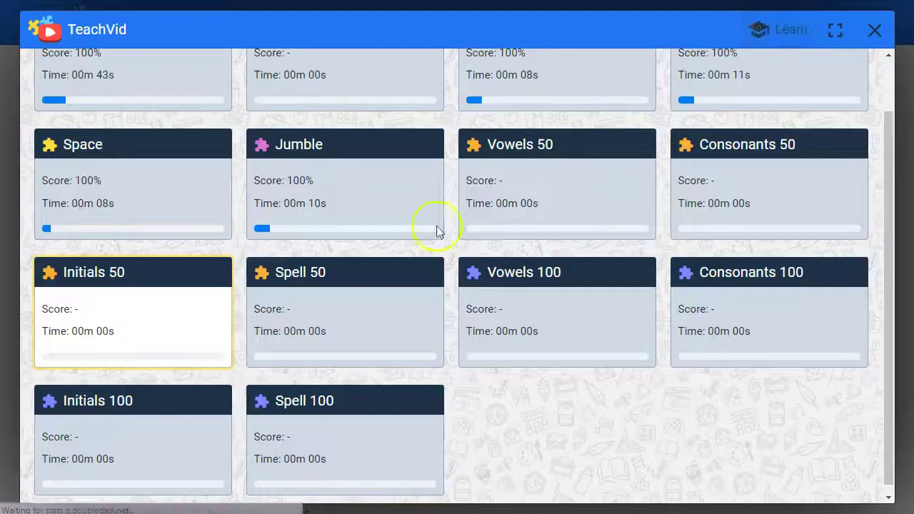
pyautogui.click(126, 441)
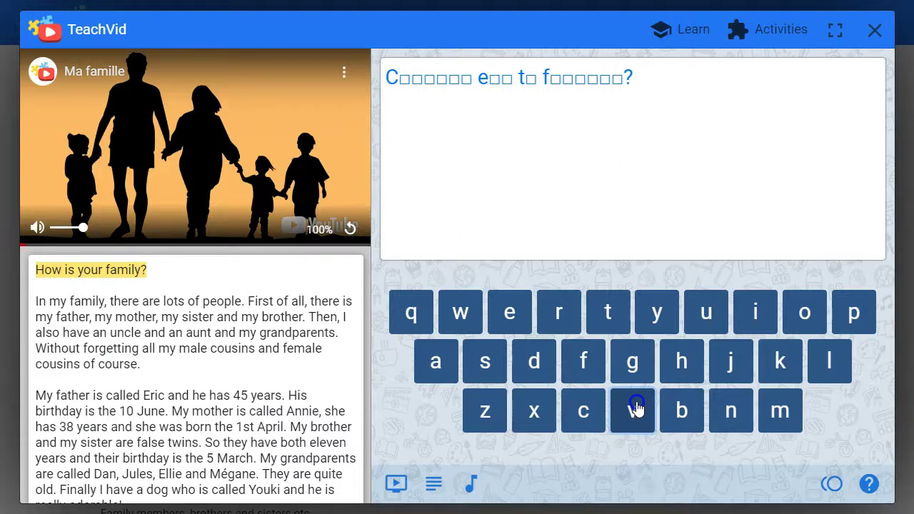
pyautogui.click(776, 32)
pyautogui.click(343, 449)
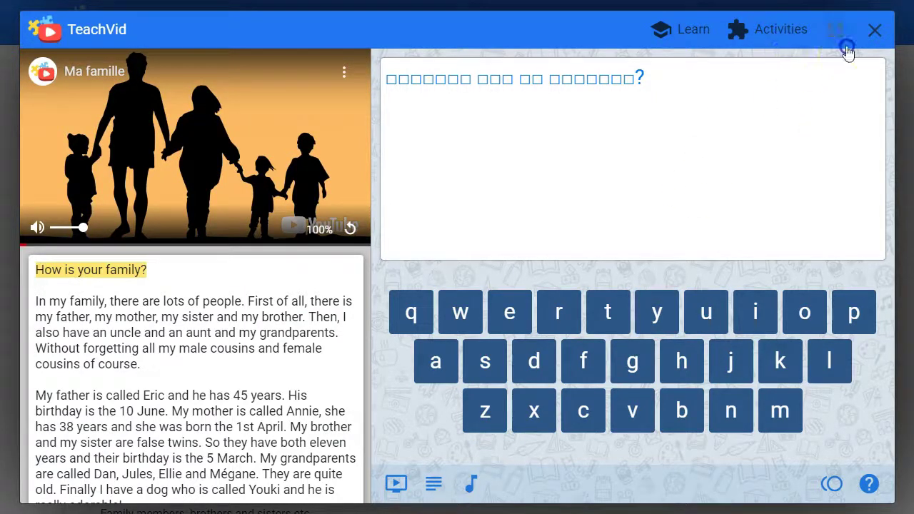
# Leave Spell 100 for the activities overview and scroll the grid back to the top
pyautogui.click(778, 32)
pyautogui.scroll(-1, 650, 320)
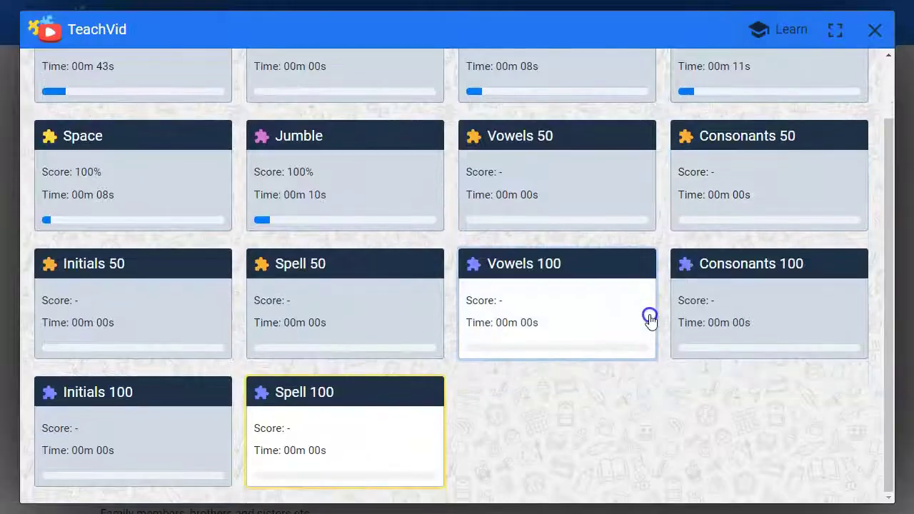
pyautogui.scroll(3, 708, 343)
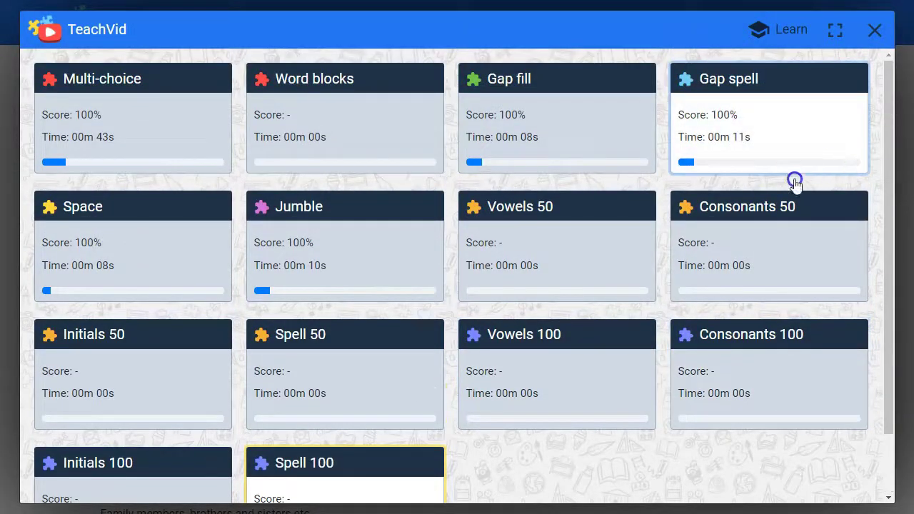